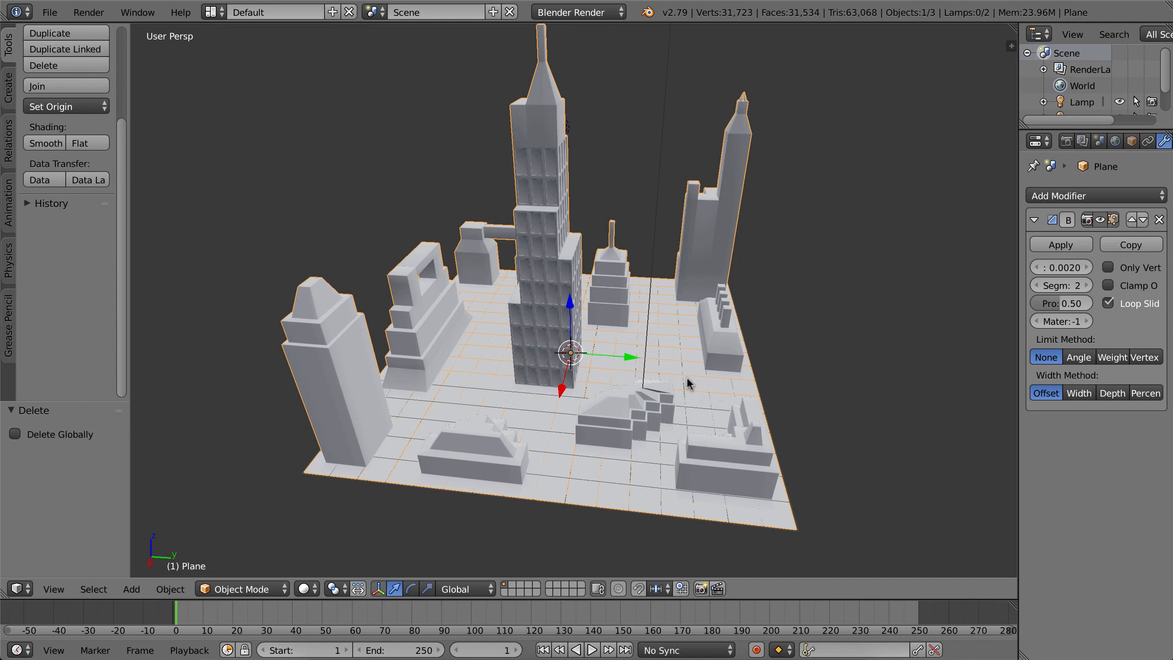
Start a new scene from the start-up file and delete the default cube.
middle_drag(701, 361, 674, 365)
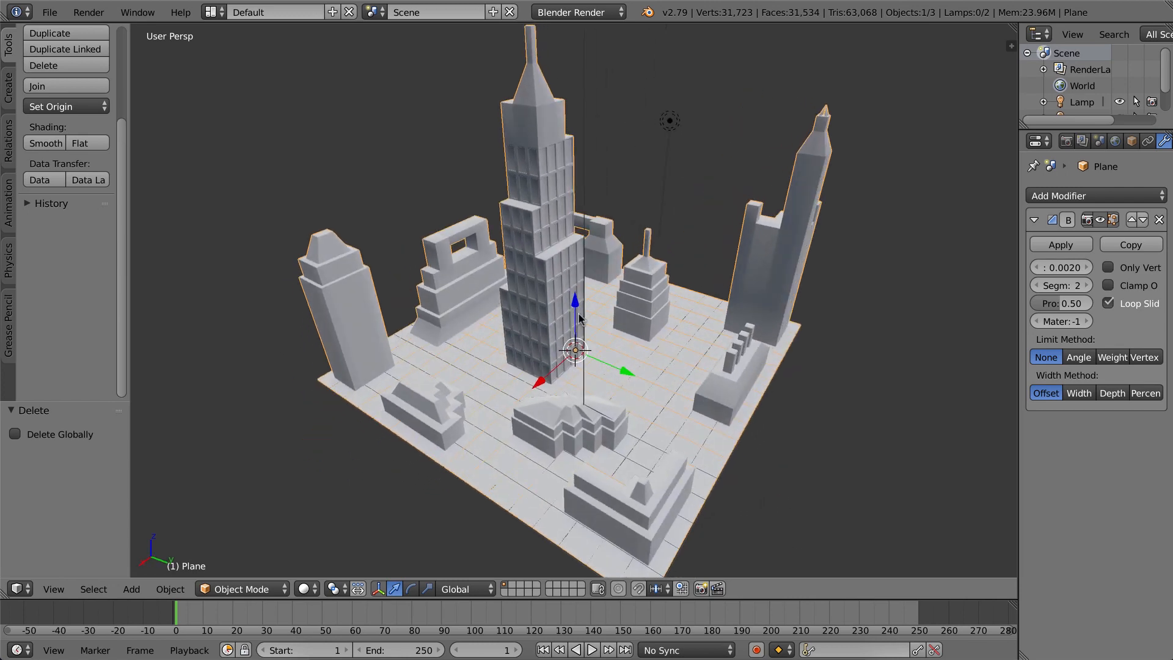
key(super+n)
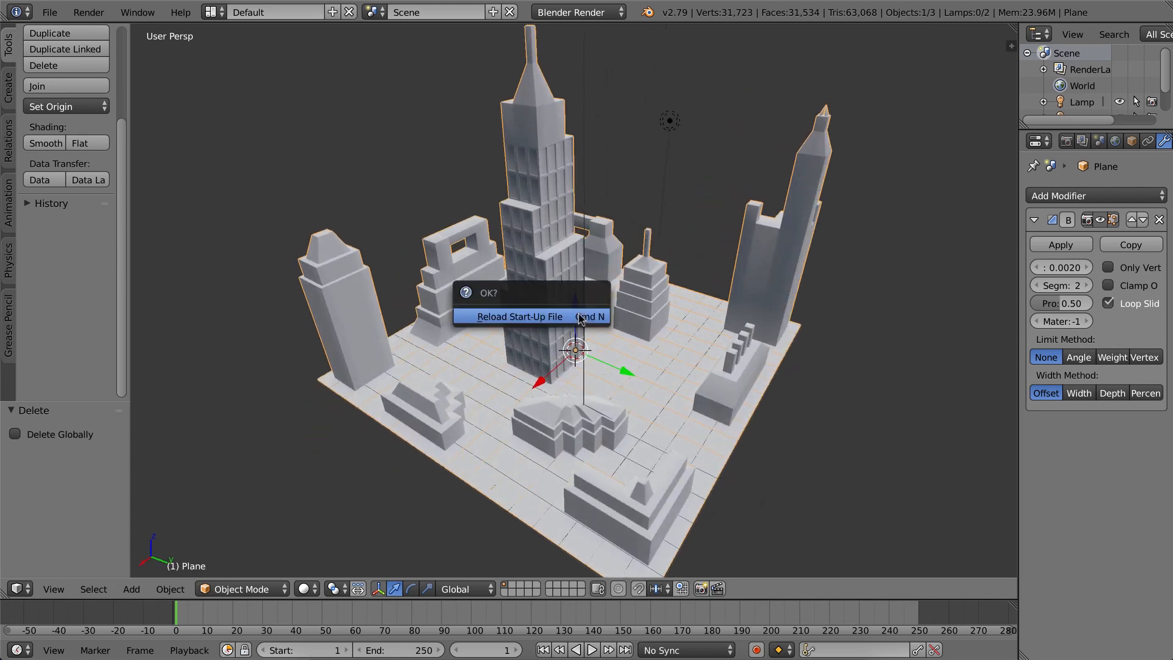
click(522, 315)
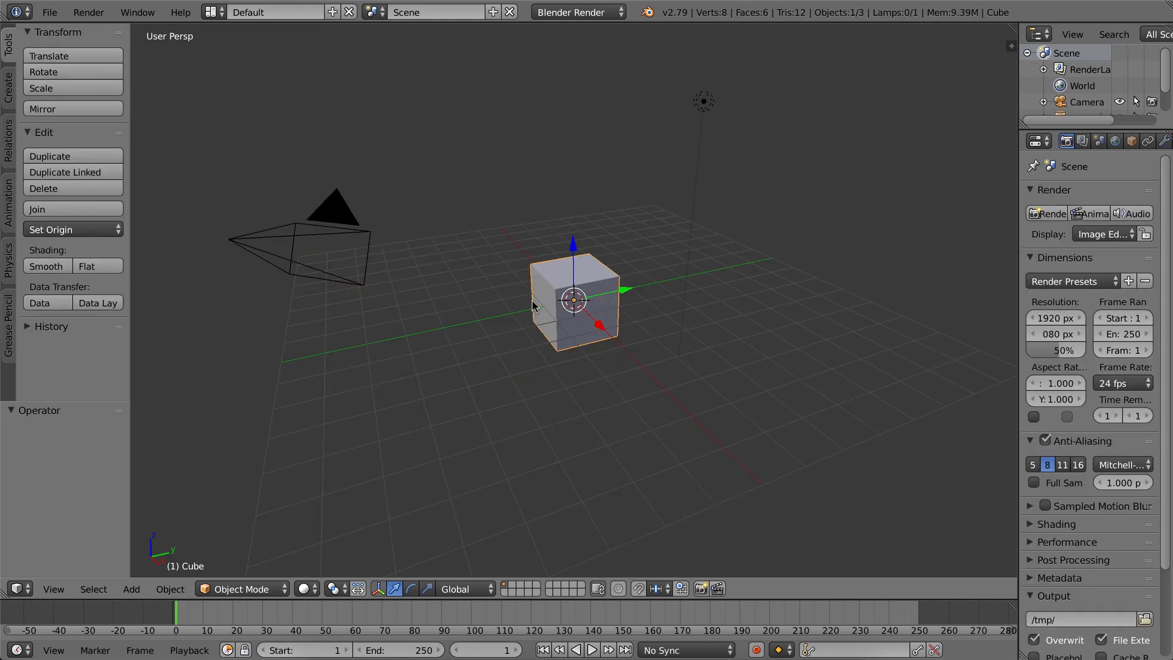
scroll(578, 322, up, 3)
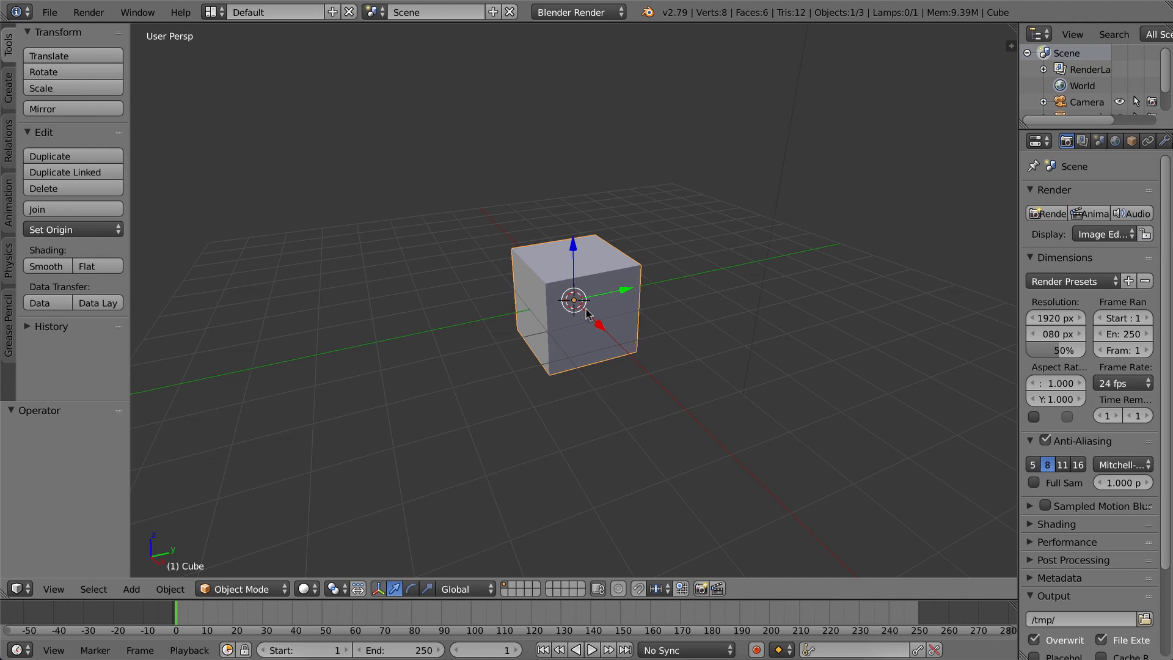
key(x)
click(586, 312)
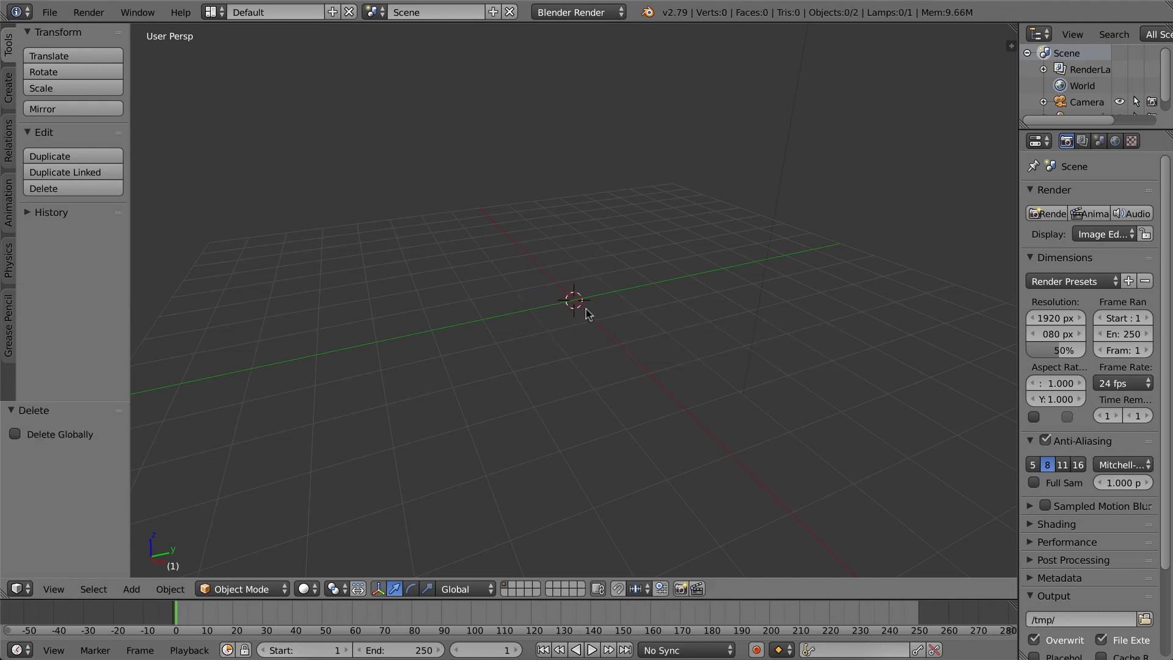
Add a mesh plane at the origin and scale it up uniformly by about 8.
click(13, 95)
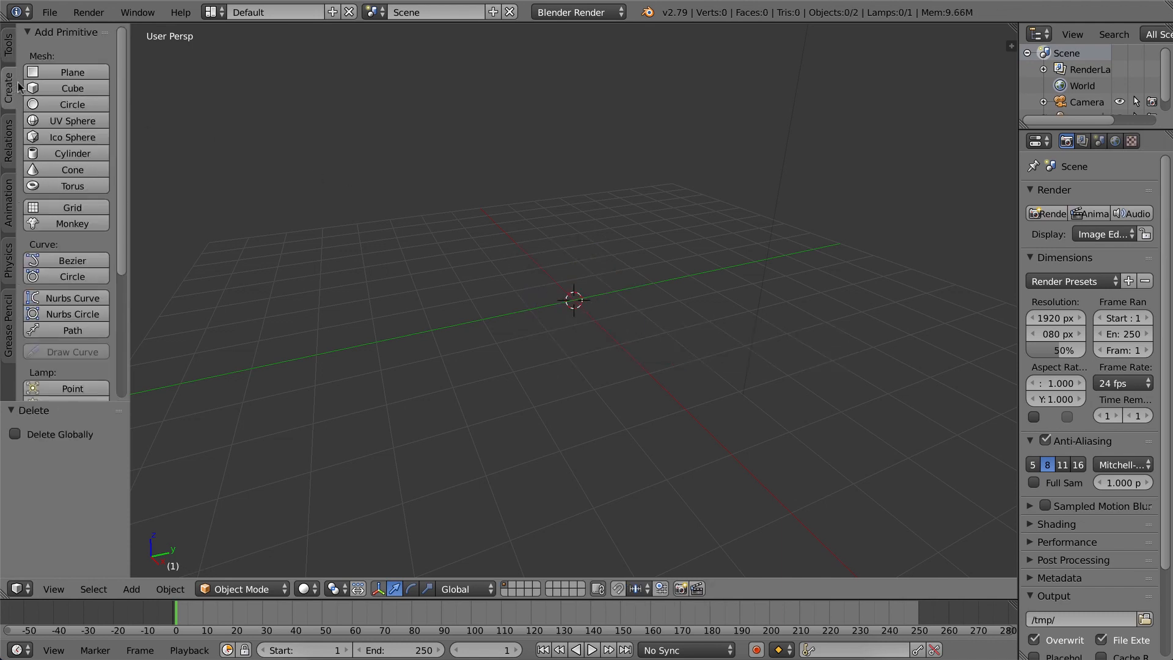
click(53, 71)
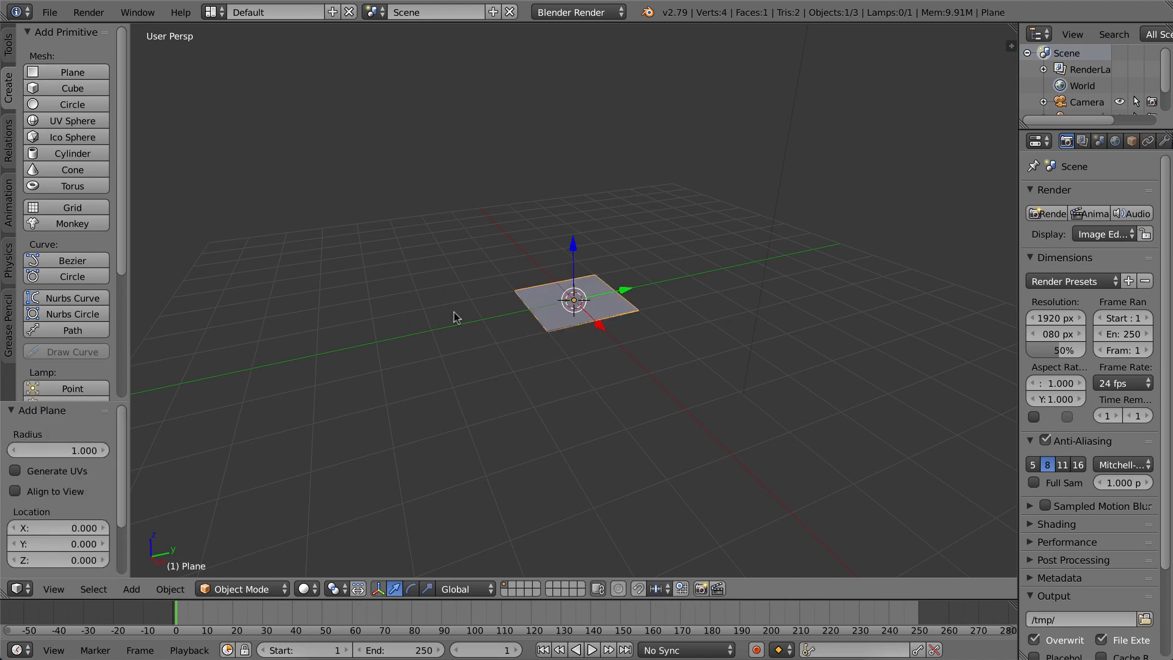
scroll(453, 312, down, 4)
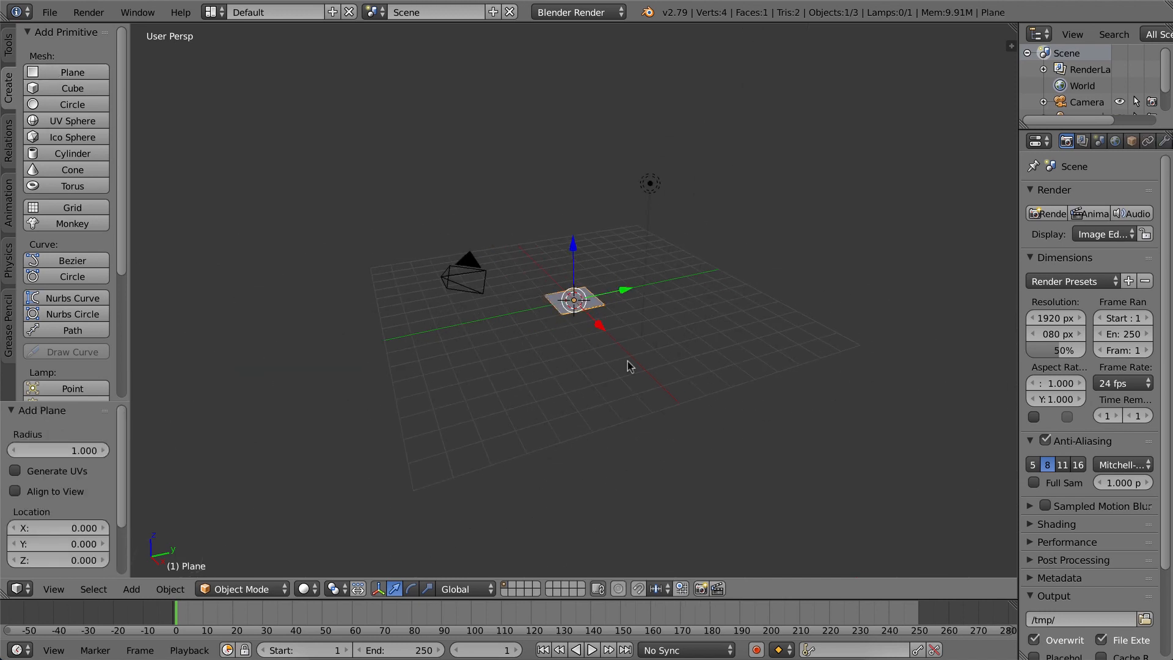
key(s)
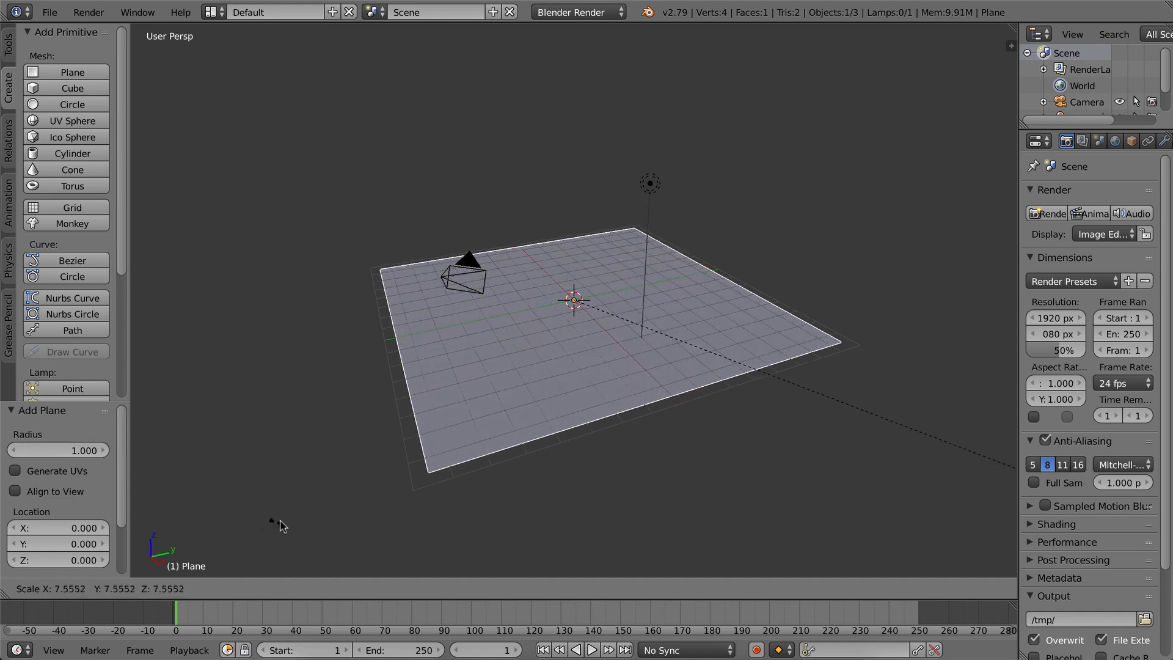
click(312, 529)
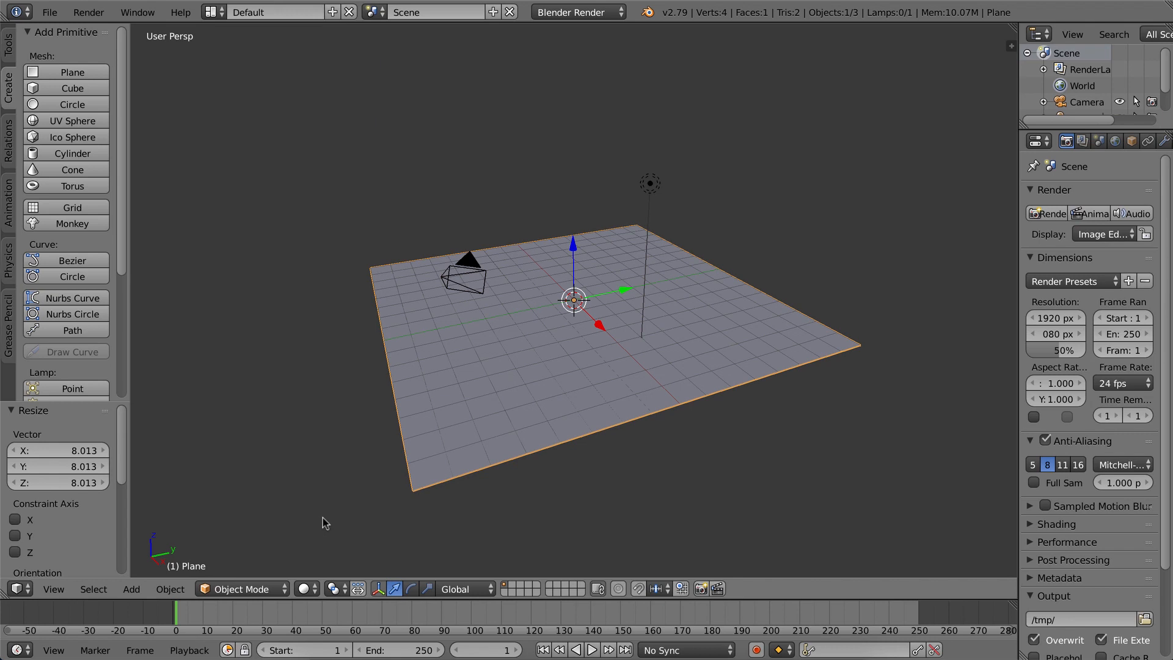
Switch the plane to Edit Mode and subdivide it five times with one cut each.
click(248, 589)
click(240, 551)
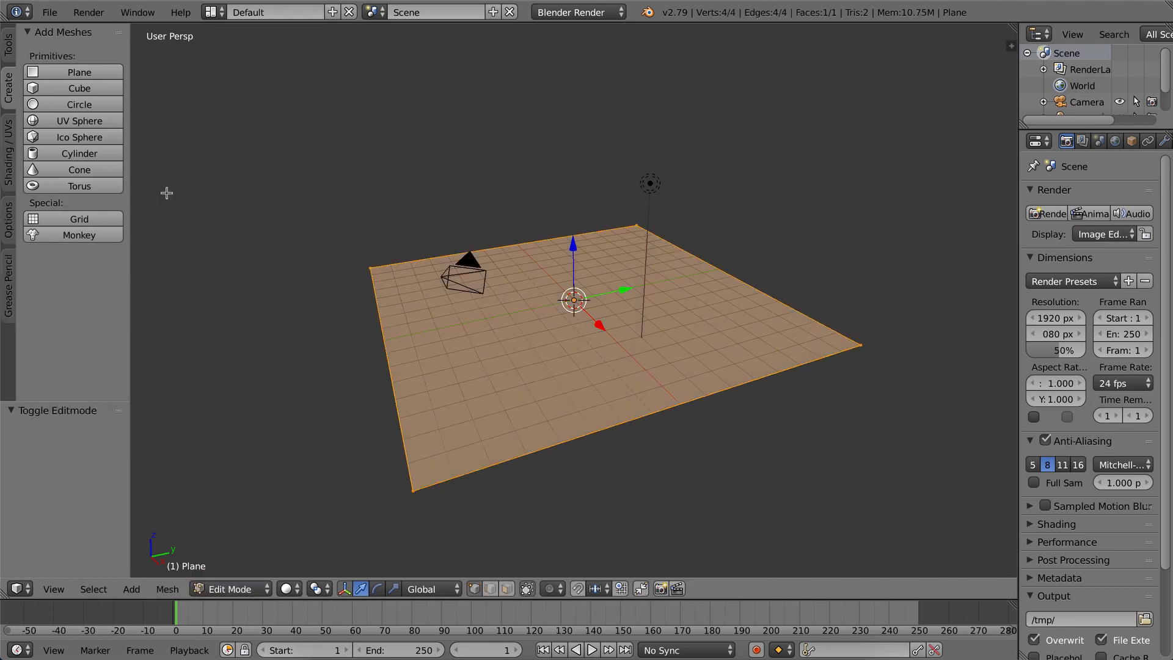
click(8, 44)
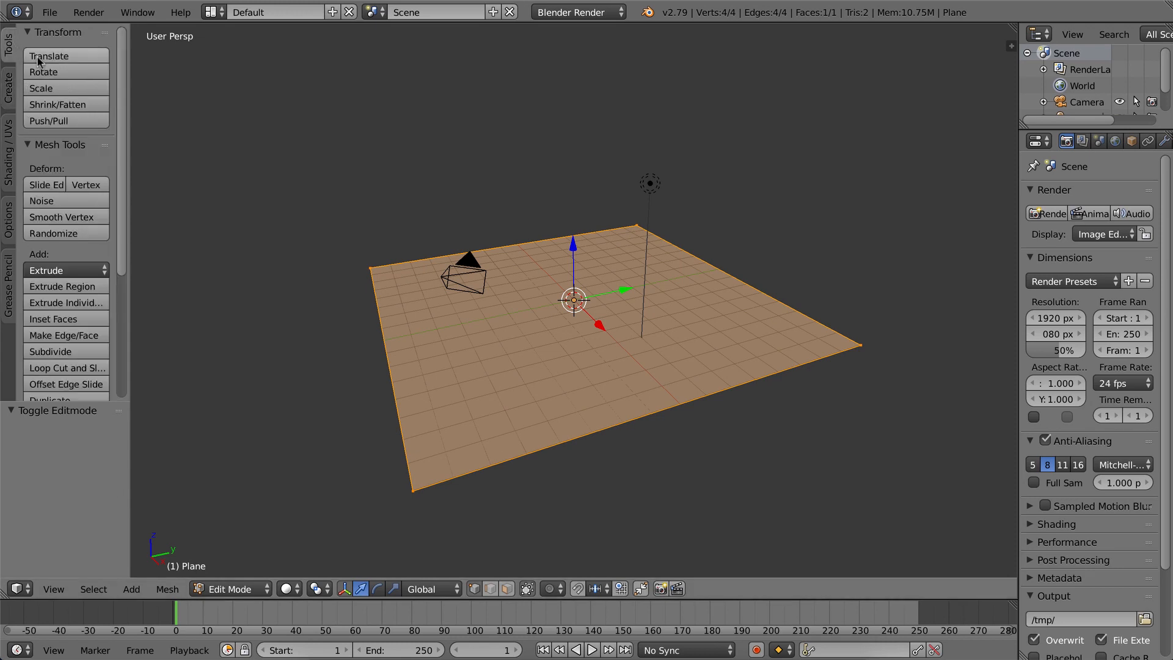
scroll(74, 225, down, 3)
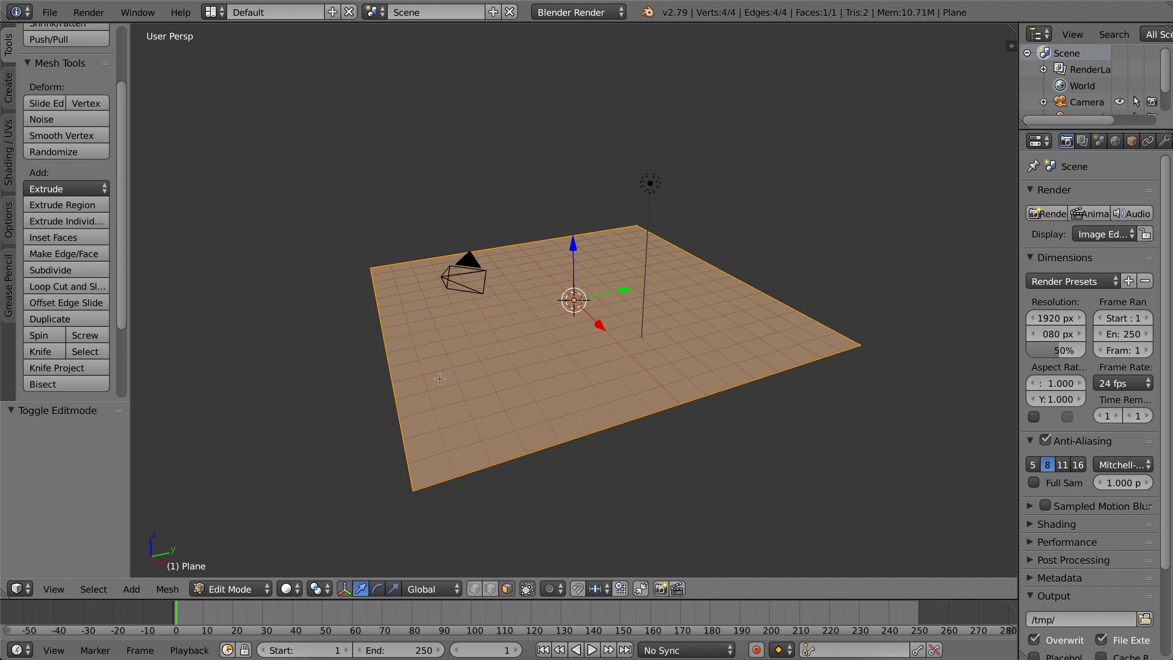
click(60, 273)
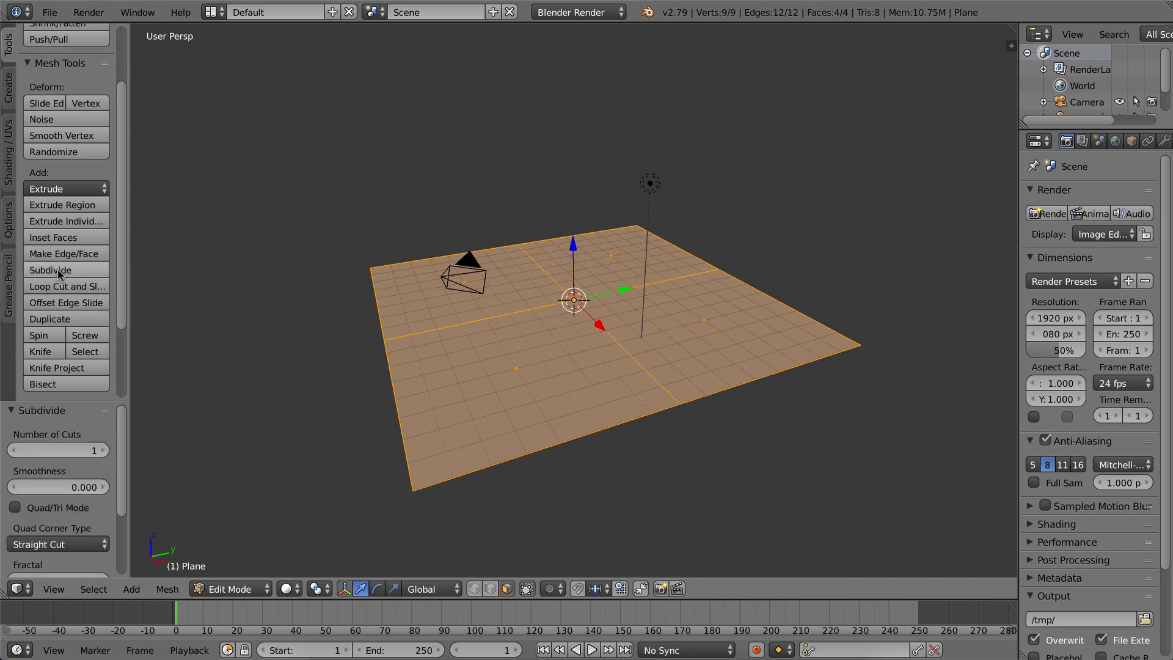
click(59, 272)
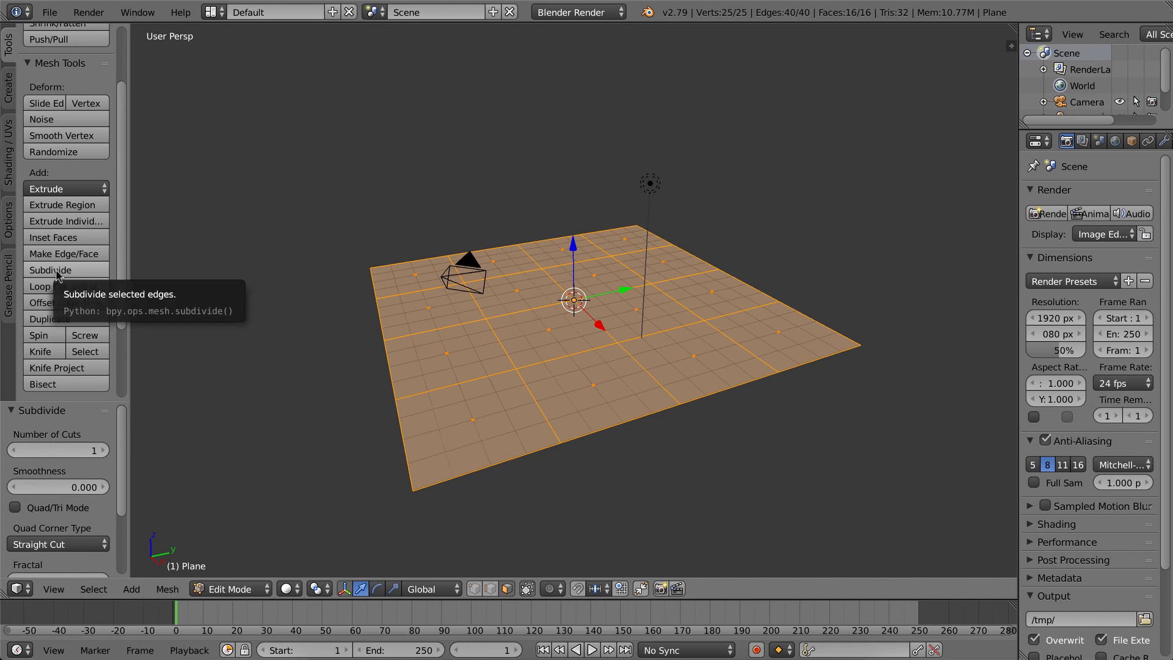
click(60, 272)
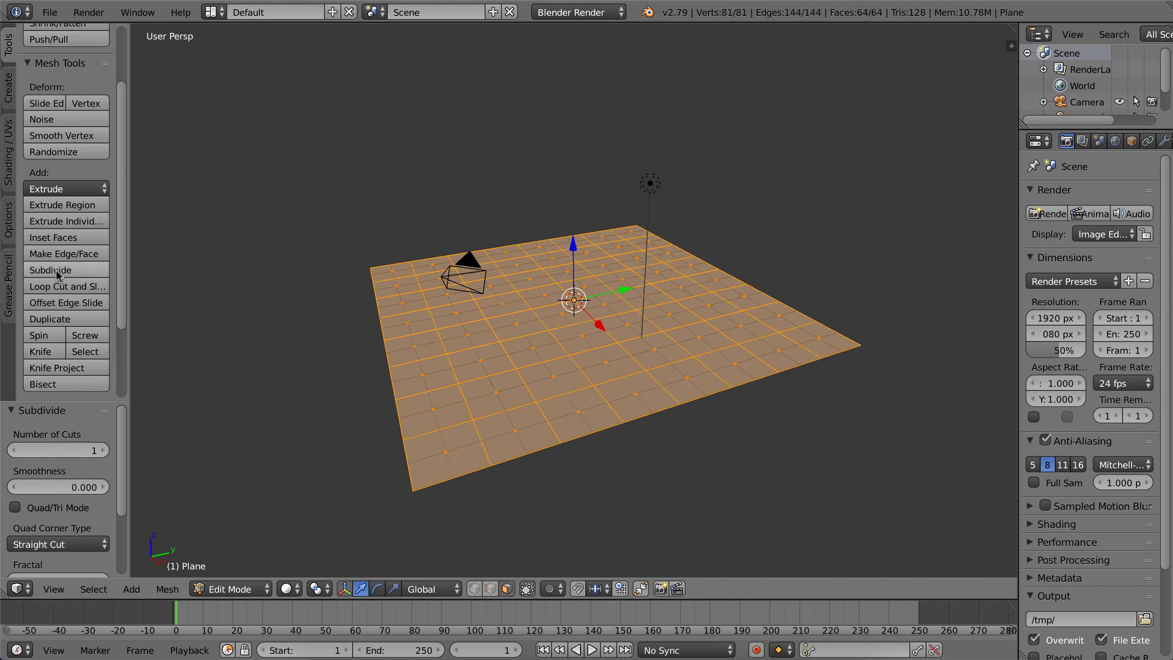
click(60, 273)
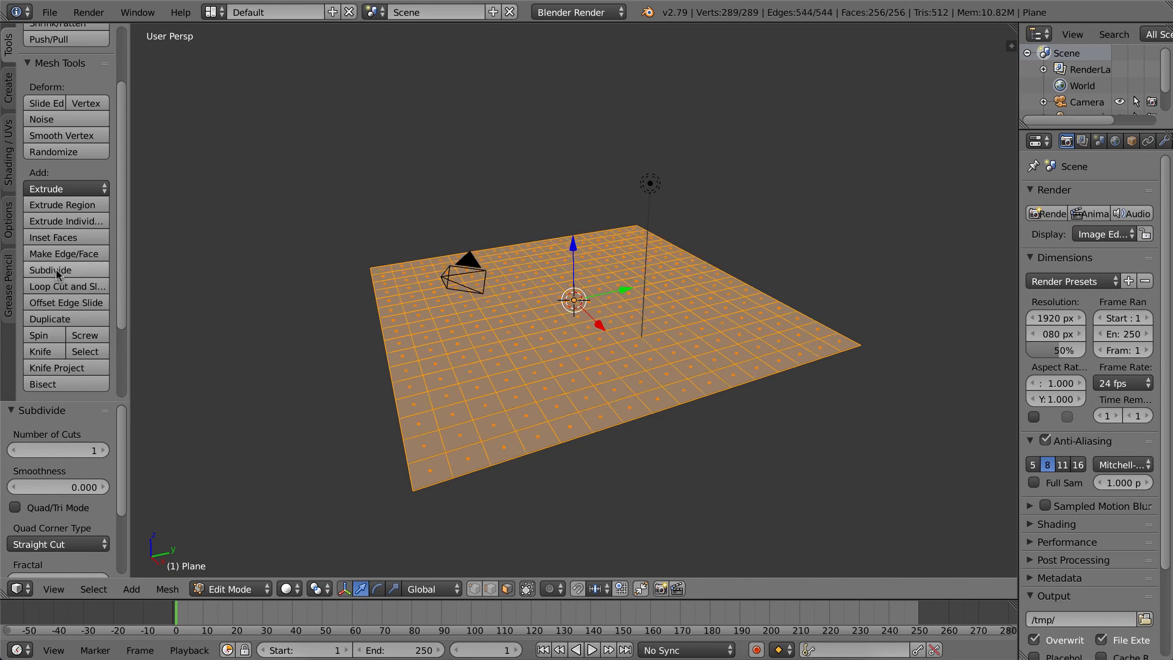
click(58, 272)
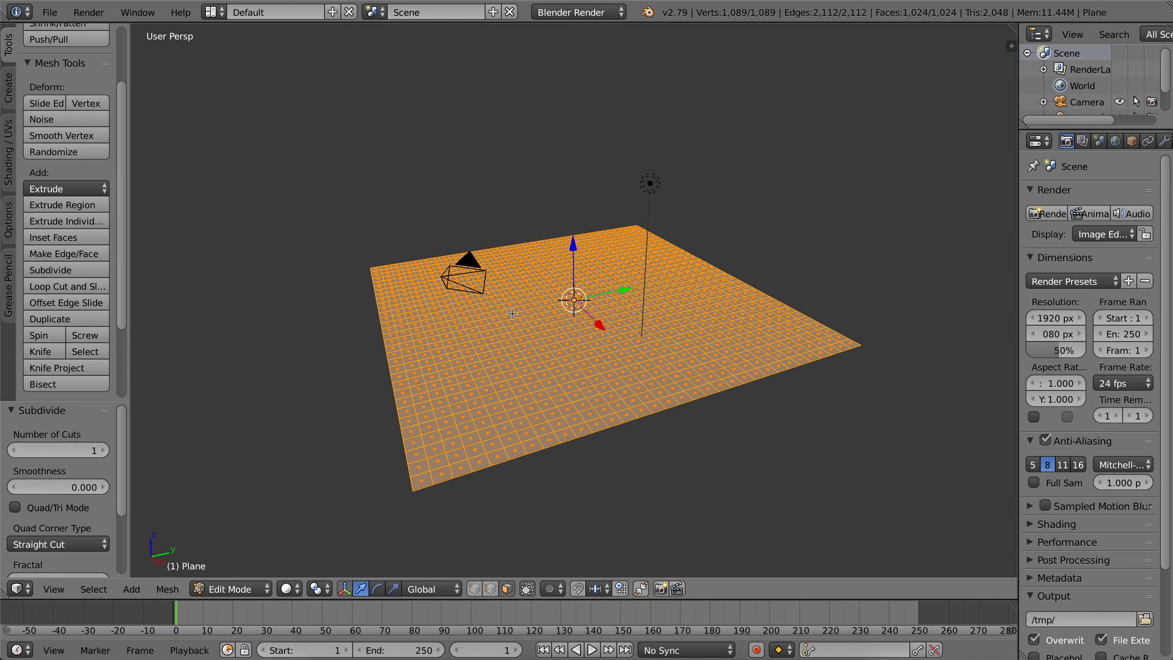
Try extruding the whole subdivided plane upward by about 2.7 units, and undo the extrusion.
middle_drag(692, 342, 669, 351)
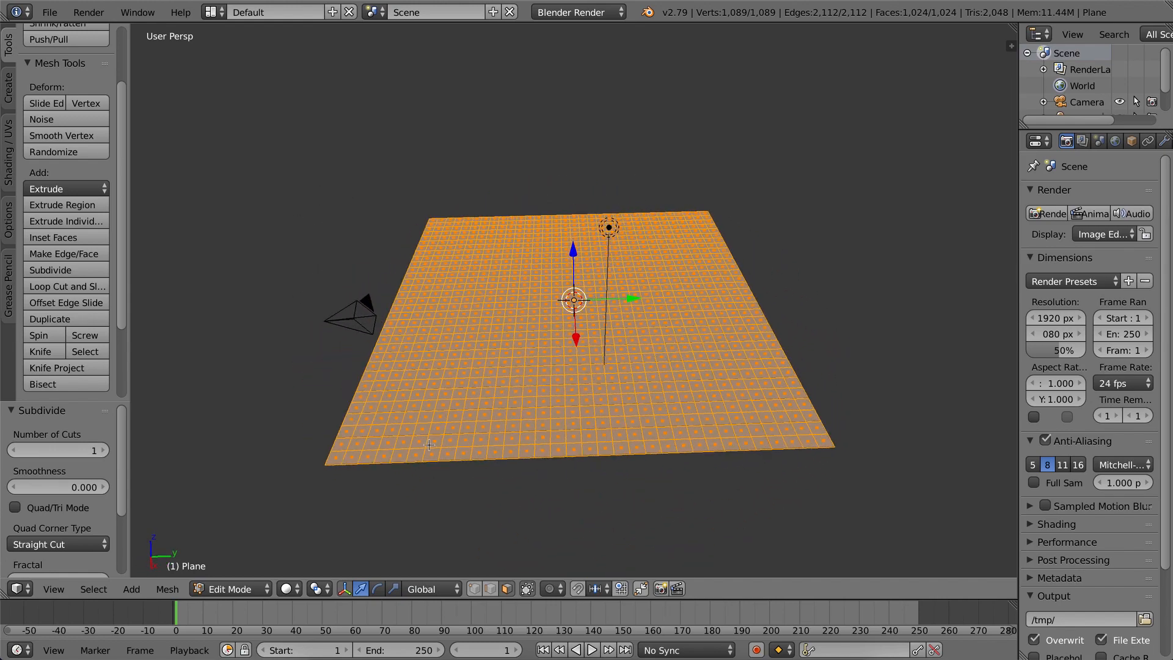
scroll(279, 482, up, 3)
scroll(282, 482, down, 3)
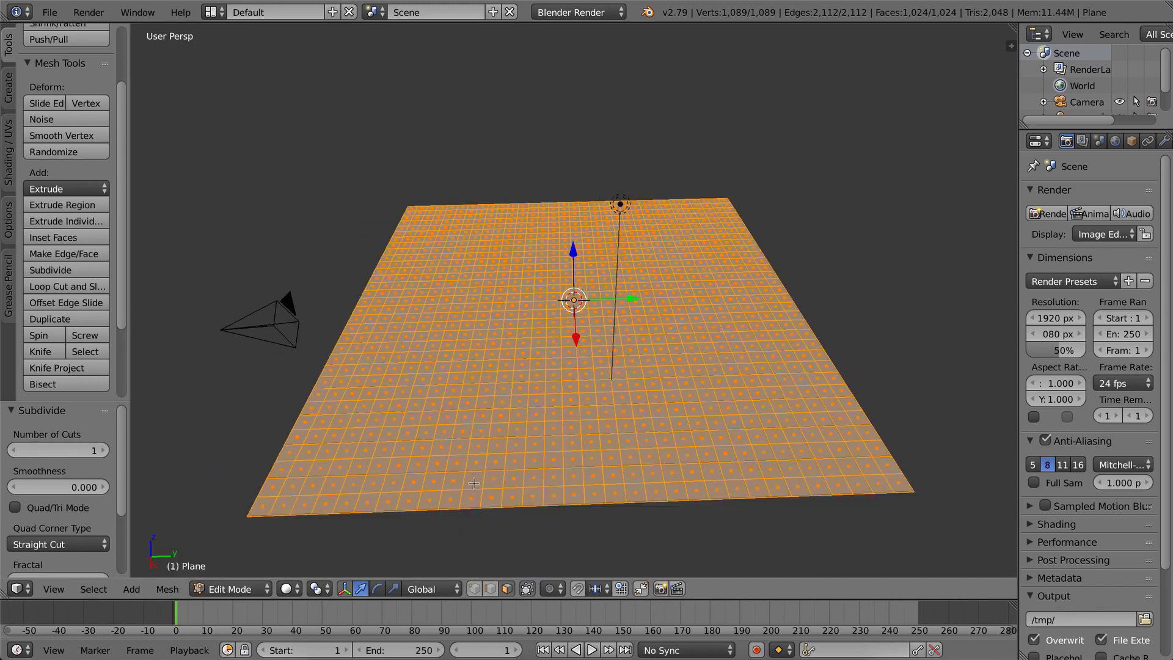
key(e)
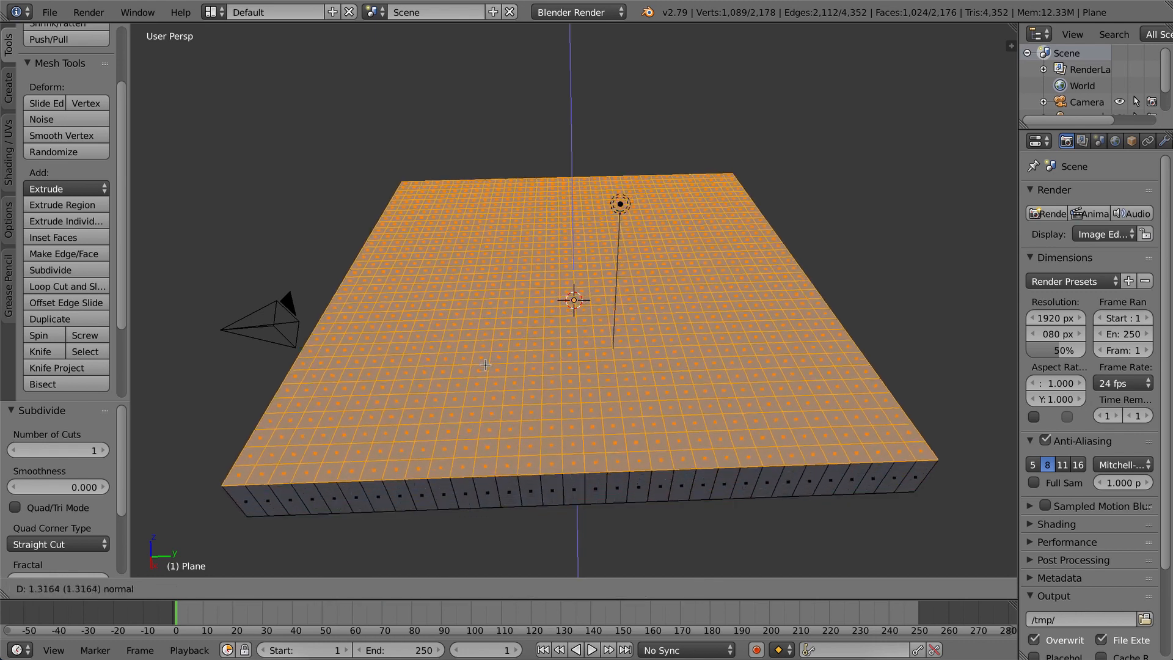
click(488, 331)
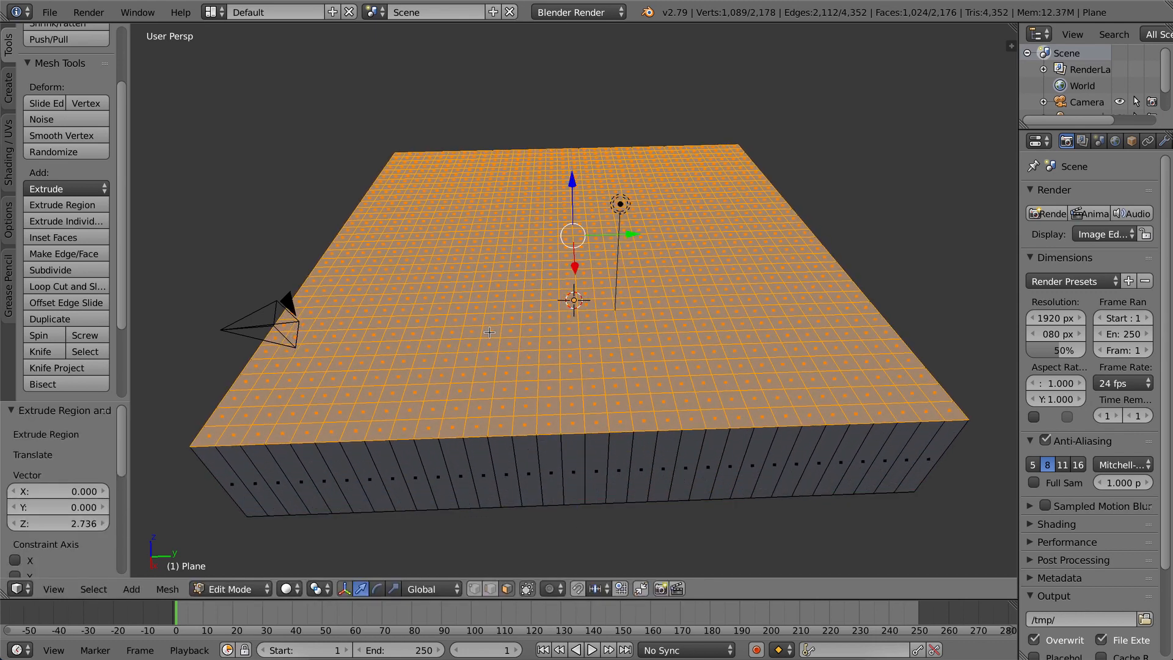
key(ctrl+z)
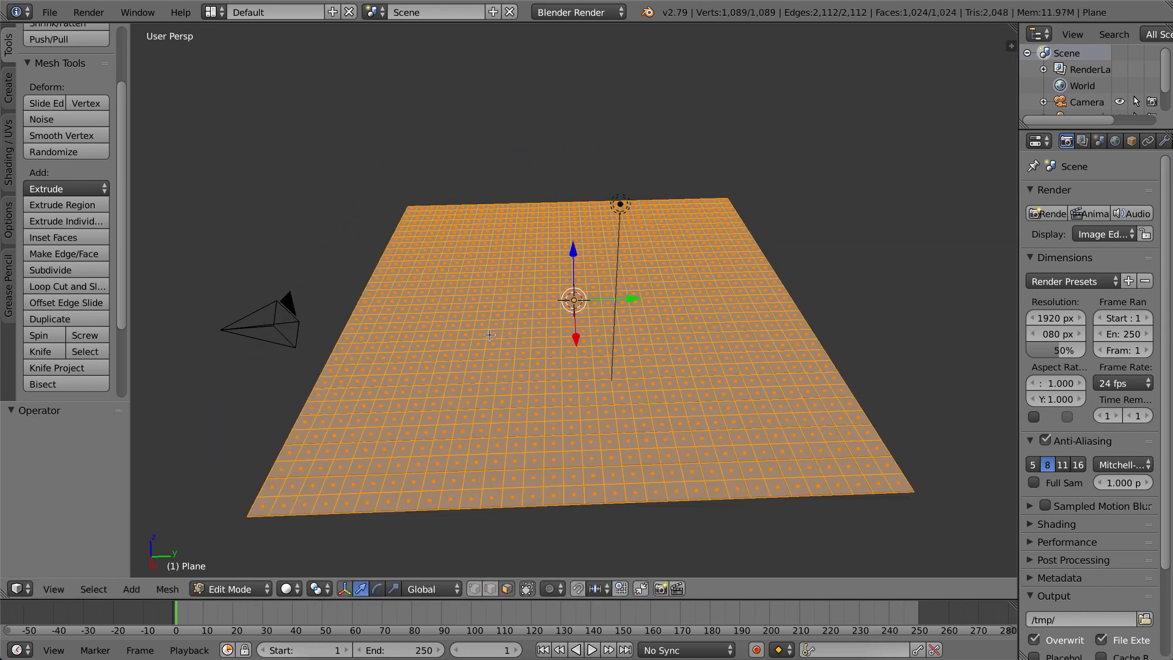
Select a 4 by 4 block of faces at the plane's near-left corner, leaving one row of faces free along both edges.
right_click(315, 484)
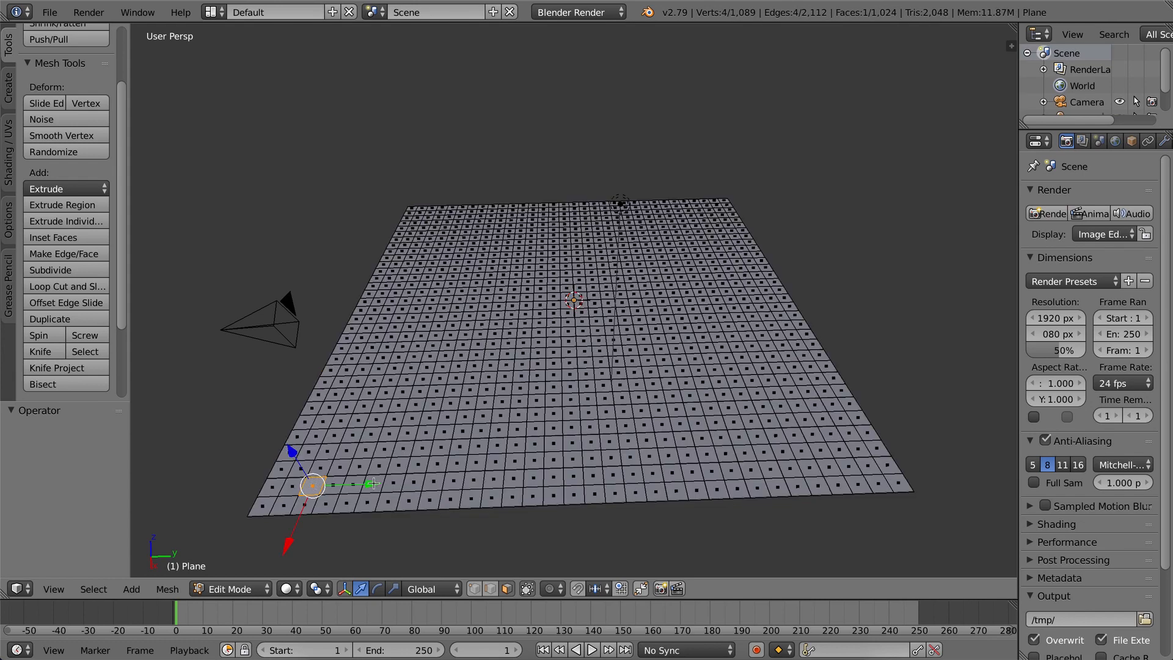
scroll(222, 502, up, 1)
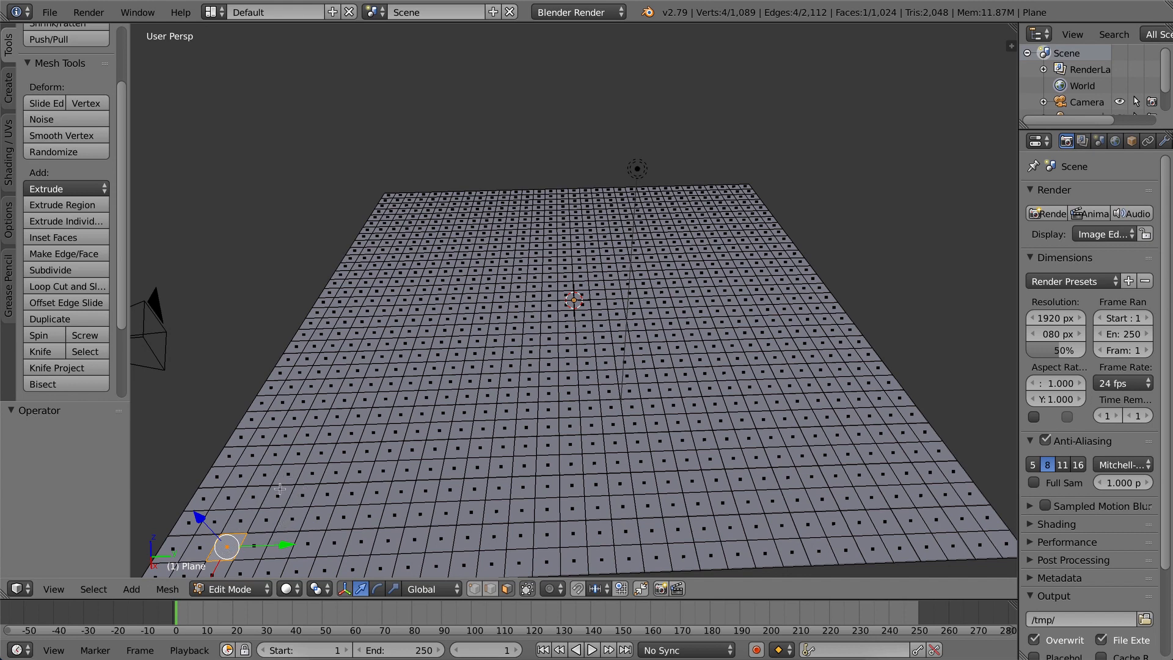
shift+middle_drag(202, 535, 316, 462)
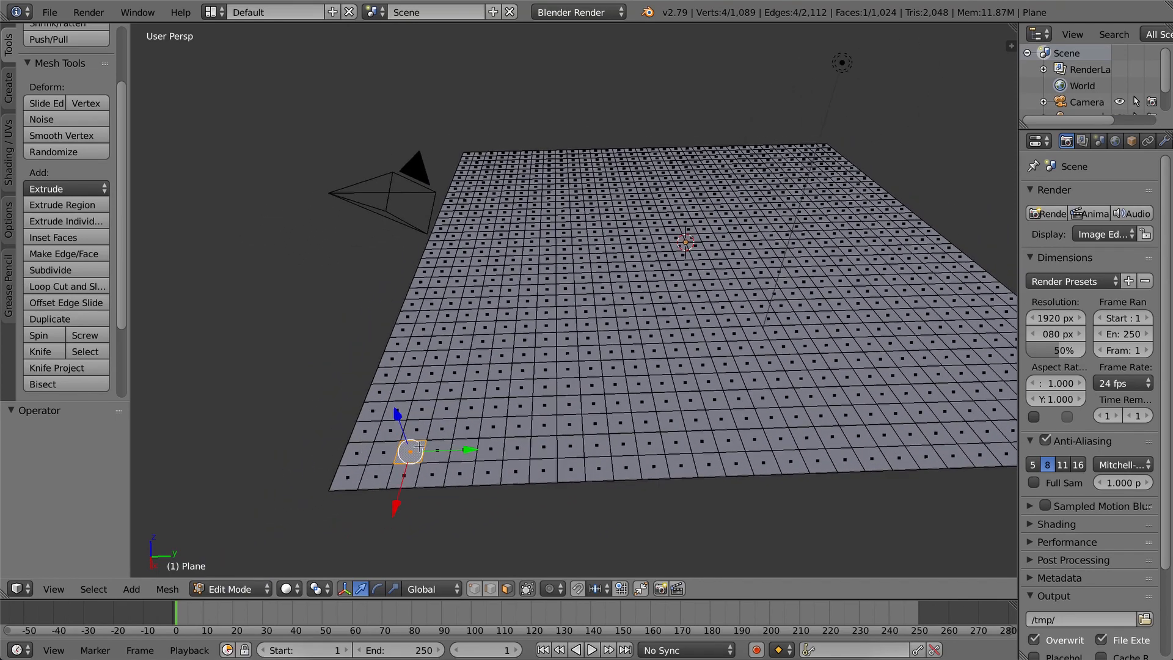
shift+middle_drag(409, 452, 386, 438)
scroll(386, 438, up, 3)
scroll(386, 439, down, 2)
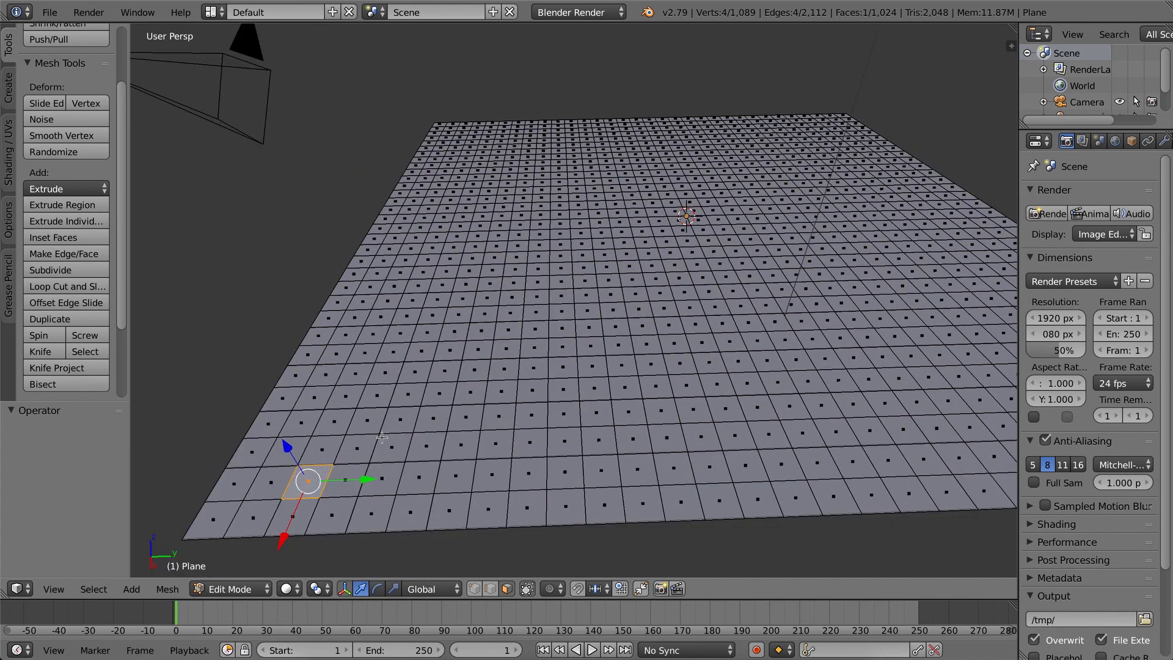
shift+right_click(272, 480)
shift+right_click(288, 451)
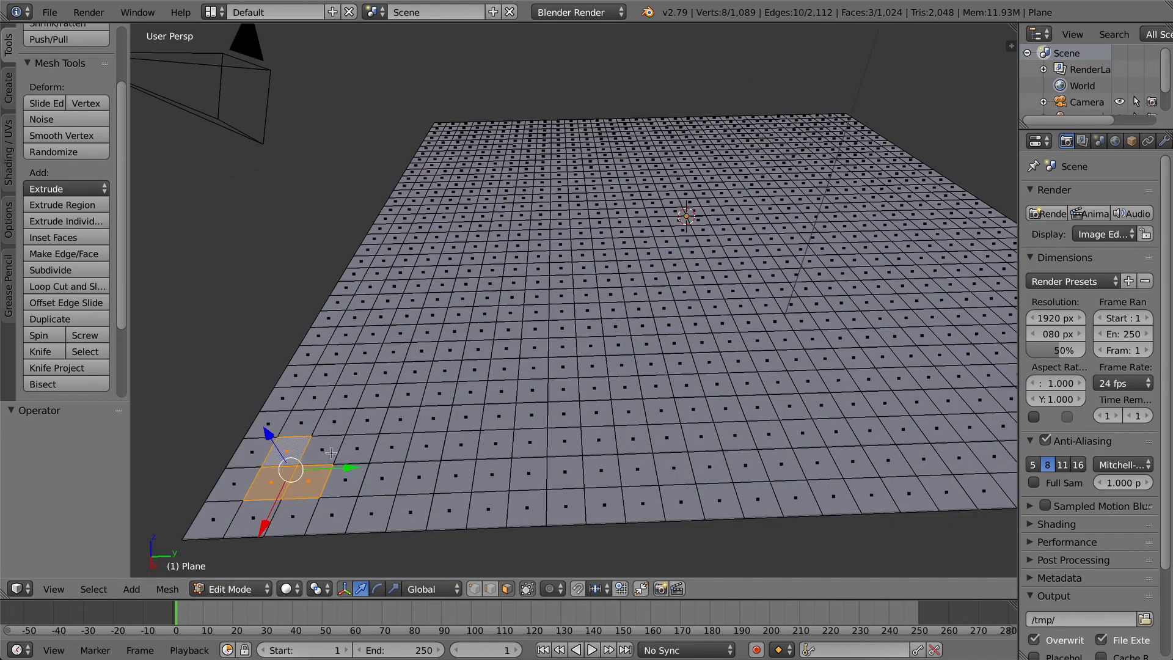
shift+right_click(323, 451)
shift+right_click(357, 451)
shift+right_click(345, 478)
shift+right_click(381, 477)
shift+right_click(393, 449)
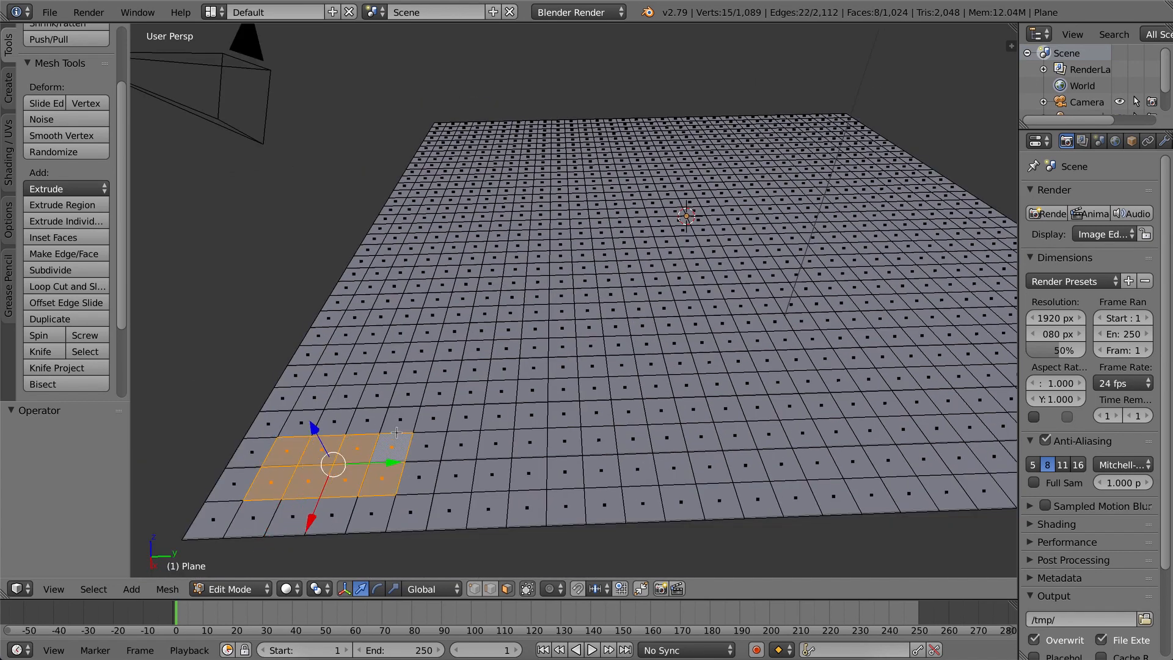
shift+right_click(401, 420)
shift+right_click(368, 419)
shift+right_click(336, 419)
shift+right_click(303, 420)
shift+right_click(315, 401)
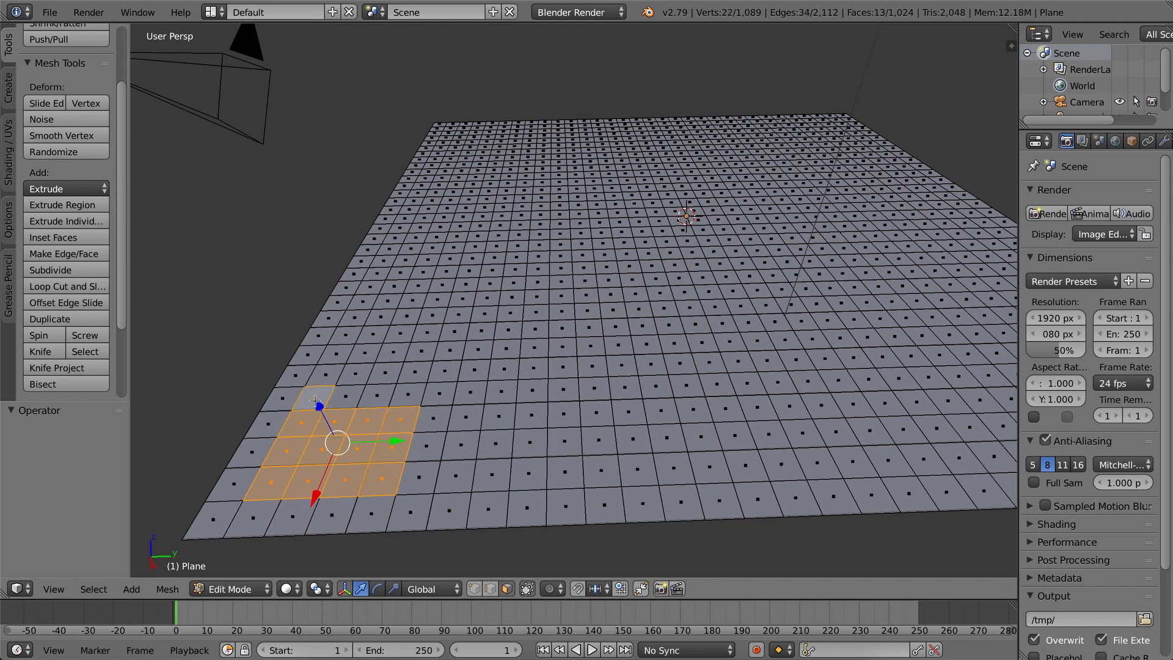
shift+right_click(337, 400)
shift+right_click(383, 400)
shift+right_click(398, 401)
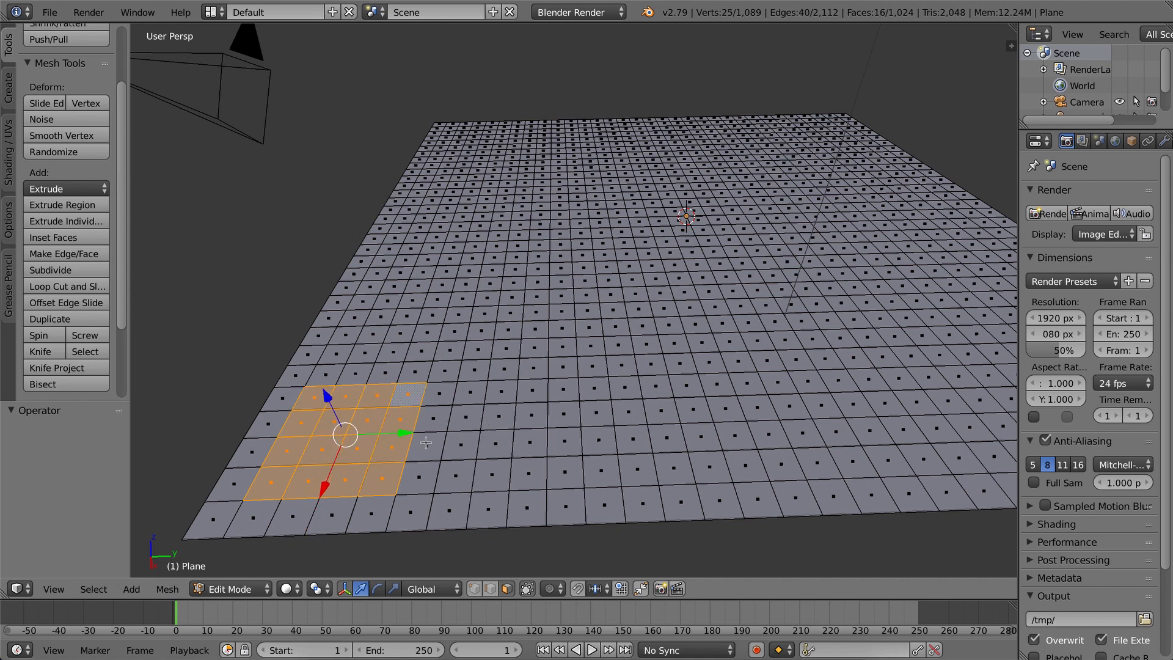
Extrude the selected 4 by 4 face block upward by about 2.18 units to form a building base.
scroll(467, 408, down, 4)
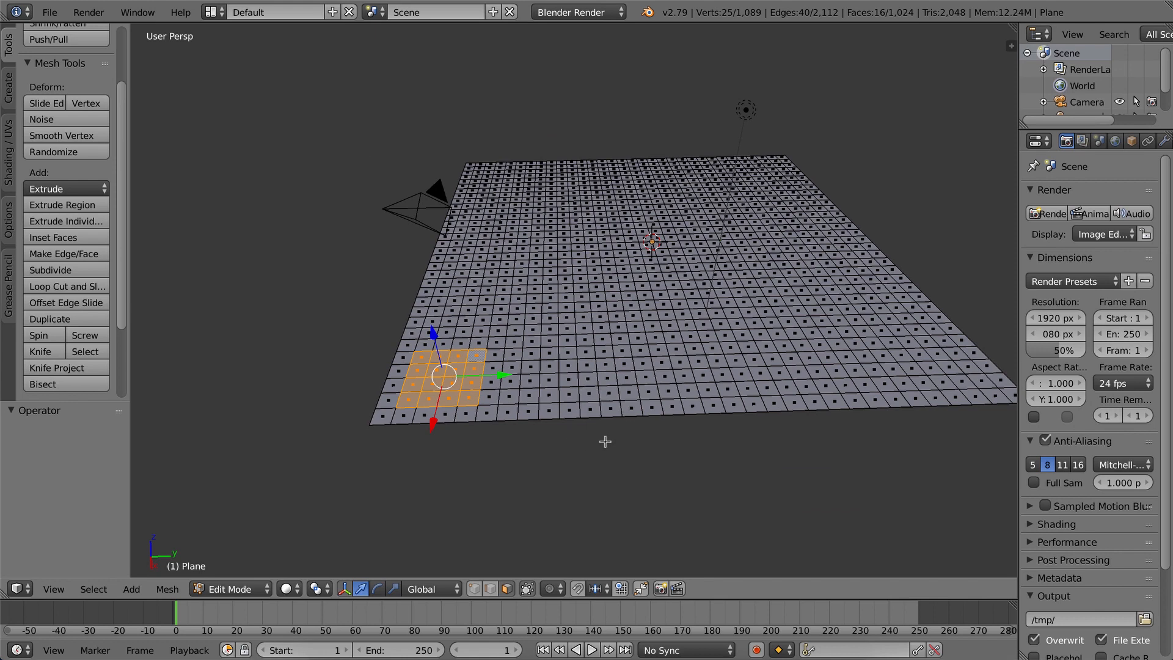
key(e)
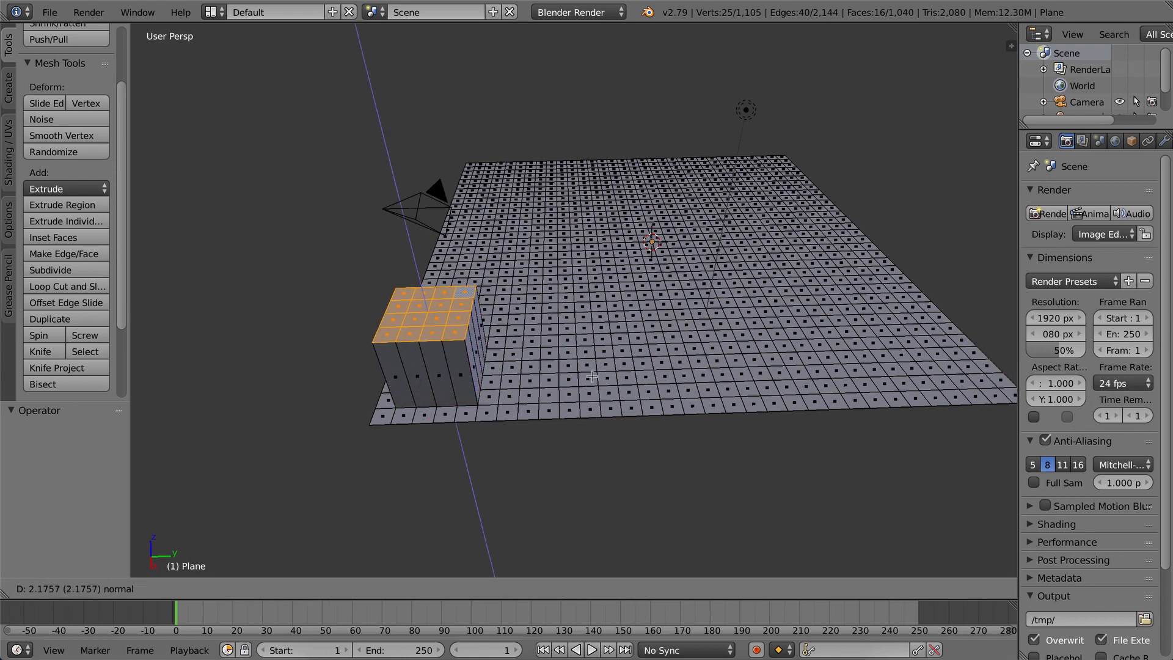
click(592, 376)
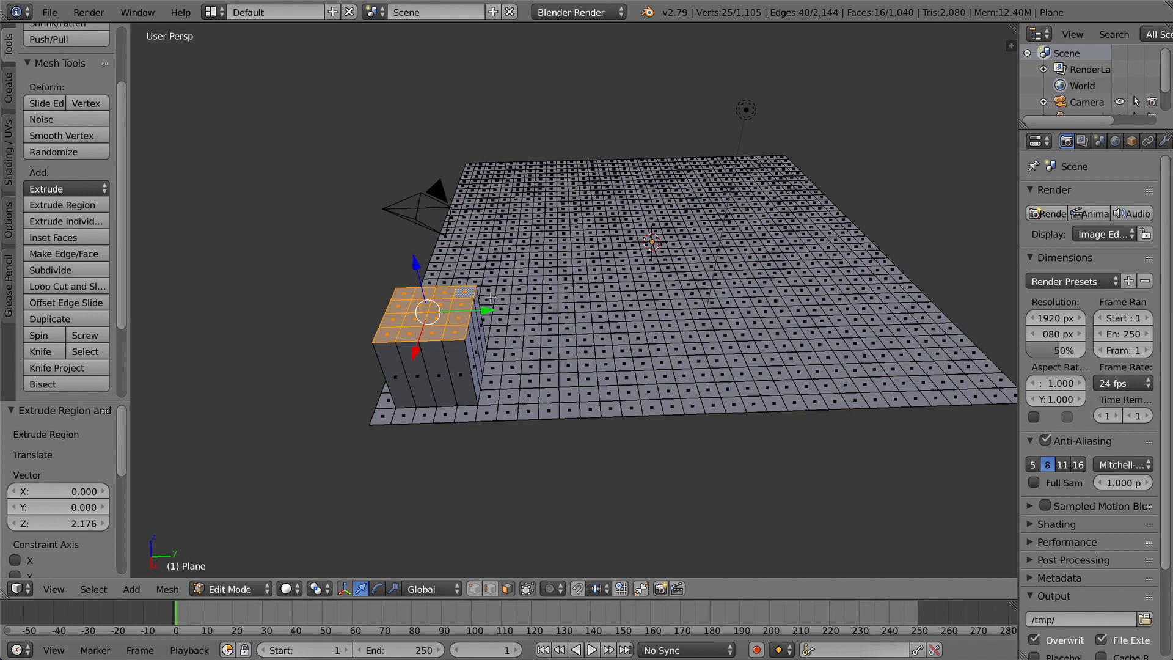
Deselect the far-right 2 by 2 faces of the building's roof and extrude the remaining L-shaped 12 faces upward by about 2.97 units.
shift+right_click(466, 293)
shift+right_click(442, 293)
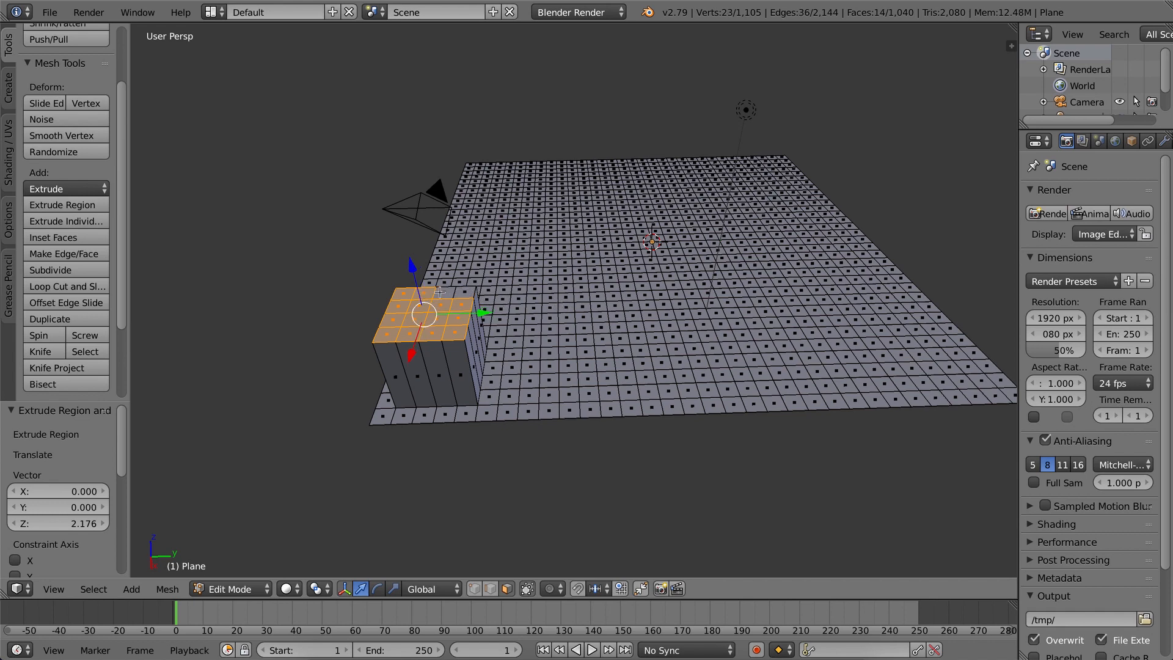
shift+right_click(441, 304)
shift+right_click(458, 304)
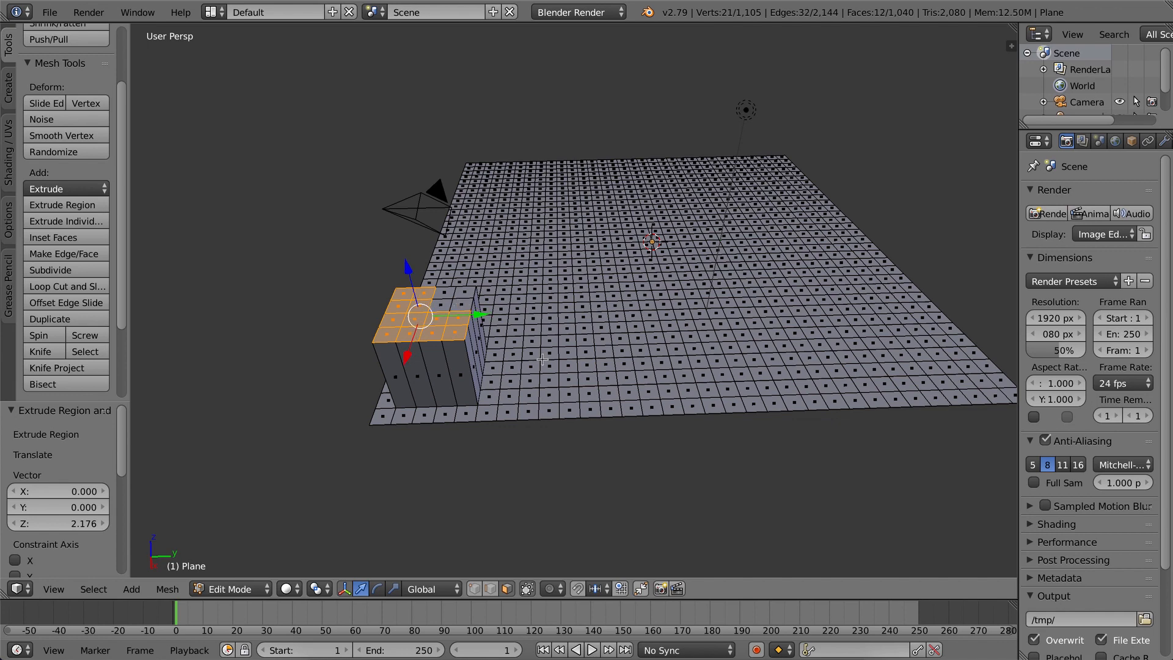
key(e)
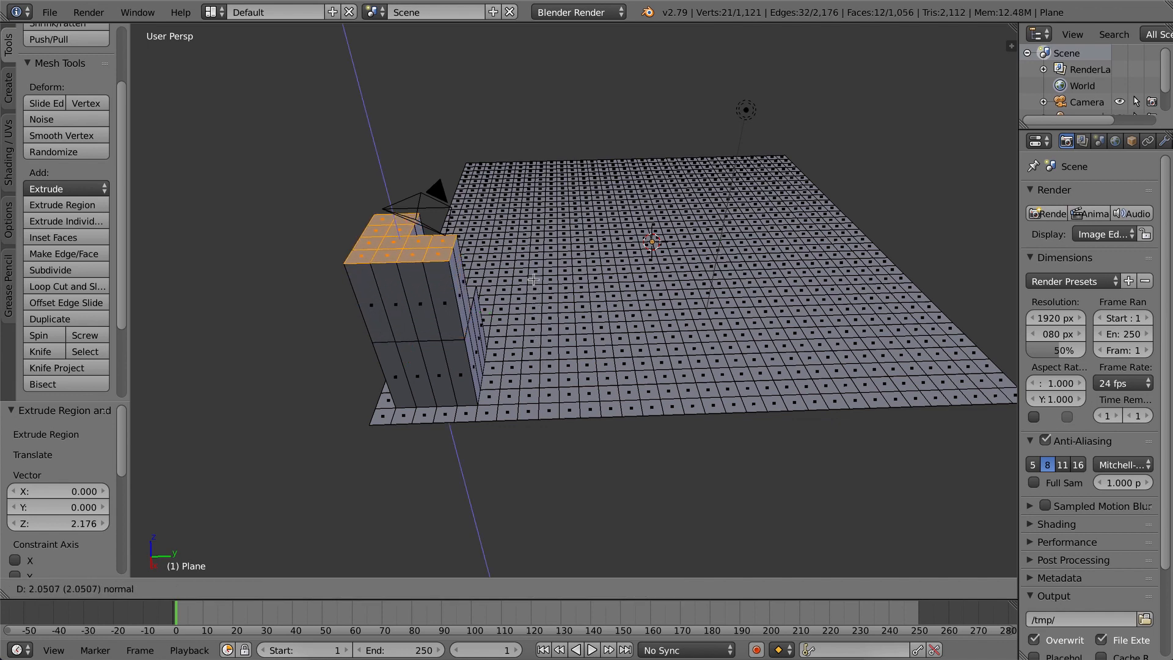
click(503, 207)
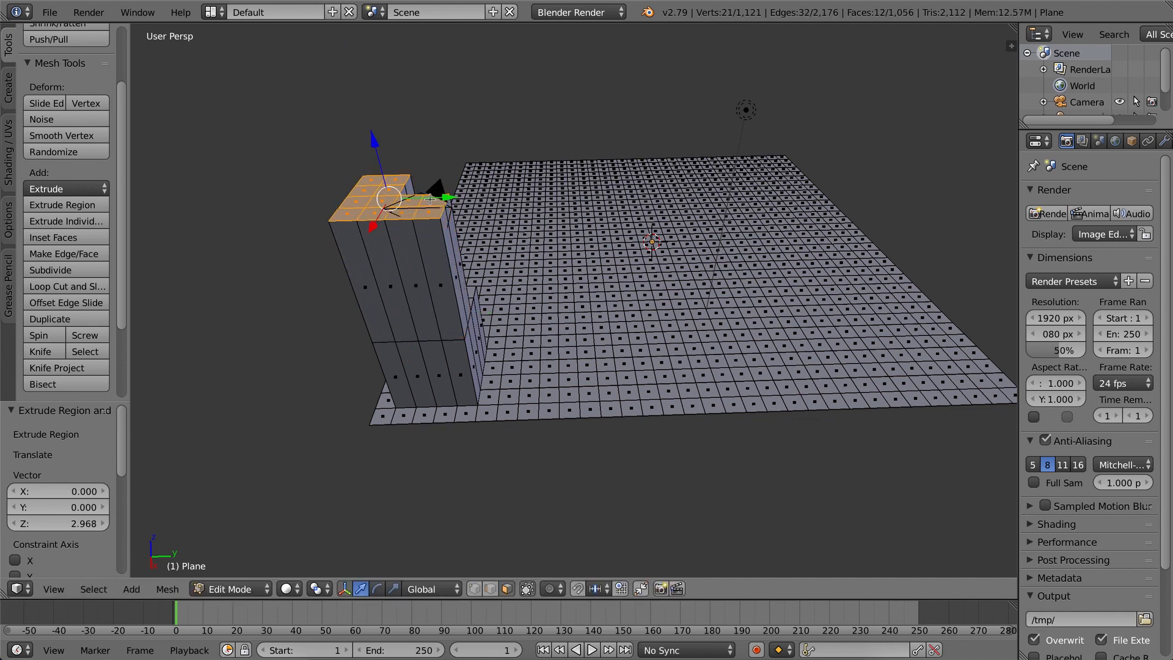
Select the near-left 2 by 2 faces of the raised roof and extrude them upward by about 1.87 units.
right_click(353, 206)
shift+right_click(375, 202)
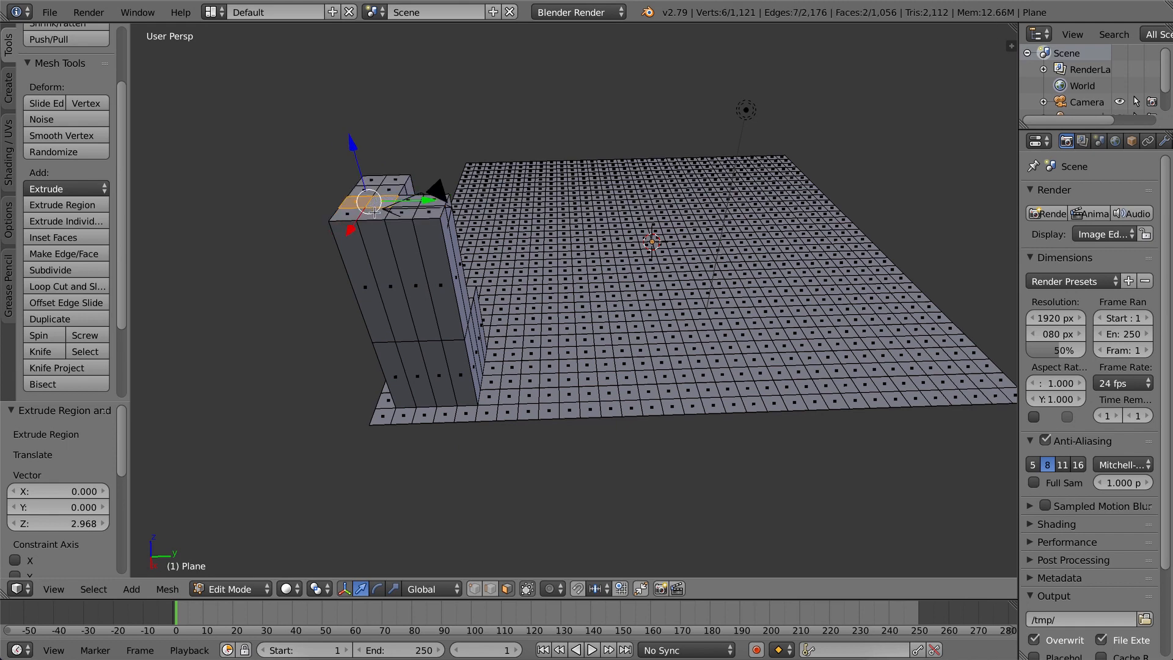
shift+right_click(374, 213)
shift+right_click(355, 214)
key(e)
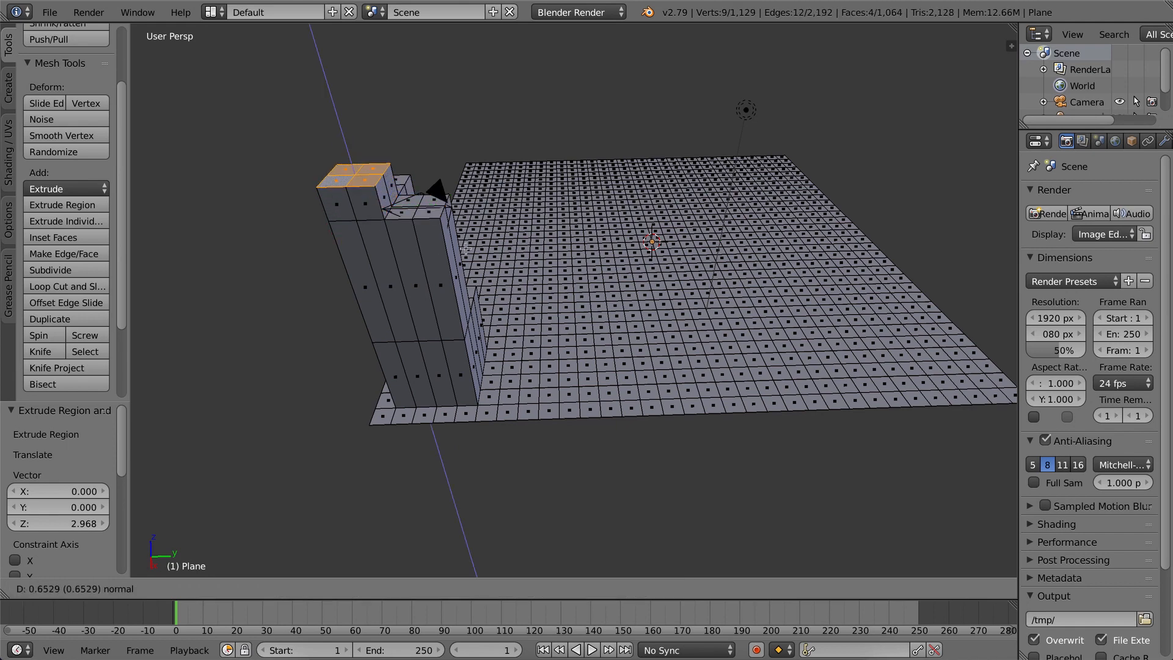
click(504, 235)
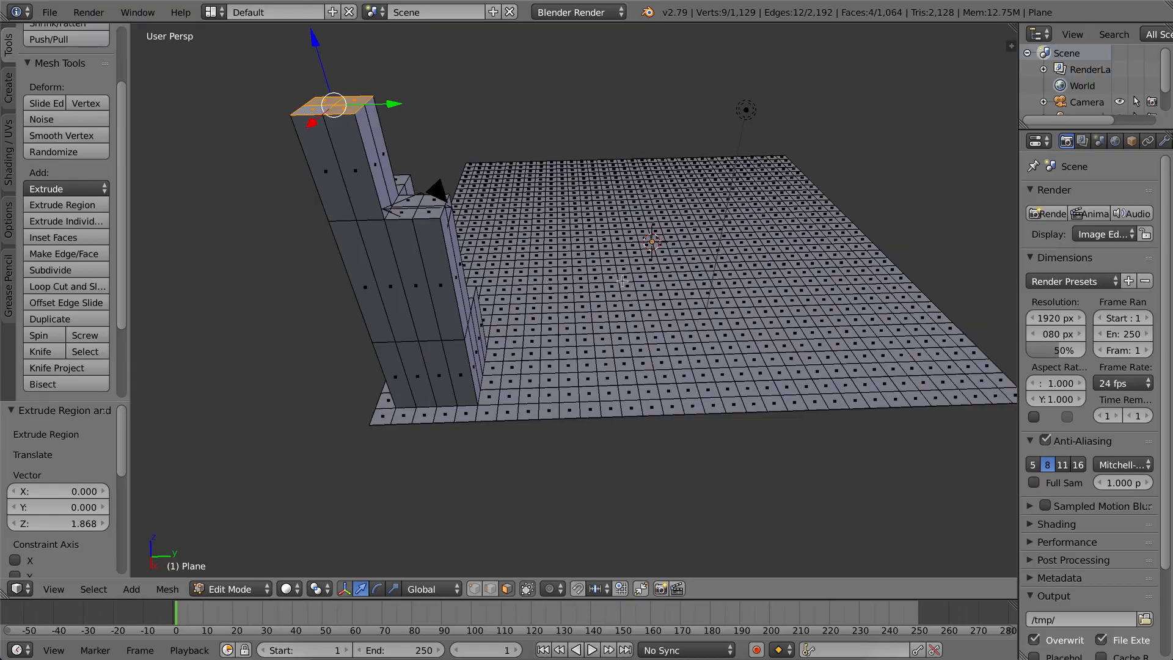
Select a 3 by 3 block of faces at the plane's opposite empty corner, leaving one row free along both edges.
middle_drag(622, 281, 440, 282)
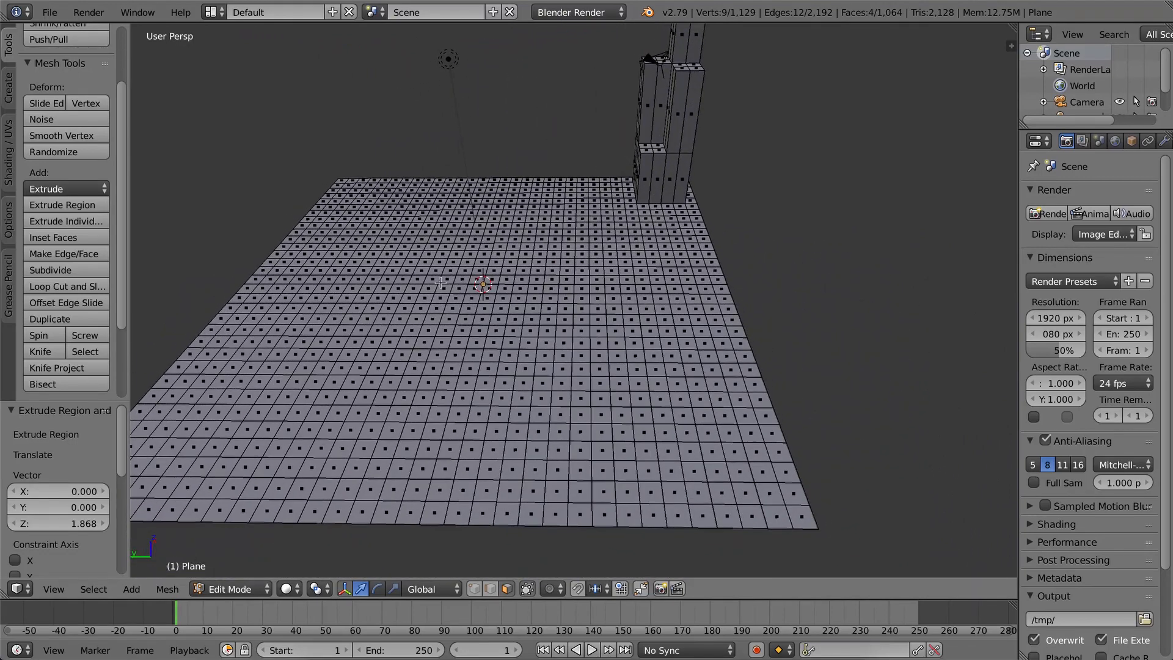
right_click(762, 471)
shift+right_click(763, 492)
shift+right_click(748, 493)
shift+right_click(720, 496)
shift+right_click(718, 473)
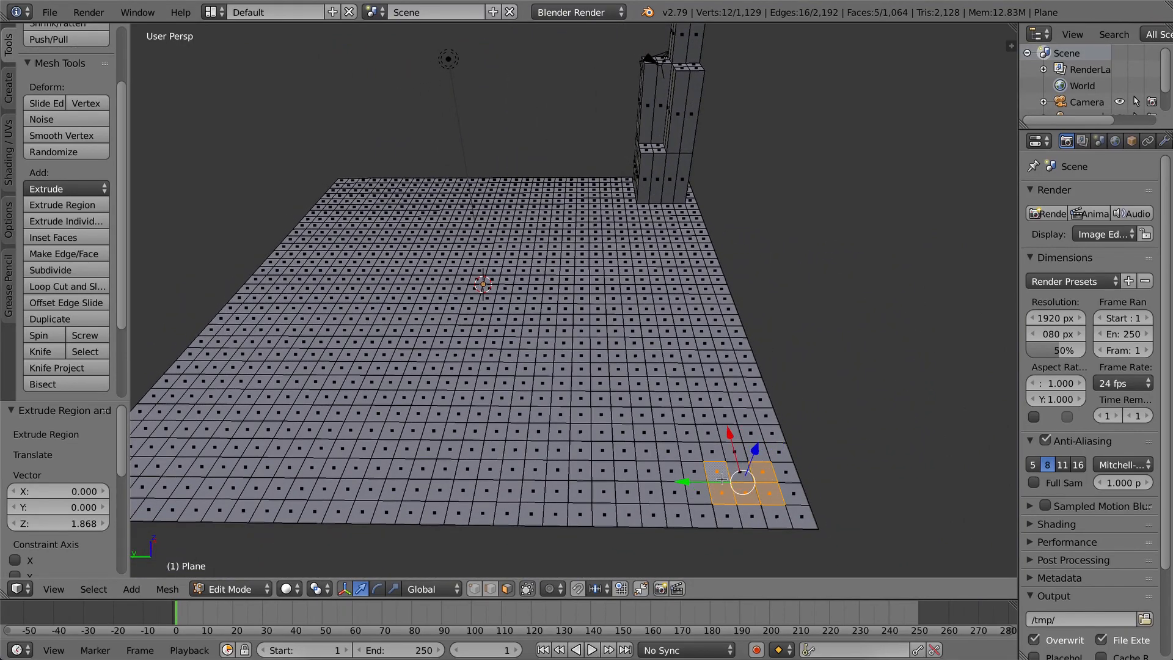
shift+right_click(741, 473)
shift+right_click(755, 453)
shift+right_click(734, 451)
shift+right_click(711, 452)
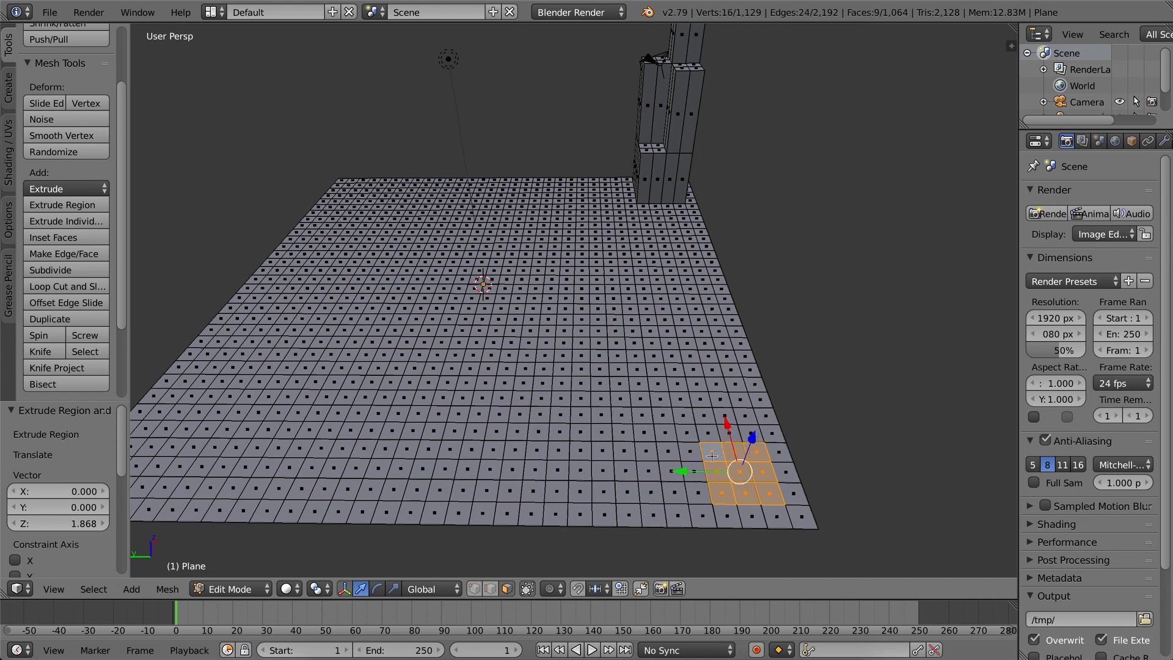
Extend the selection to a stepped 19-face footprint with rows of 5, 5, 4, 3 and 2, and extrude it upward by about 1.75 units.
shift+right_click(694, 471)
shift+right_click(698, 492)
shift+right_click(675, 492)
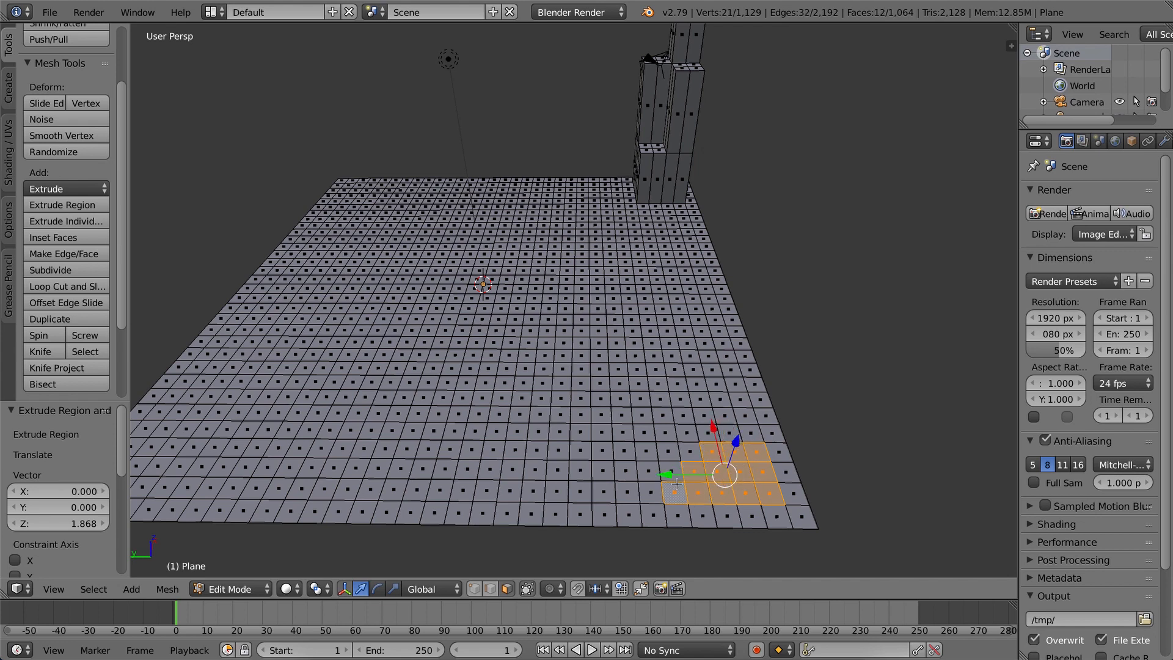
shift+right_click(672, 470)
shift+right_click(695, 452)
shift+right_click(708, 432)
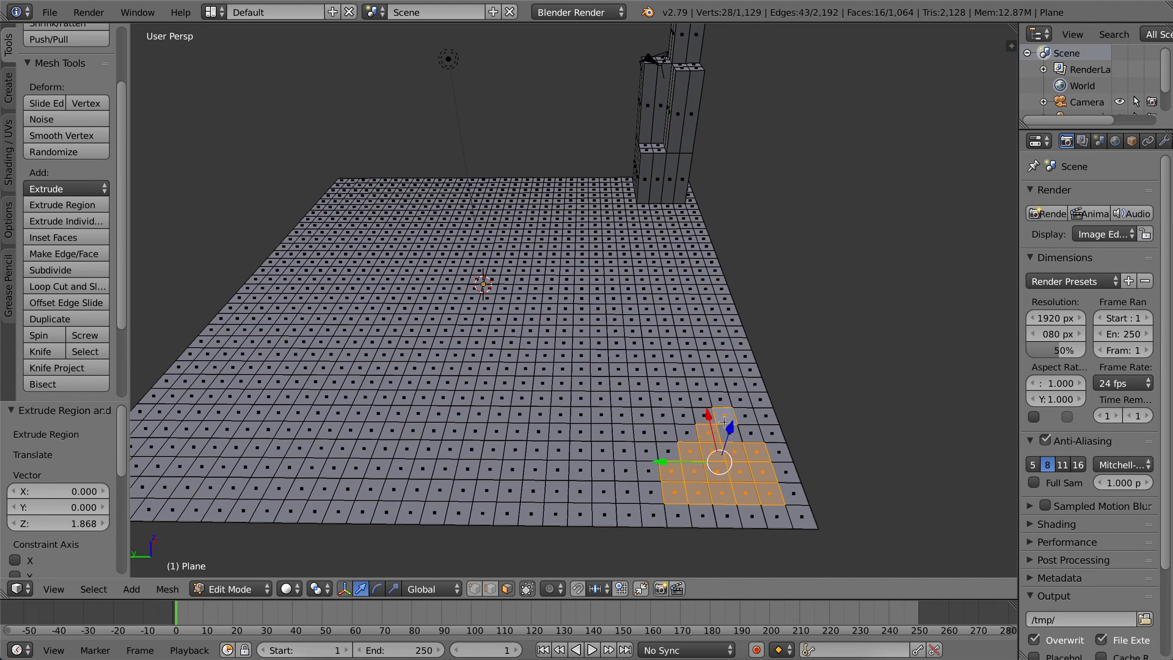
shift+right_click(726, 416)
shift+right_click(744, 415)
shift+right_click(728, 432)
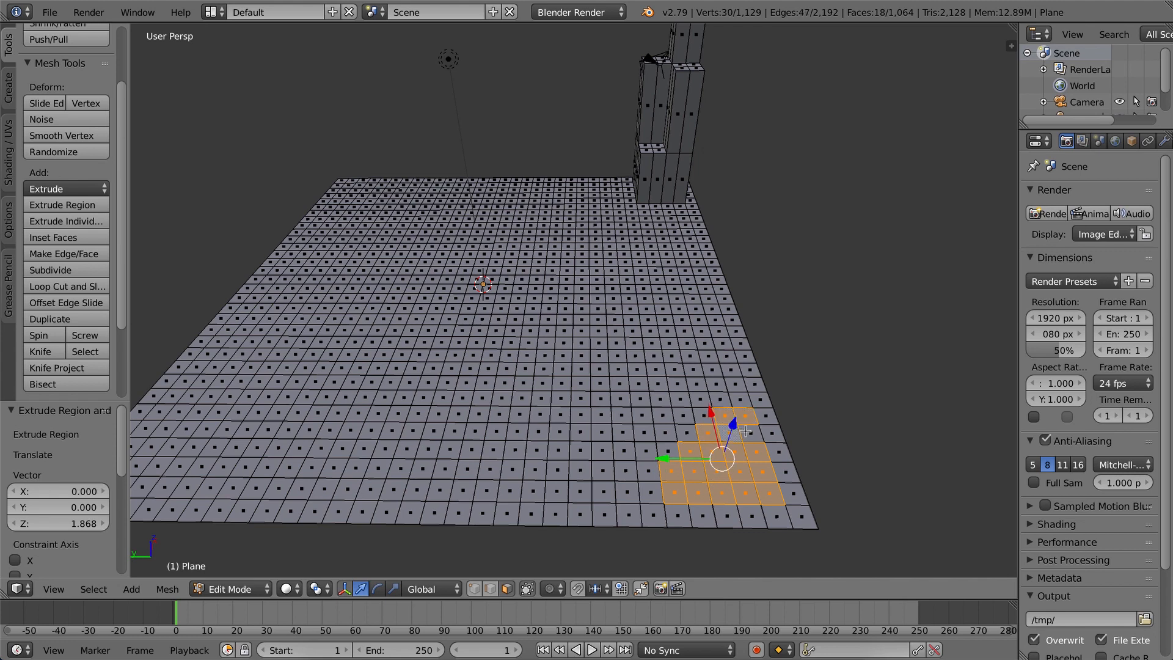
shift+right_click(750, 435)
key(e)
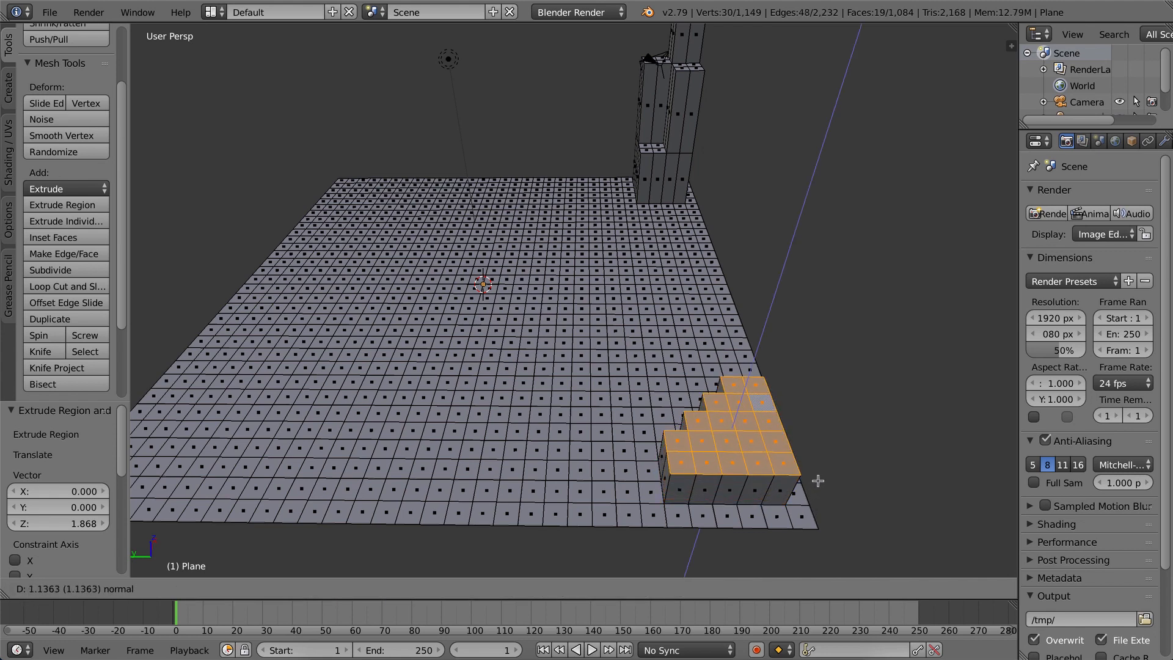
click(819, 465)
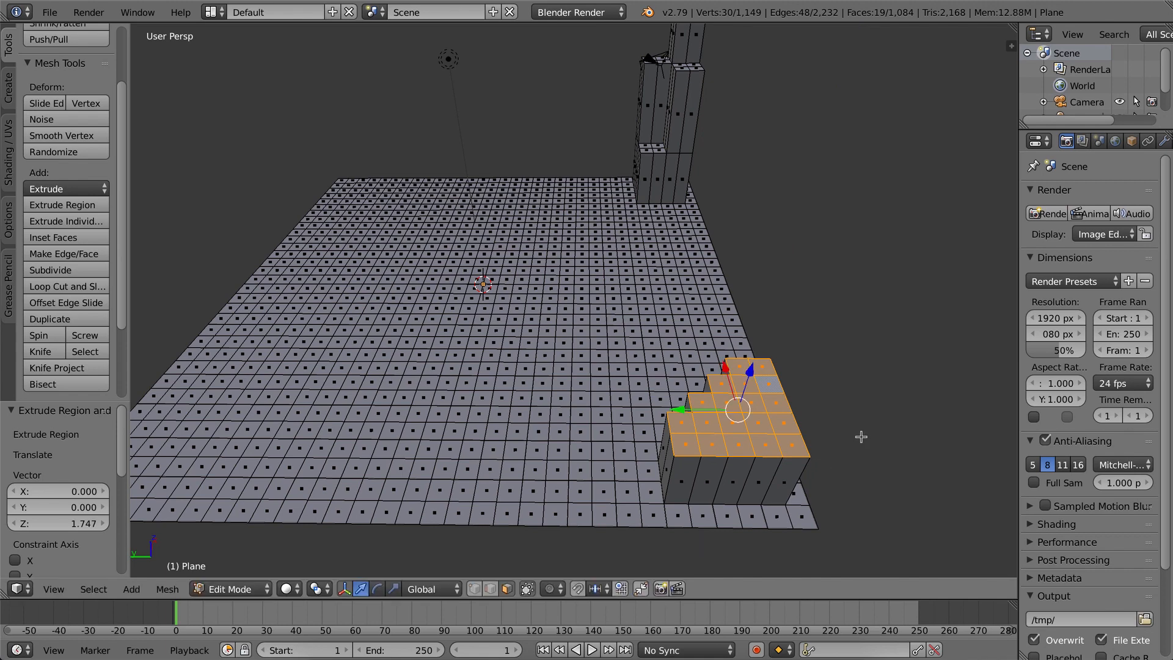
Inset the stepped building's top faces by 0.01 and extrude them upward by about 1.86 units as a second storey.
key(i)
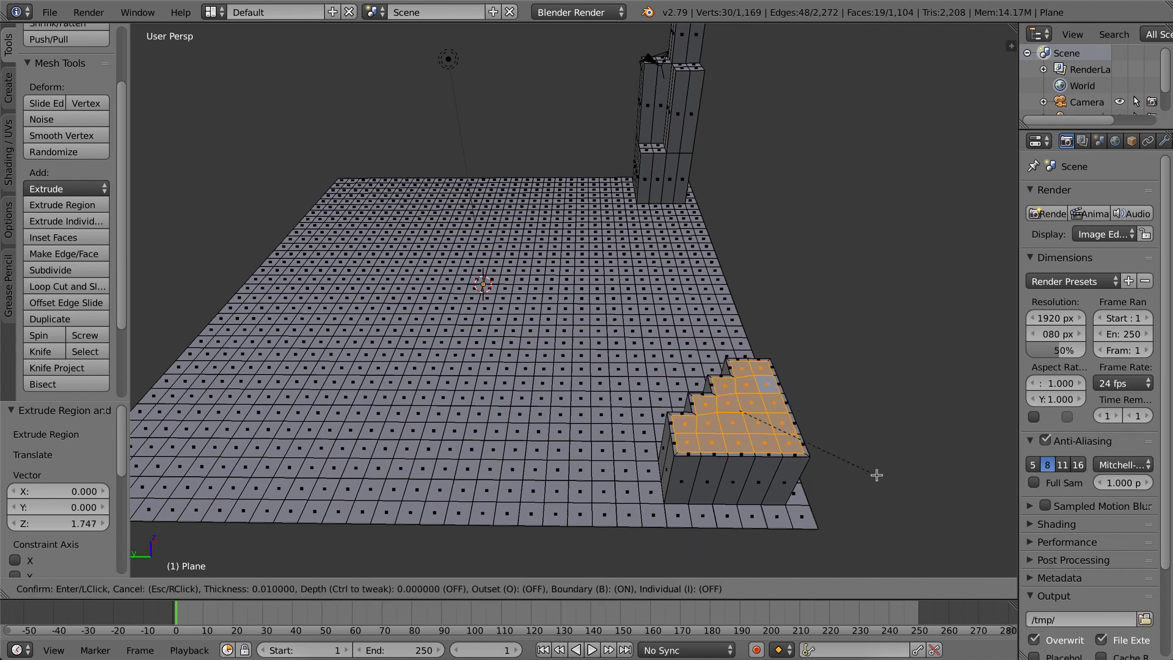
click(877, 475)
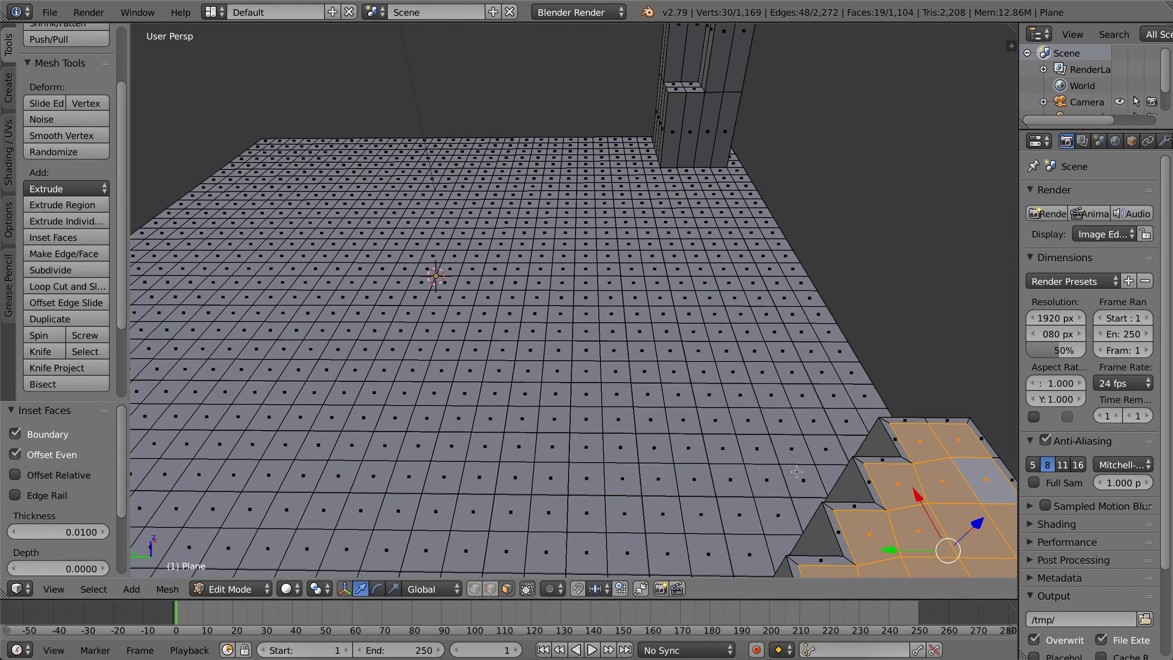
key(e)
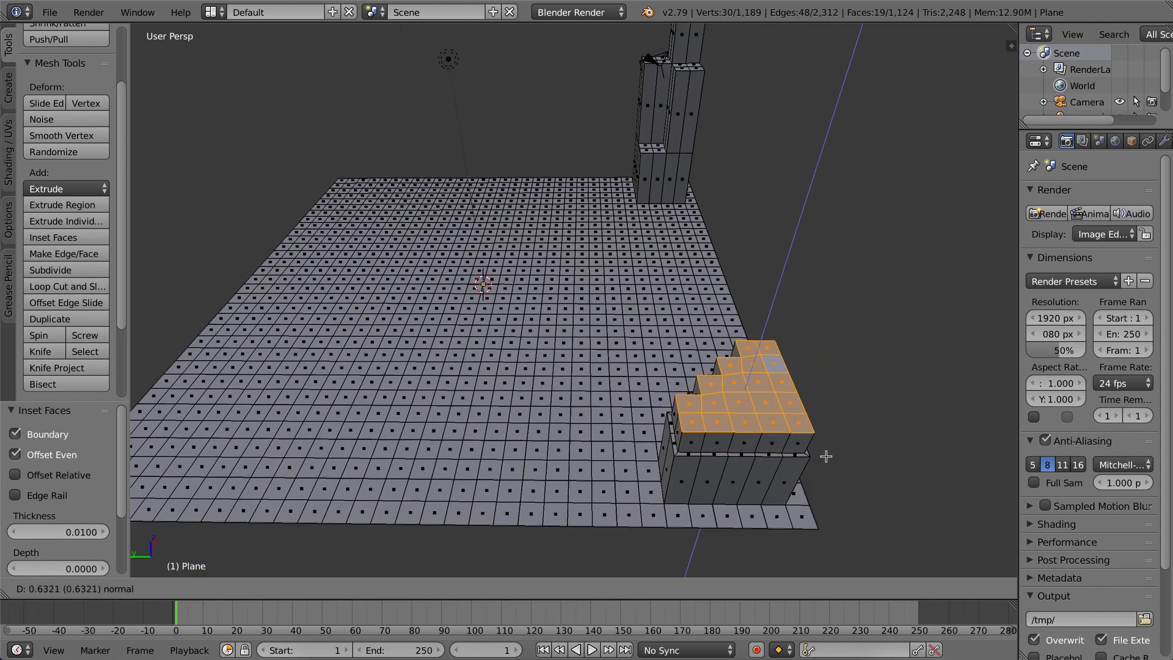
click(829, 414)
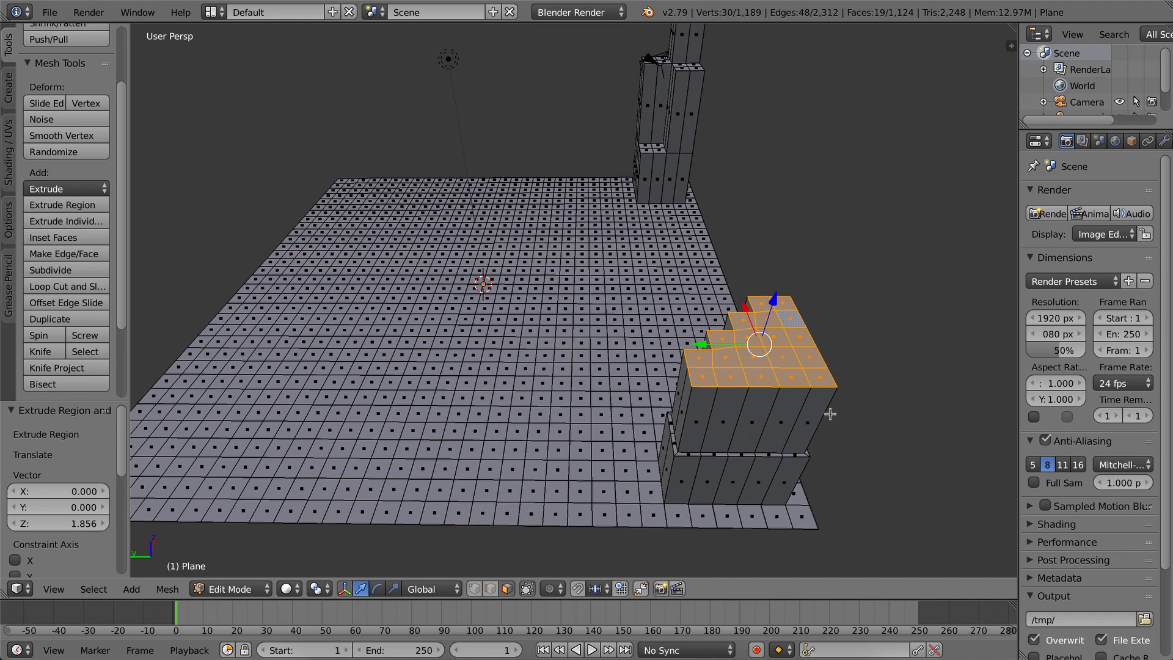
Inset the second storey's top faces by 0.01 and extrude a third storey about 1.54 units high.
key(i)
click(877, 453)
key(e)
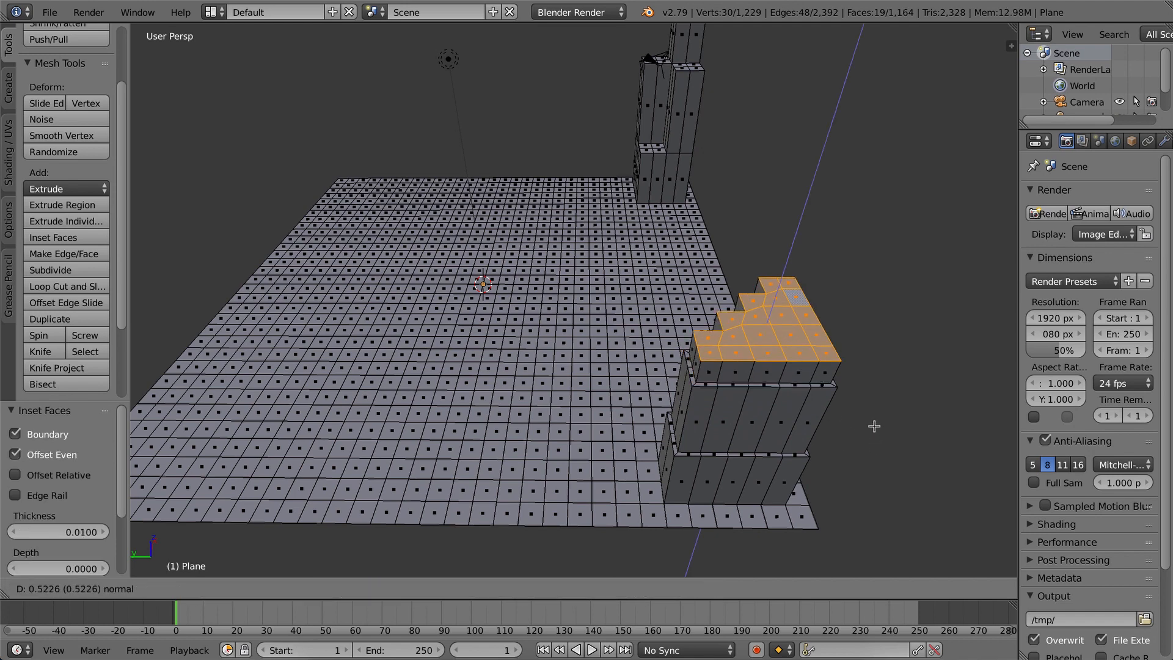
click(875, 378)
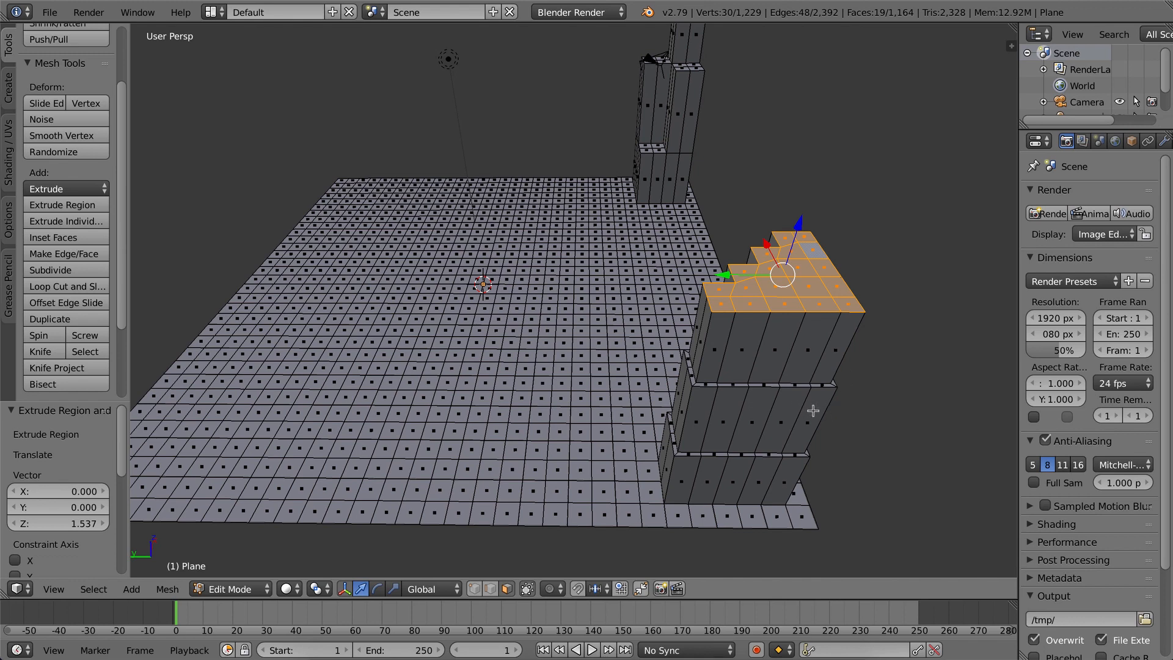
Inset the third storey's top faces by 0.01 and extrude a fourth storey about 1.26 units high.
key(i)
click(852, 354)
key(e)
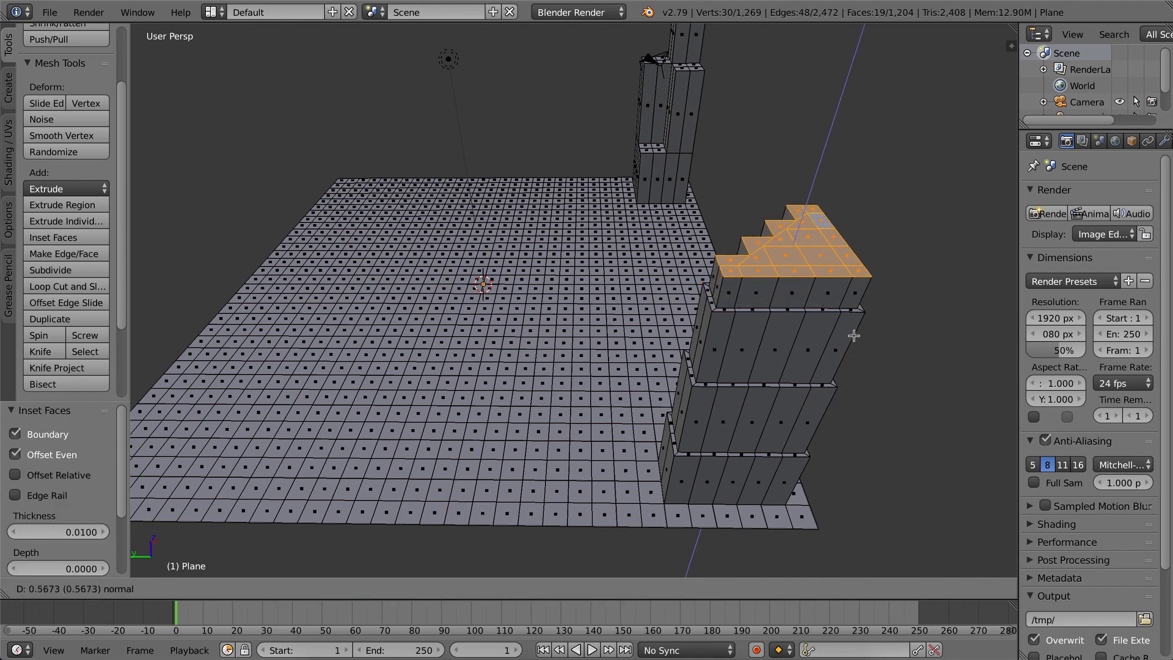
click(843, 308)
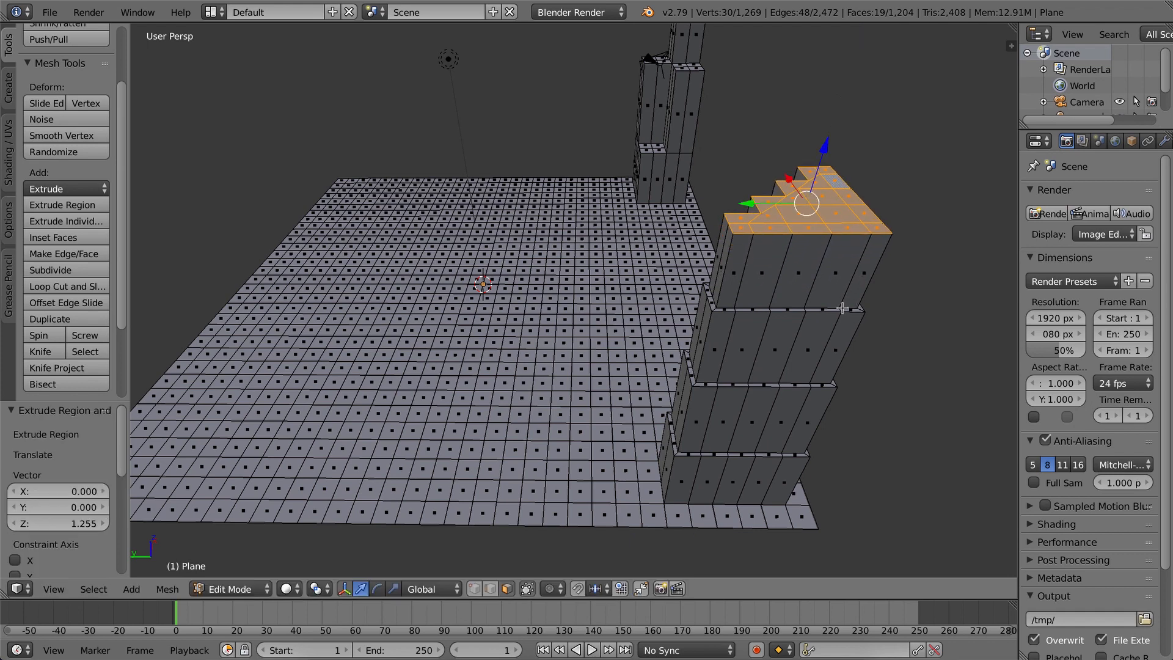
Select three inner roof faces of the stepped building in an L shape and extrude them upward by about 1.33 units.
right_click(818, 204)
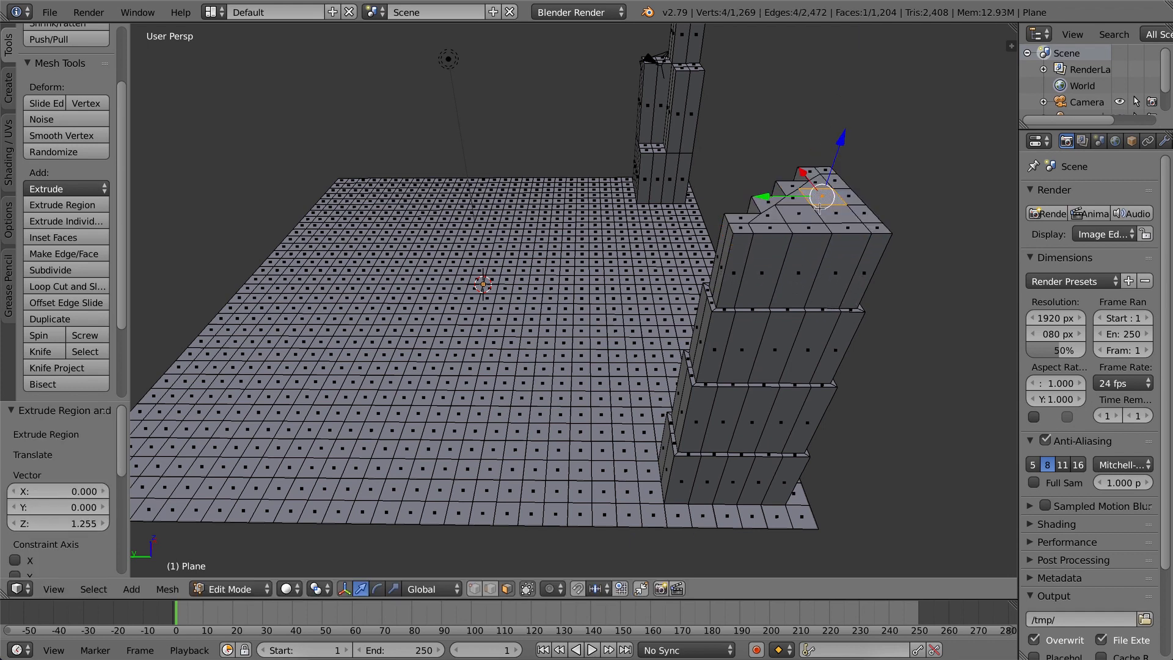
shift+right_click(817, 209)
shift+right_click(827, 212)
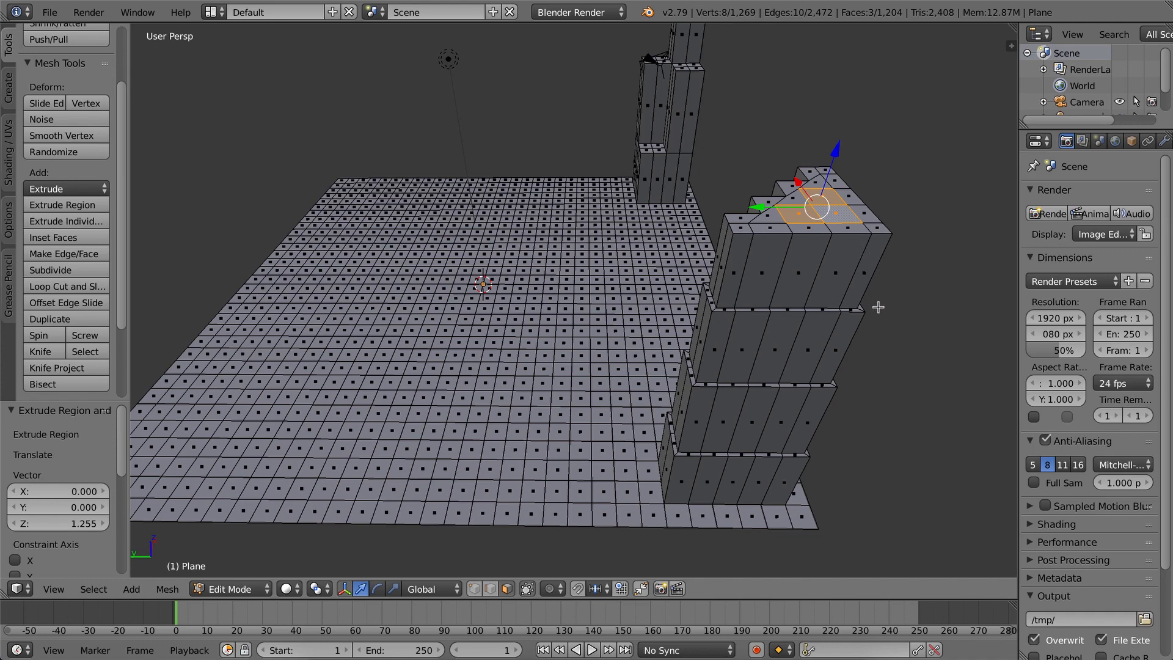
key(e)
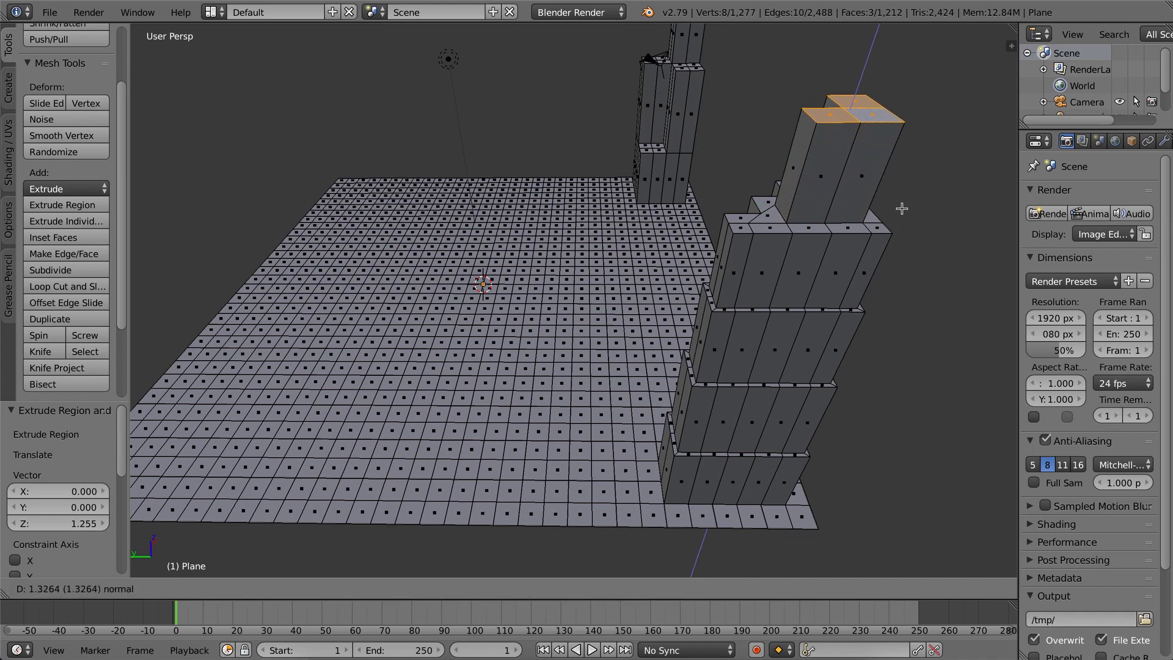
click(900, 206)
Select the corner face of the L-shaped rooftop block and examine the stepped building from several angles and distances.
right_click(884, 118)
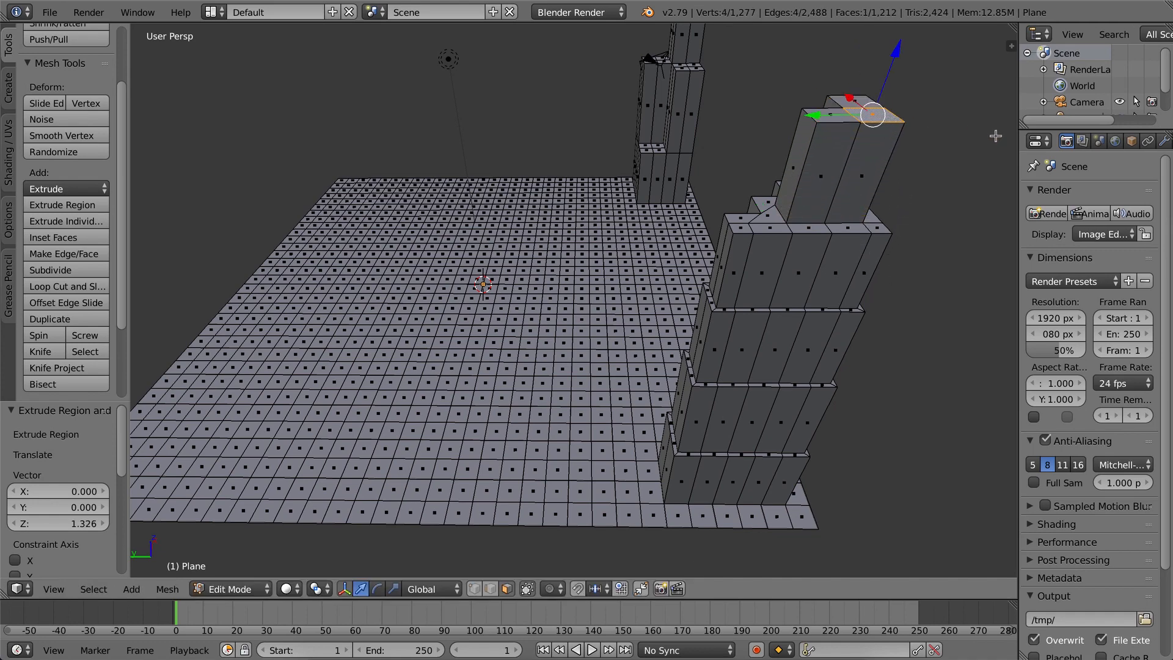
middle_drag(995, 136, 955, 149)
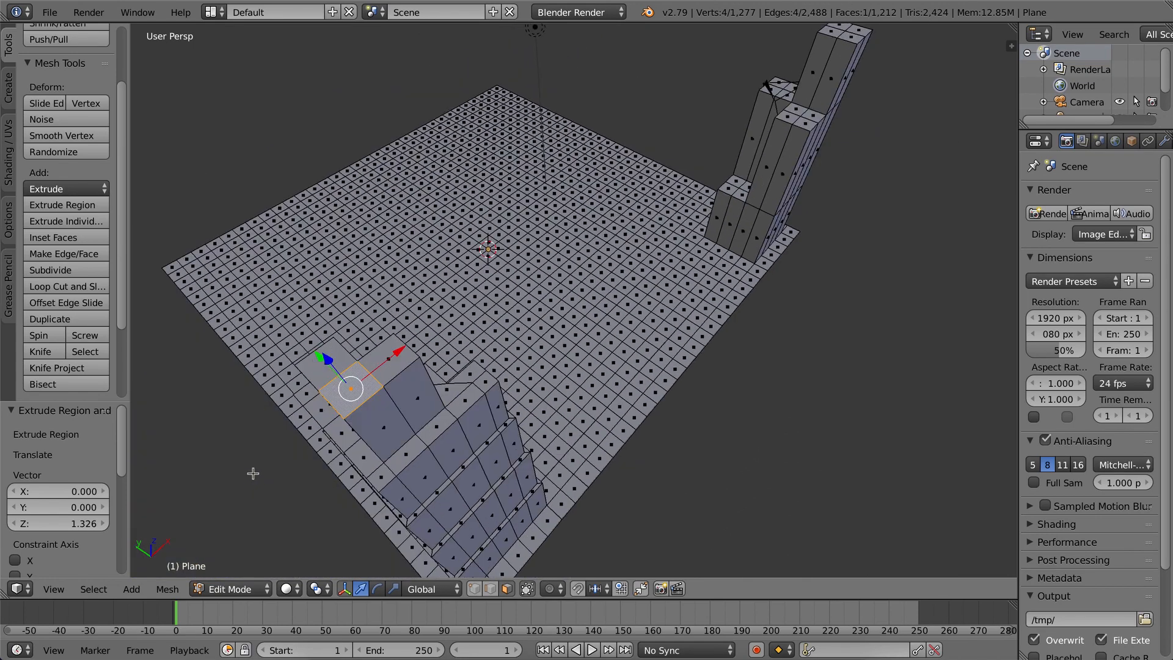
middle_drag(294, 453, 415, 410)
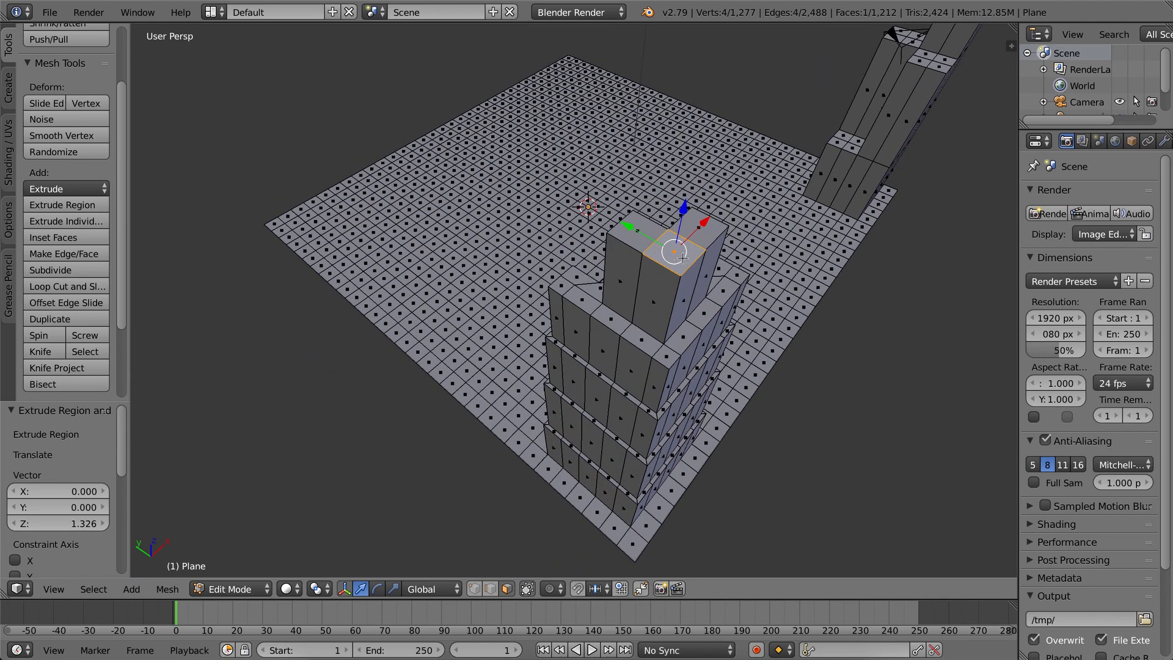
shift+scroll(683, 251, up, 2)
scroll(673, 319, up, 3)
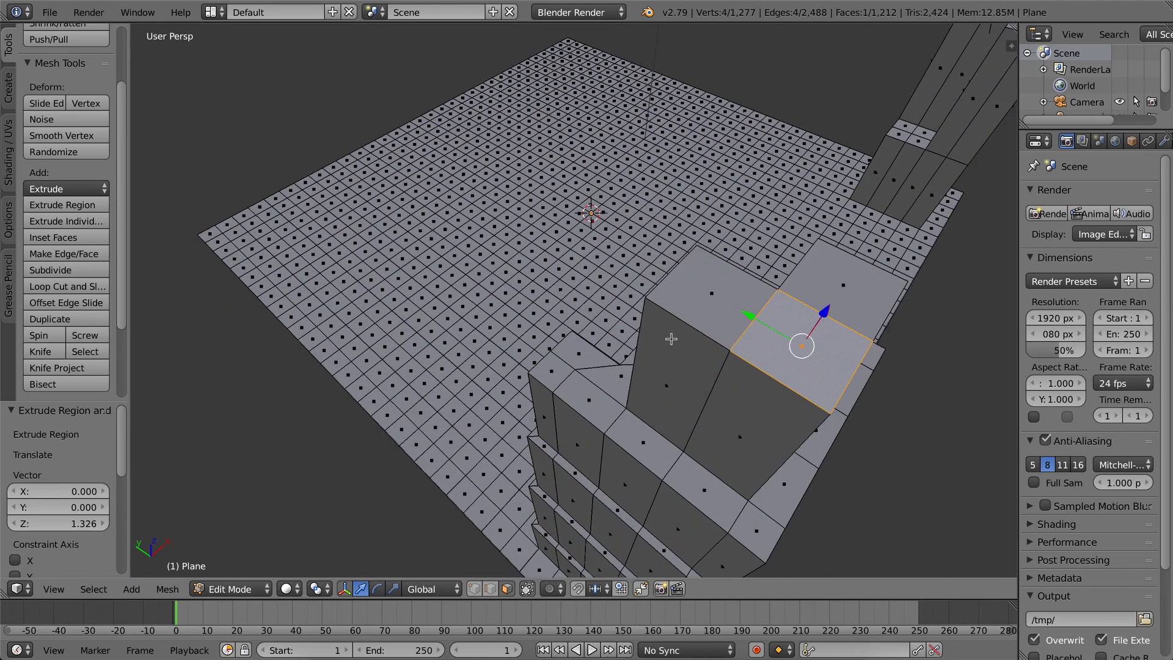
shift+middle_drag(728, 334, 687, 316)
shift+scroll(687, 316, down, 1)
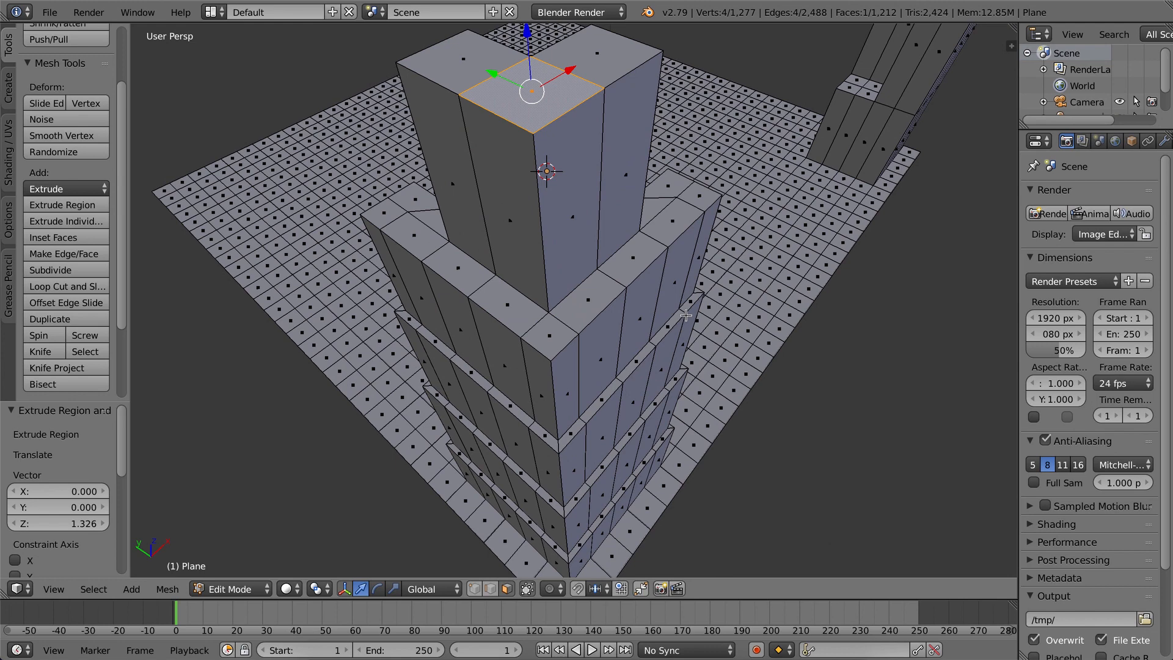
scroll(685, 315, down, 6)
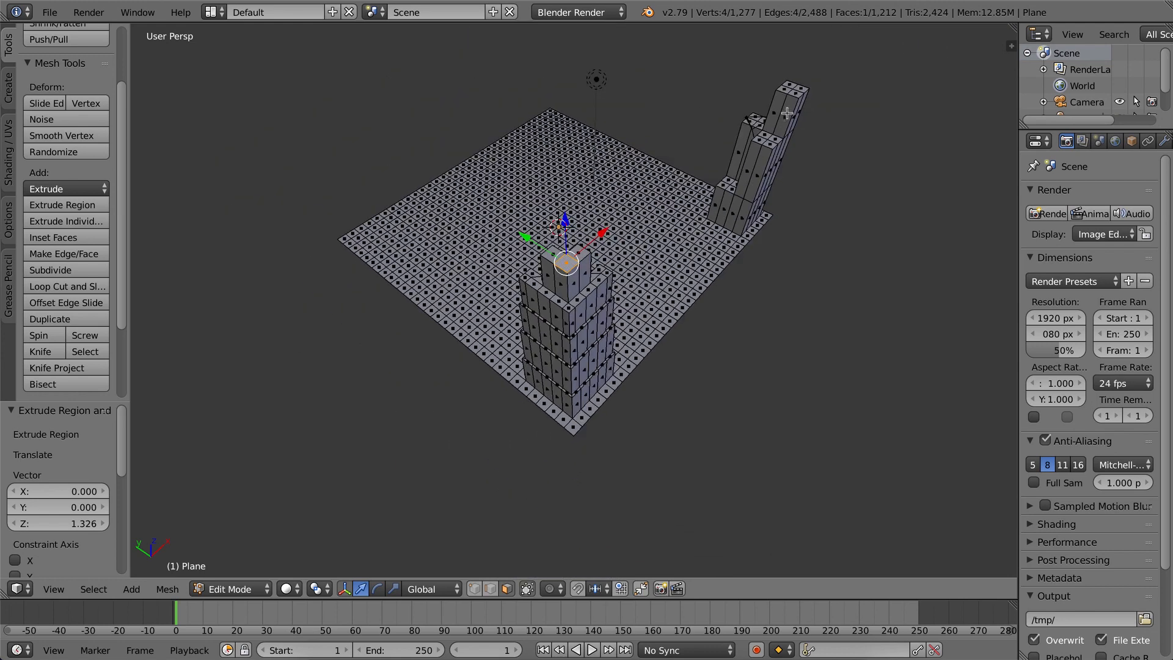
Select a corner face on top of the first building's tallest block and centre the view on it.
right_click(794, 94)
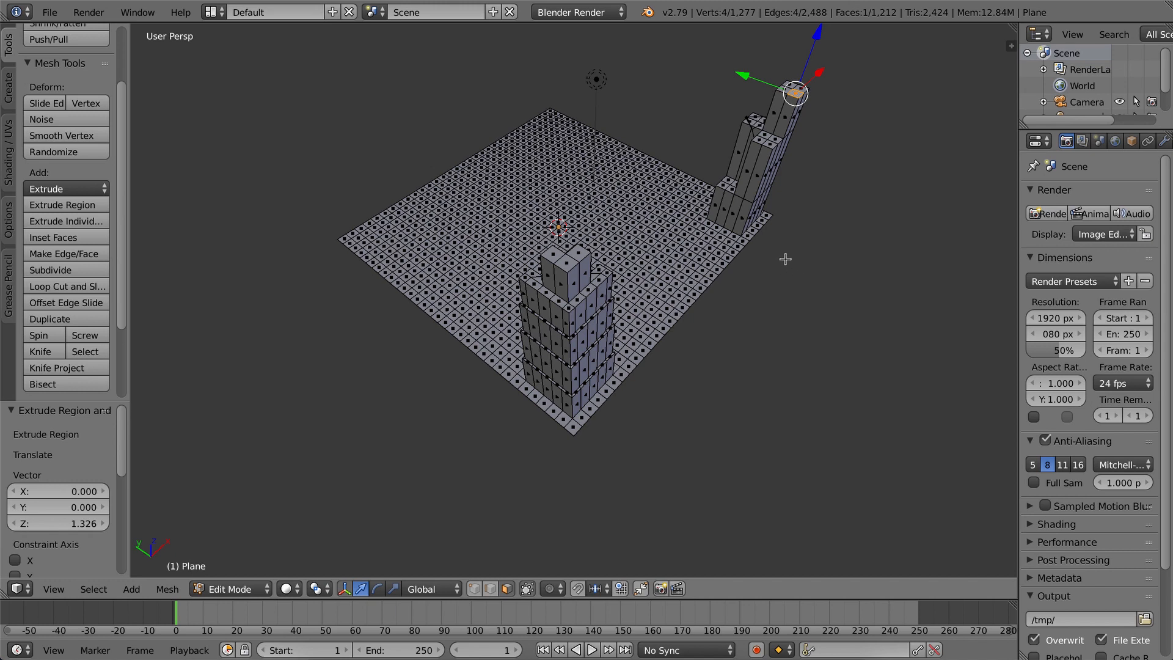
key(KP_Decimal)
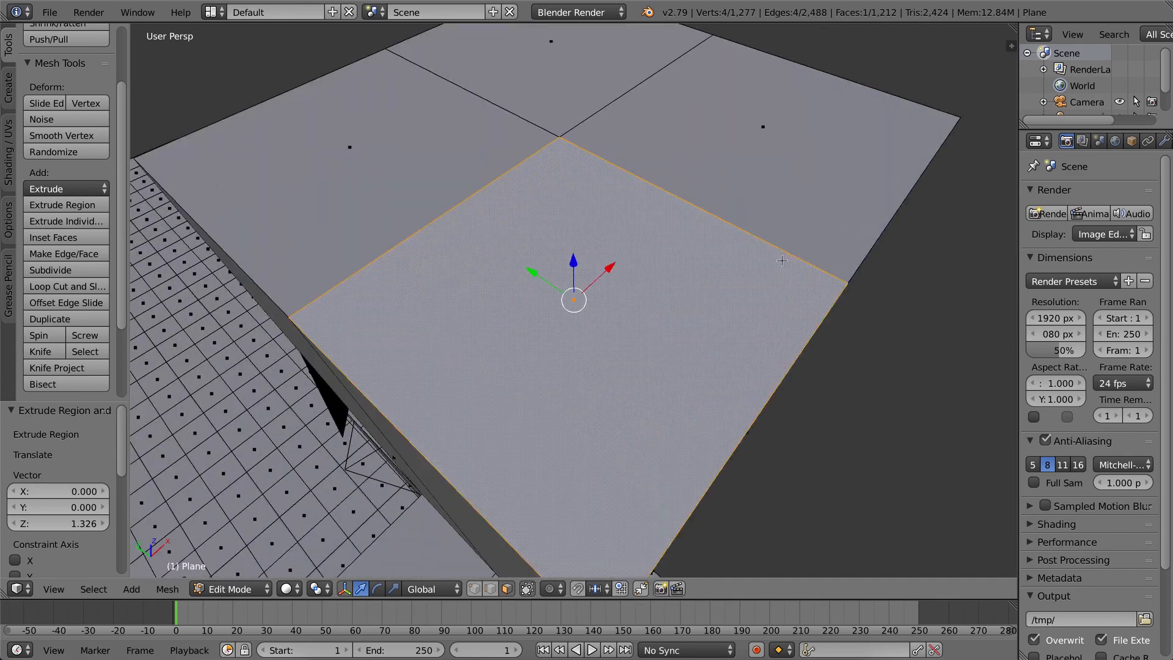
scroll(735, 235, down, 6)
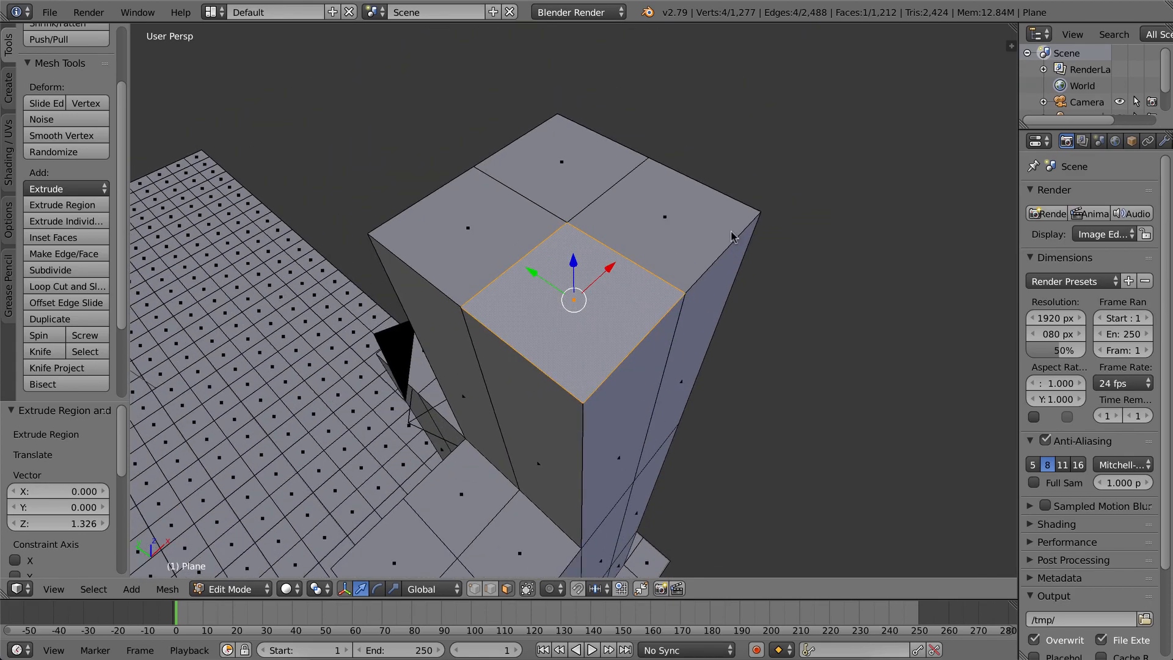
Select a face beside the plane's empty far corner and centre the view on it.
middle_drag(650, 317, 584, 310)
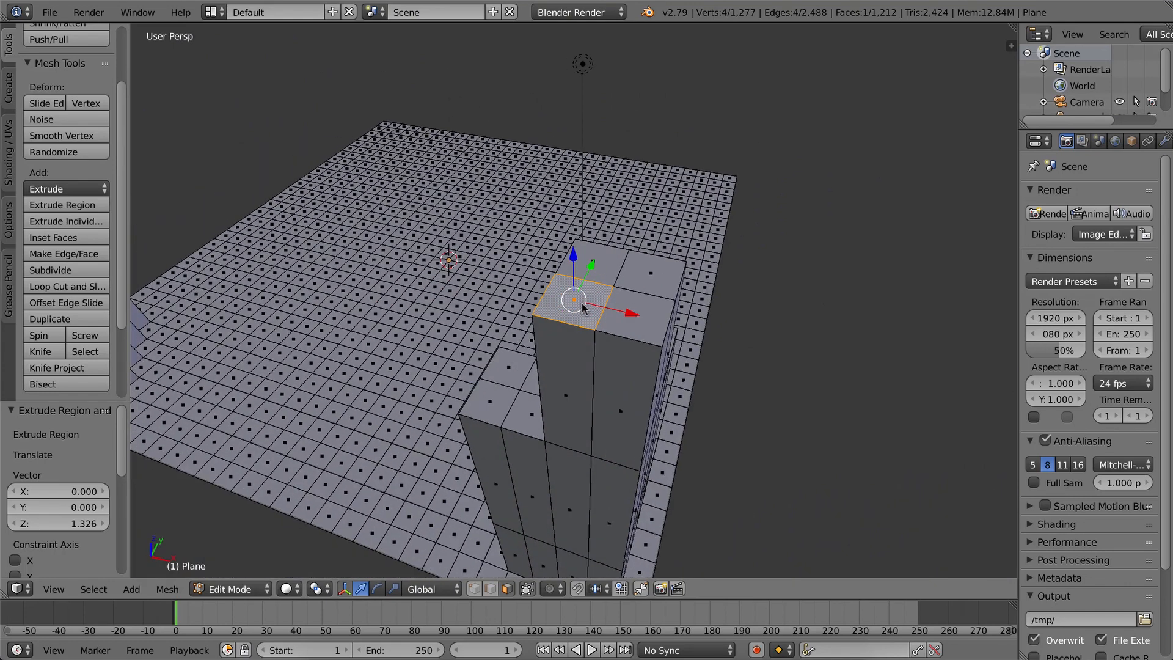
right_click(394, 125)
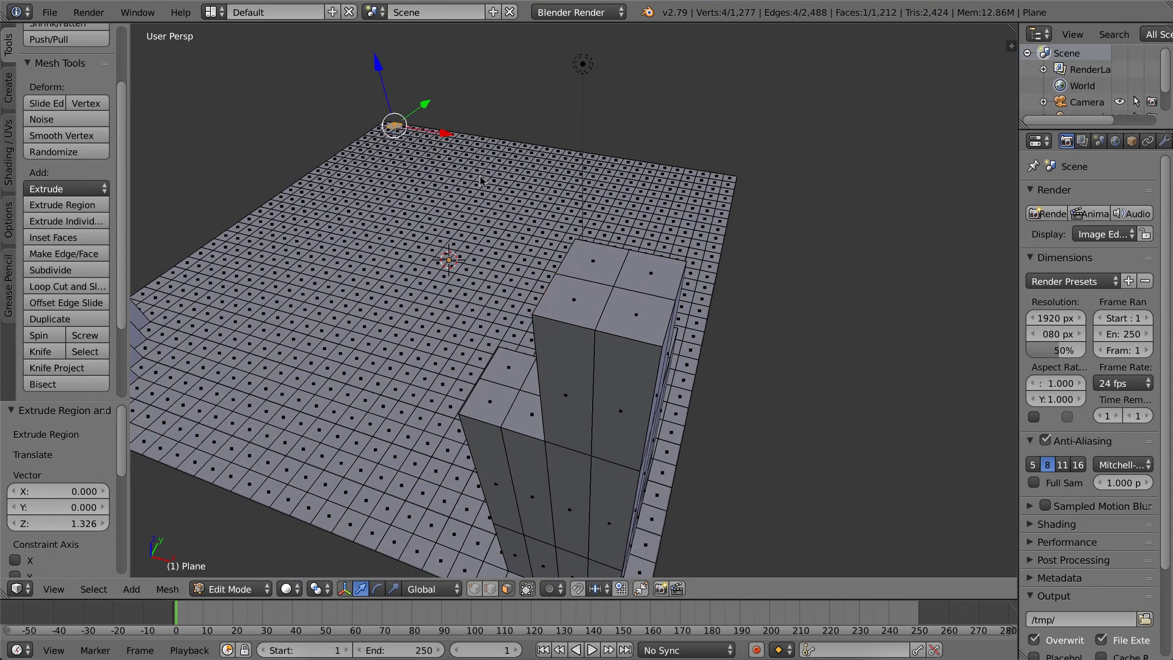
key(KP_Decimal)
scroll(526, 232, down, 8)
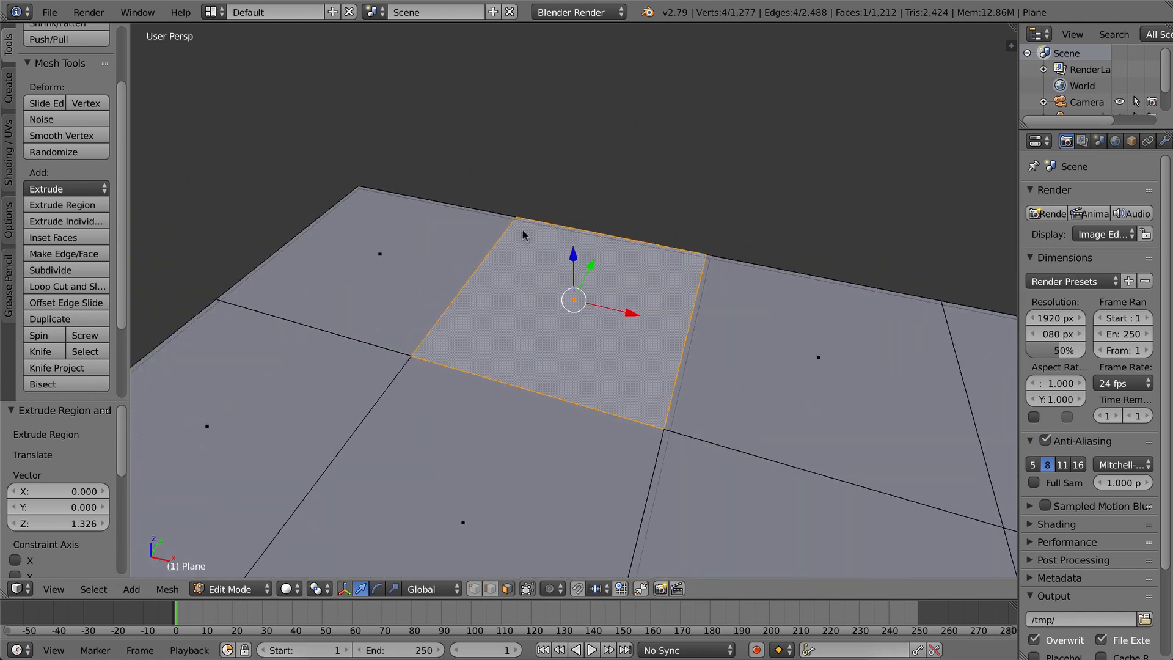
middle_drag(617, 308, 495, 273)
scroll(533, 223, down, 3)
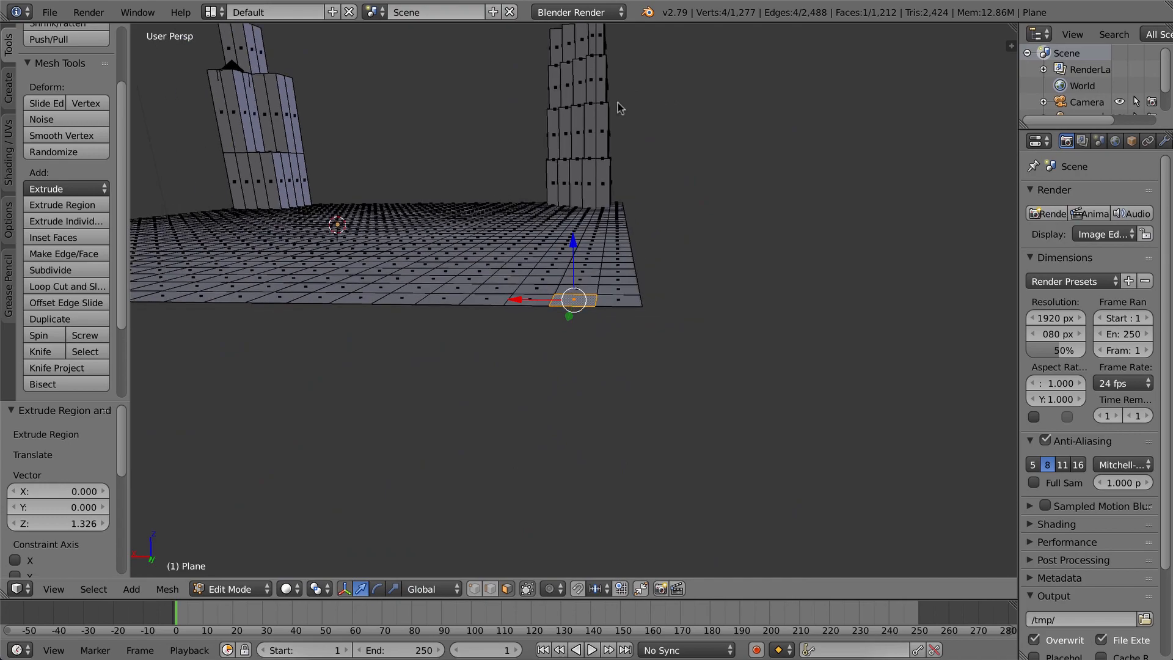
Select the corner face on top of the tower's L-shaped rooftop block and inset it by about 0.014.
shift+middle_drag(635, 95, 627, 234)
middle_drag(647, 95, 547, 139)
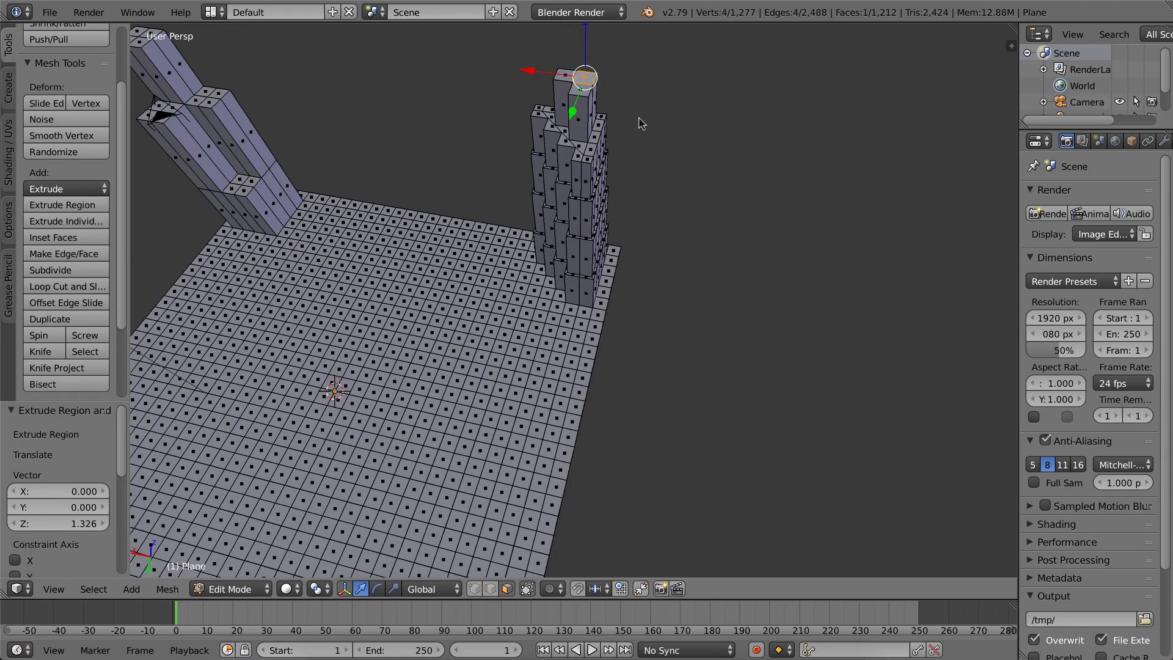
key(KP_Decimal)
middle_drag(605, 168, 667, 419)
key(i)
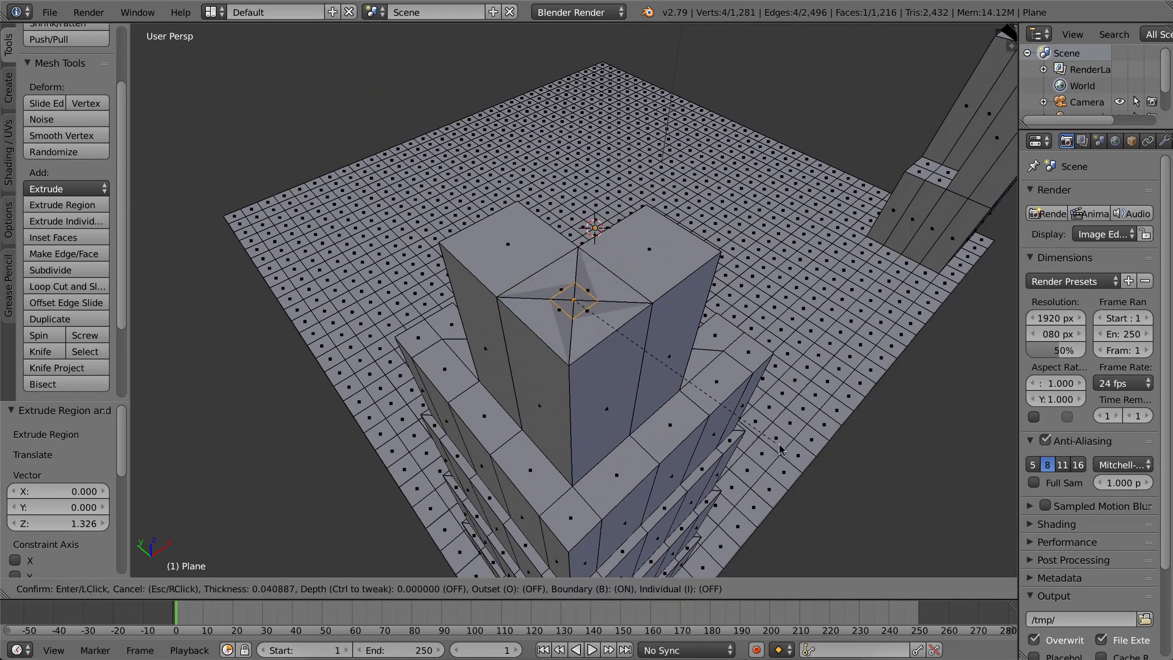
click(780, 450)
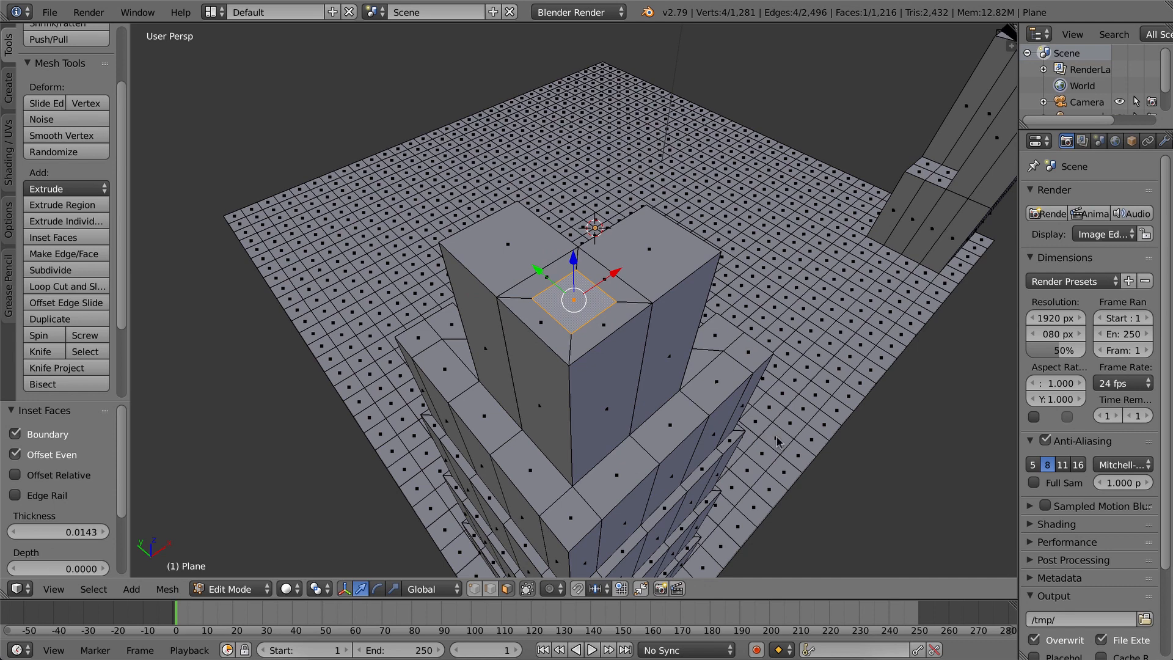
Extrude the inset face about 1.05 units upward and scale its top to about 0.06 to form a spire.
key(e)
click(771, 254)
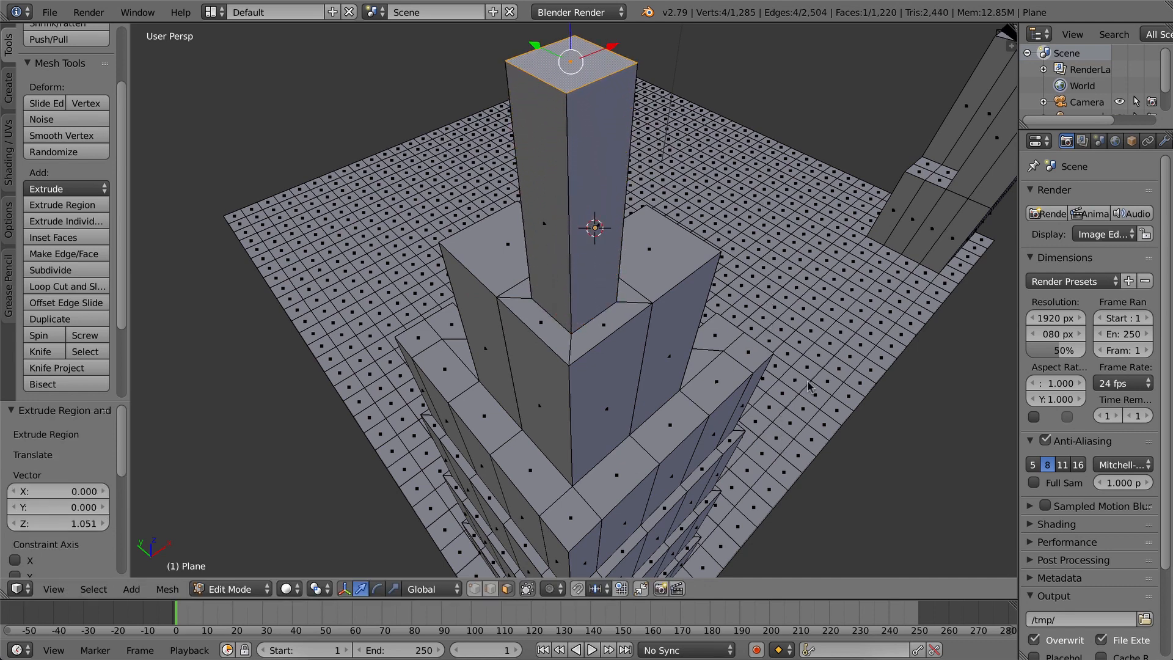
key(s)
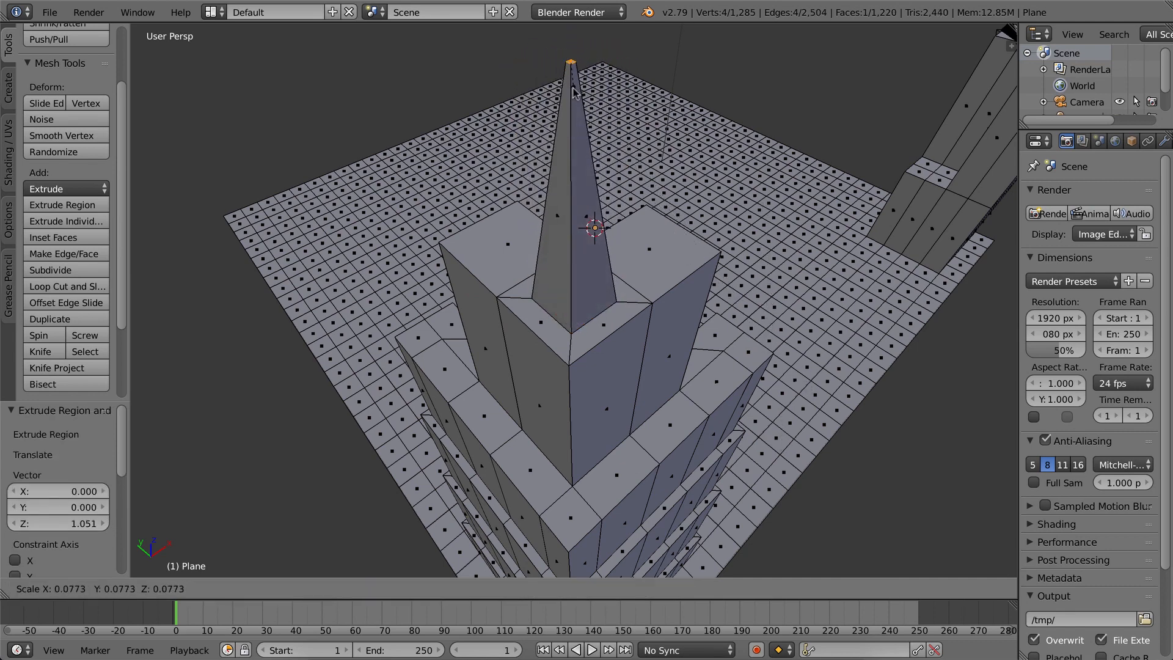
click(575, 114)
Select a block of nine by three ground faces, one row in from the plane's edge, beside the first building.
scroll(779, 316, down, 5)
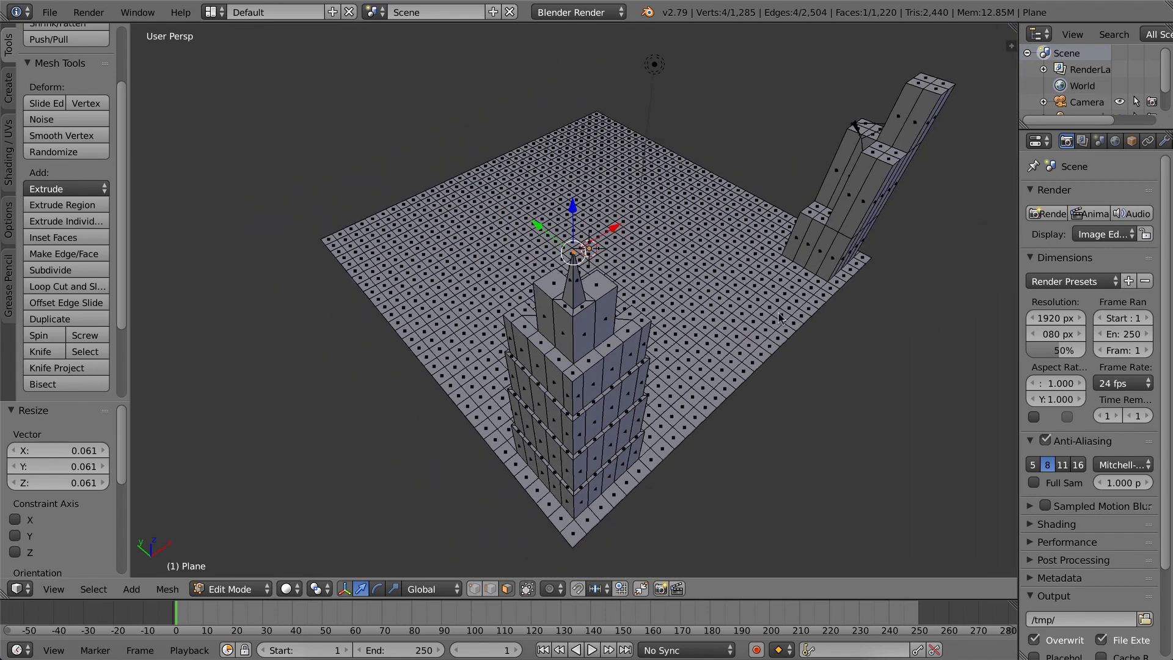
scroll(779, 317, down, 2)
middle_drag(778, 317, 627, 438)
scroll(658, 340, down, 2)
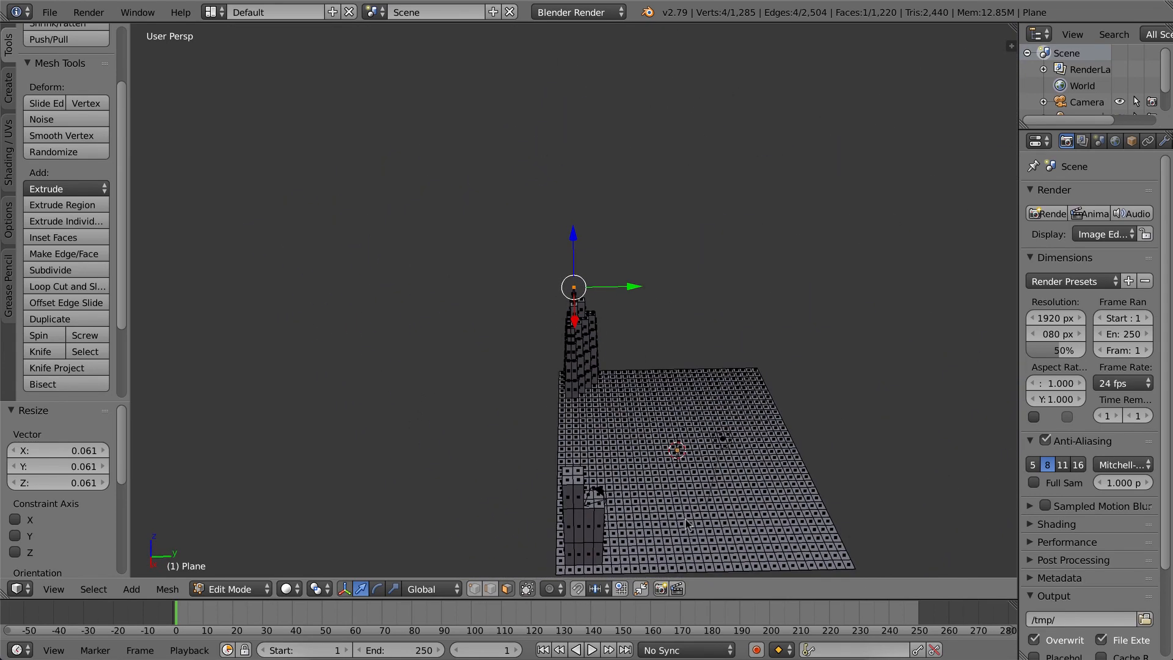
middle_drag(686, 523, 613, 423)
scroll(616, 427, up, 1)
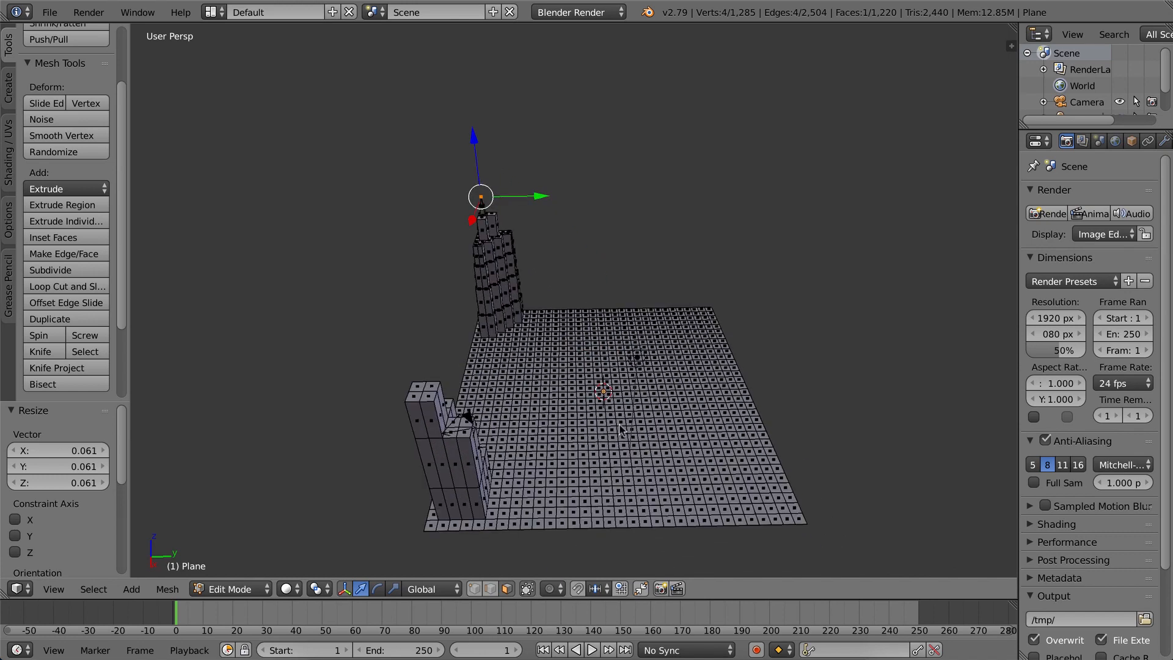
scroll(552, 518, up, 2)
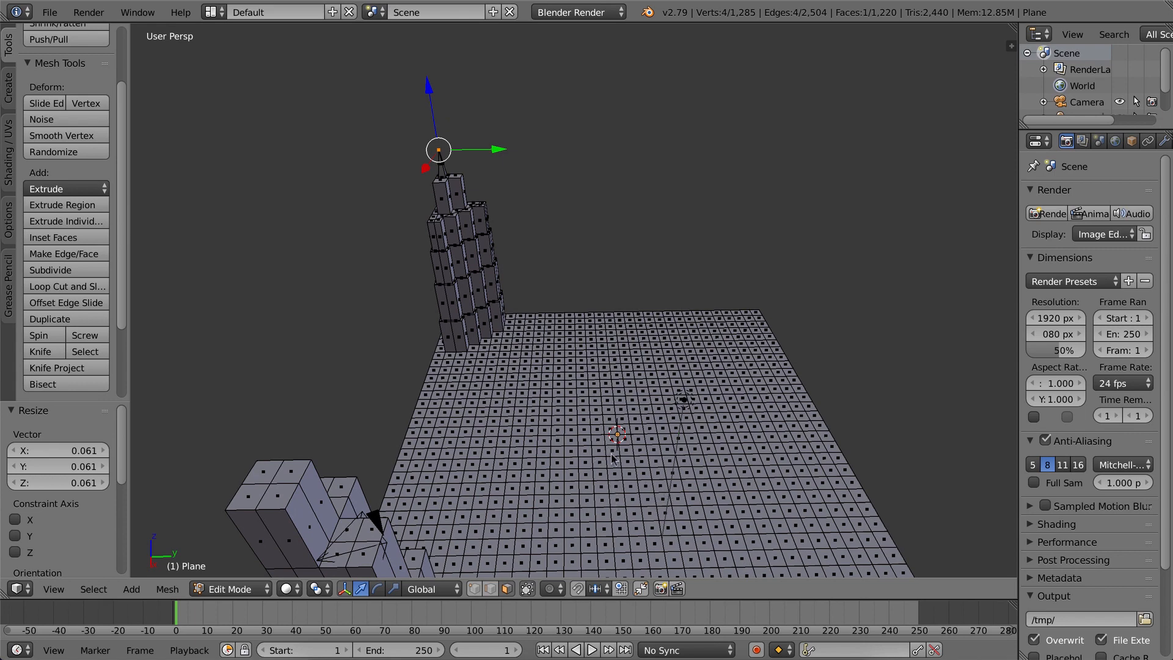
middle_drag(612, 457, 587, 376)
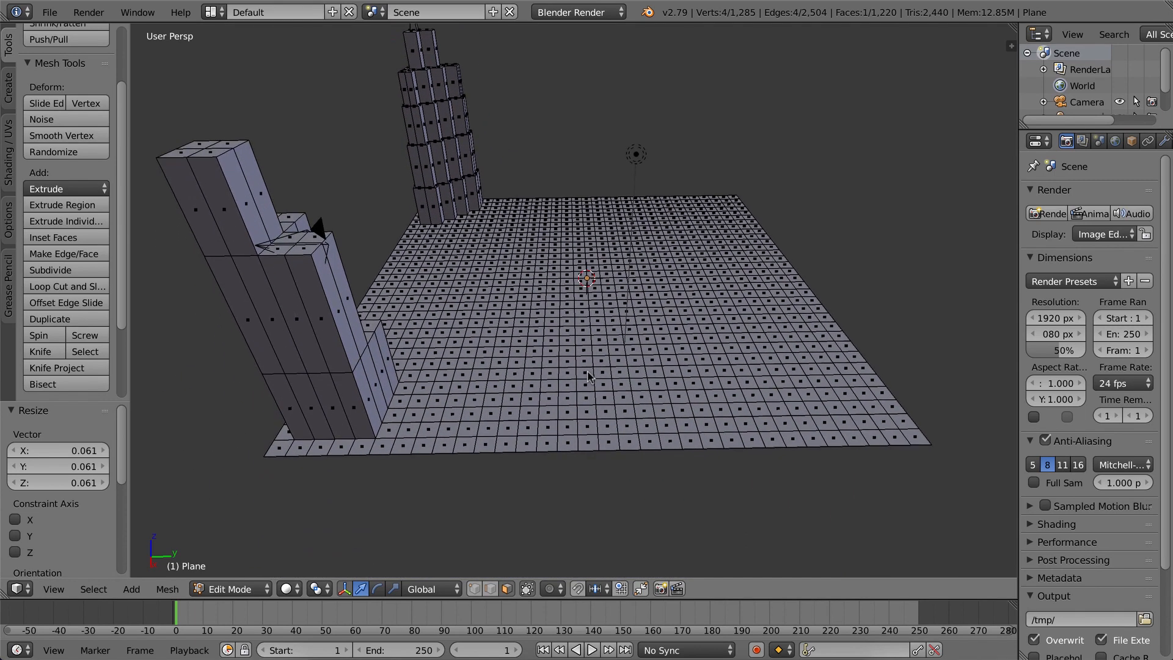
right_click(512, 427)
shift+right_click(526, 428)
shift+right_click(545, 429)
shift+right_click(567, 426)
shift+right_click(587, 427)
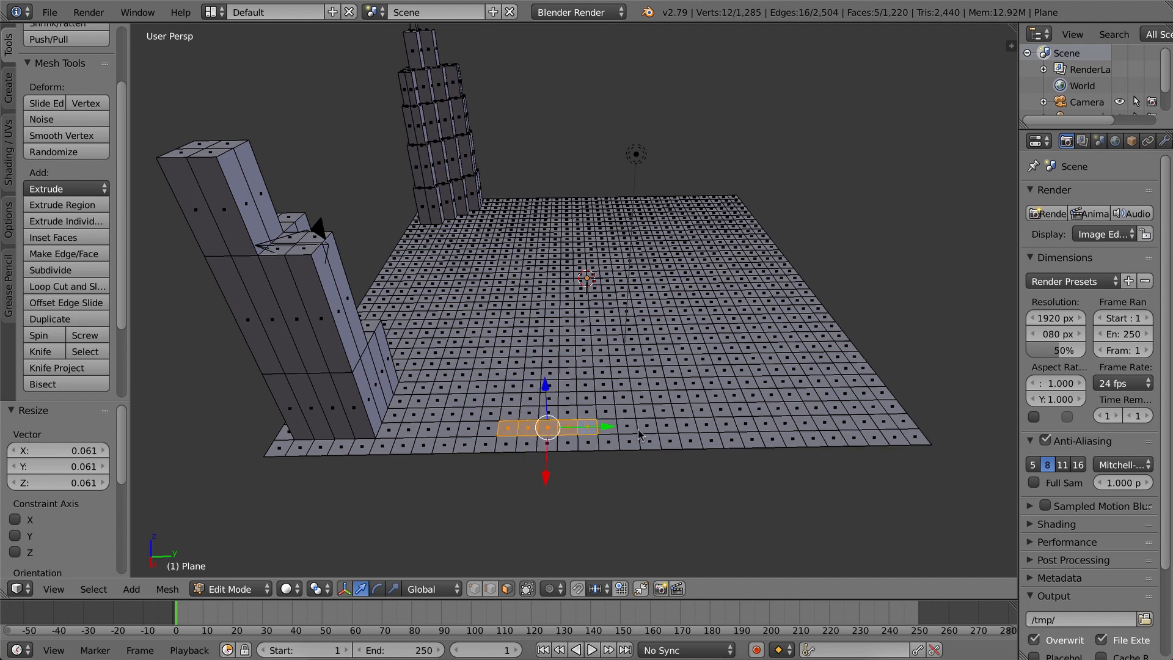
shift+right_click(627, 428)
shift+right_click(607, 428)
shift+right_click(647, 427)
shift+right_click(664, 426)
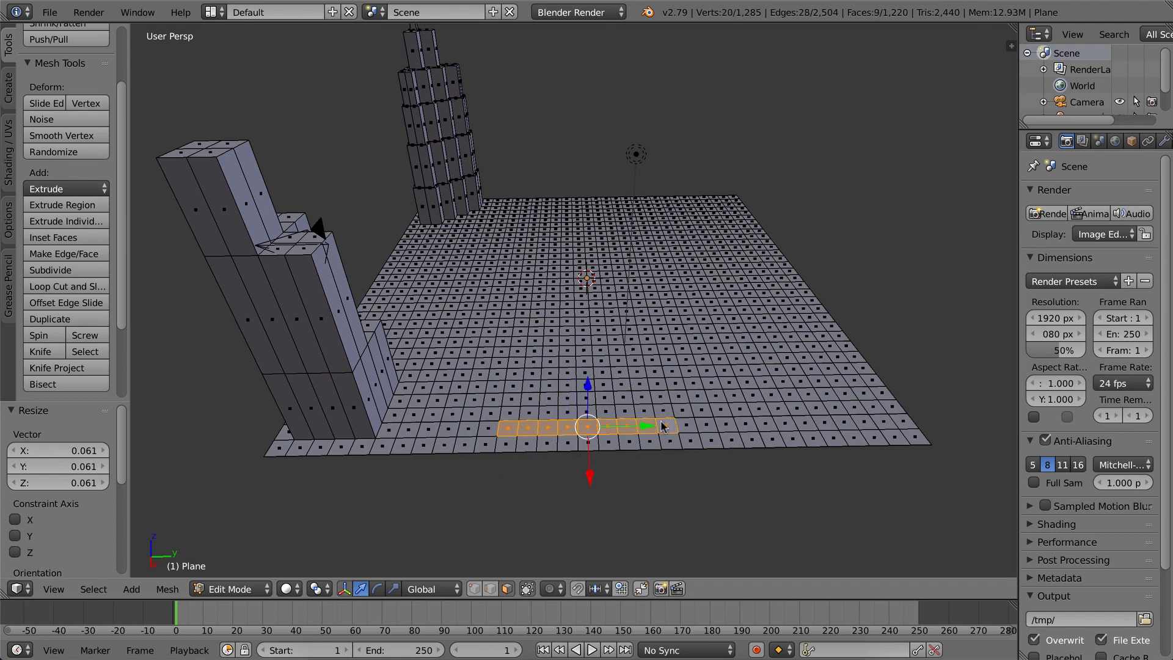
shift+right_click(666, 412)
shift+right_click(646, 411)
shift+right_click(626, 411)
shift+right_click(607, 411)
shift+right_click(587, 413)
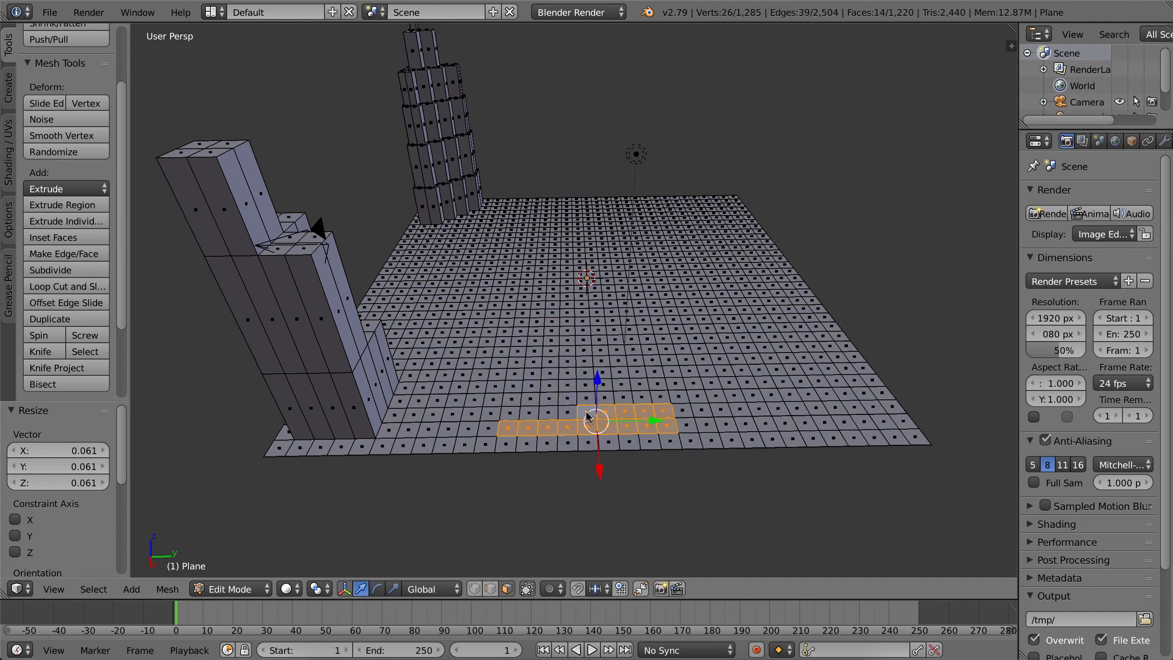
shift+right_click(567, 411)
shift+right_click(547, 412)
shift+right_click(527, 412)
shift+right_click(511, 411)
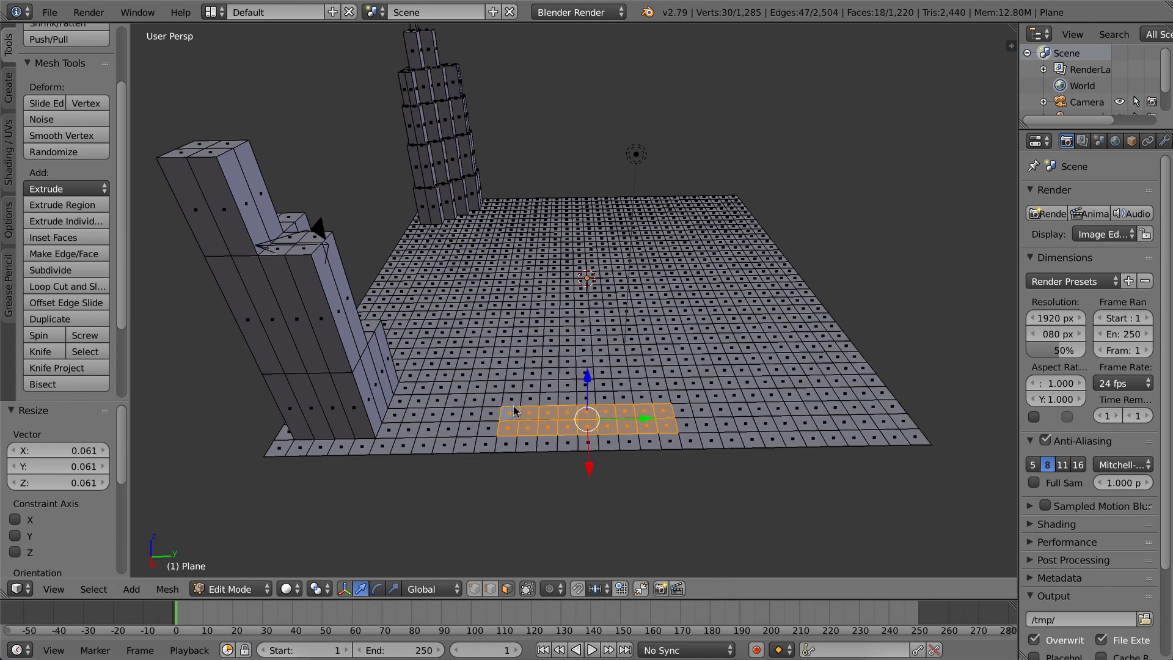
shift+right_click(512, 400)
shift+right_click(529, 399)
shift+right_click(564, 398)
shift+right_click(548, 400)
shift+right_click(602, 400)
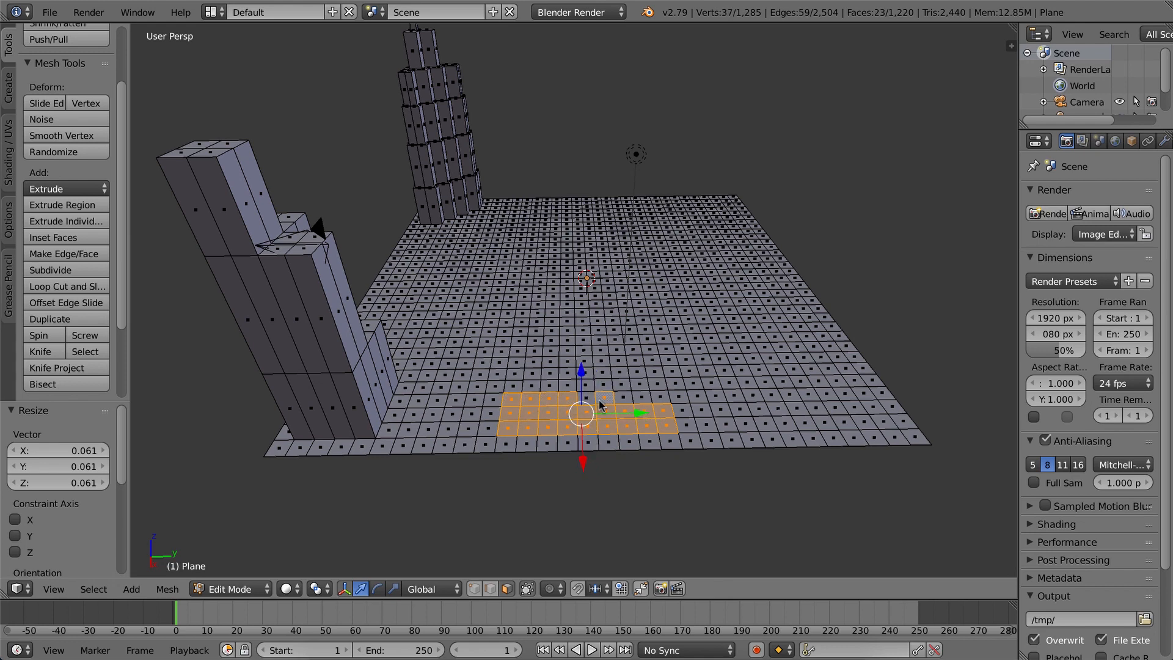
shift+right_click(587, 400)
shift+right_click(623, 398)
shift+right_click(642, 398)
shift+right_click(663, 398)
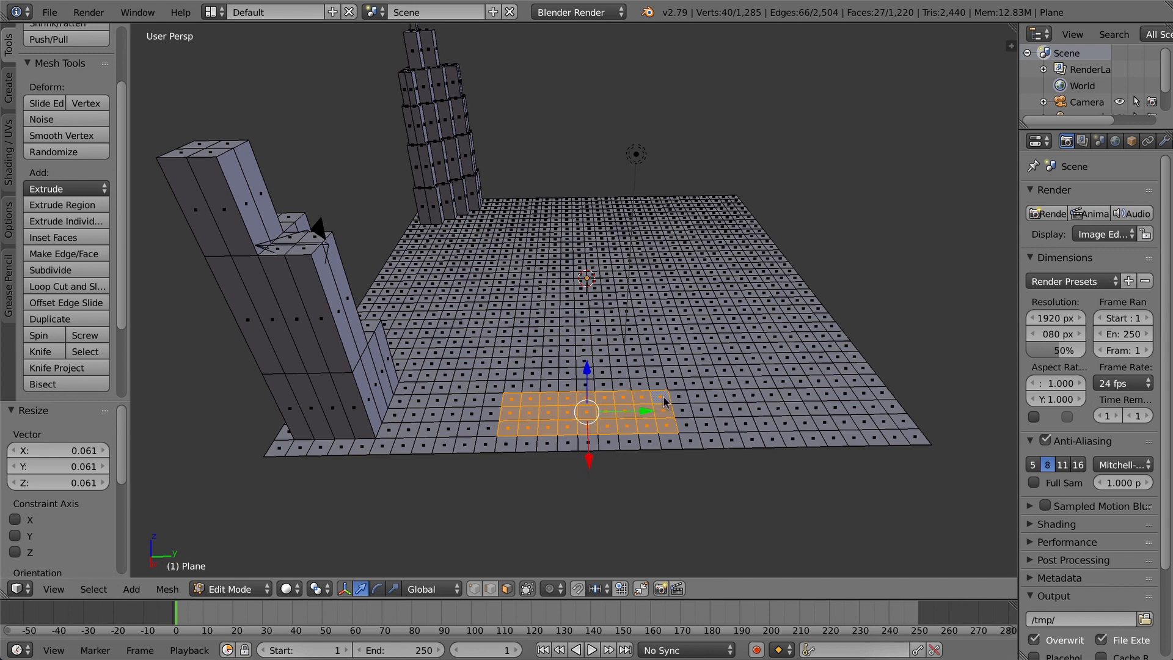
Extrude the nine-by-three block about 0.96 units upward and scale its top to about 0.8 for sloping walls.
key(e)
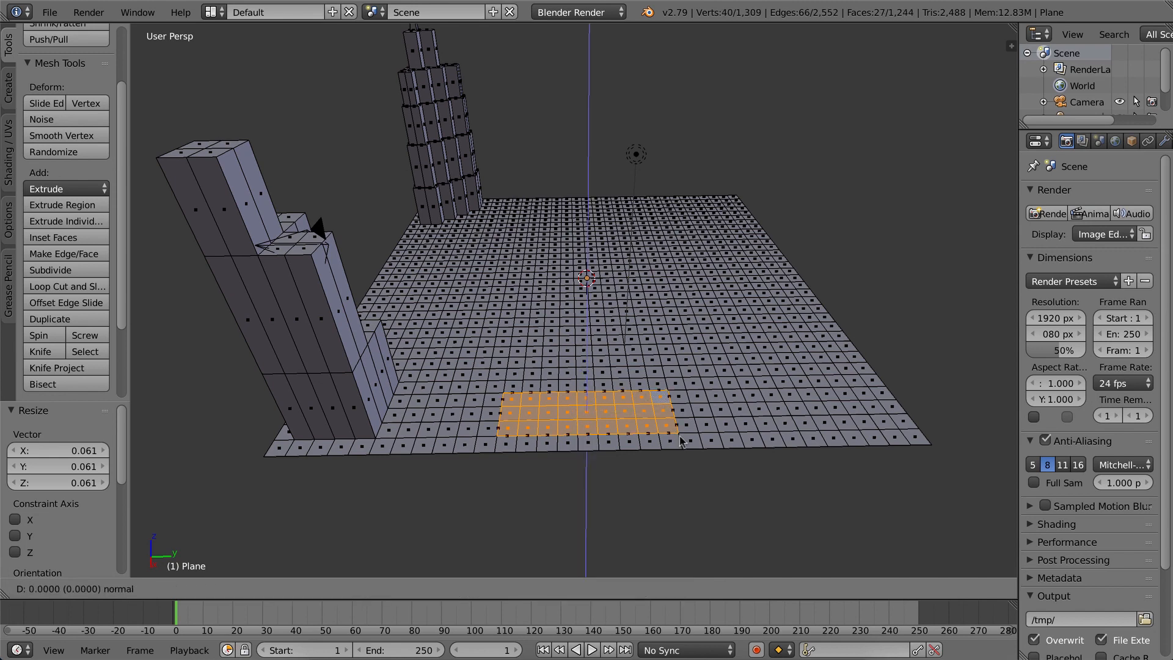
click(697, 430)
key(s)
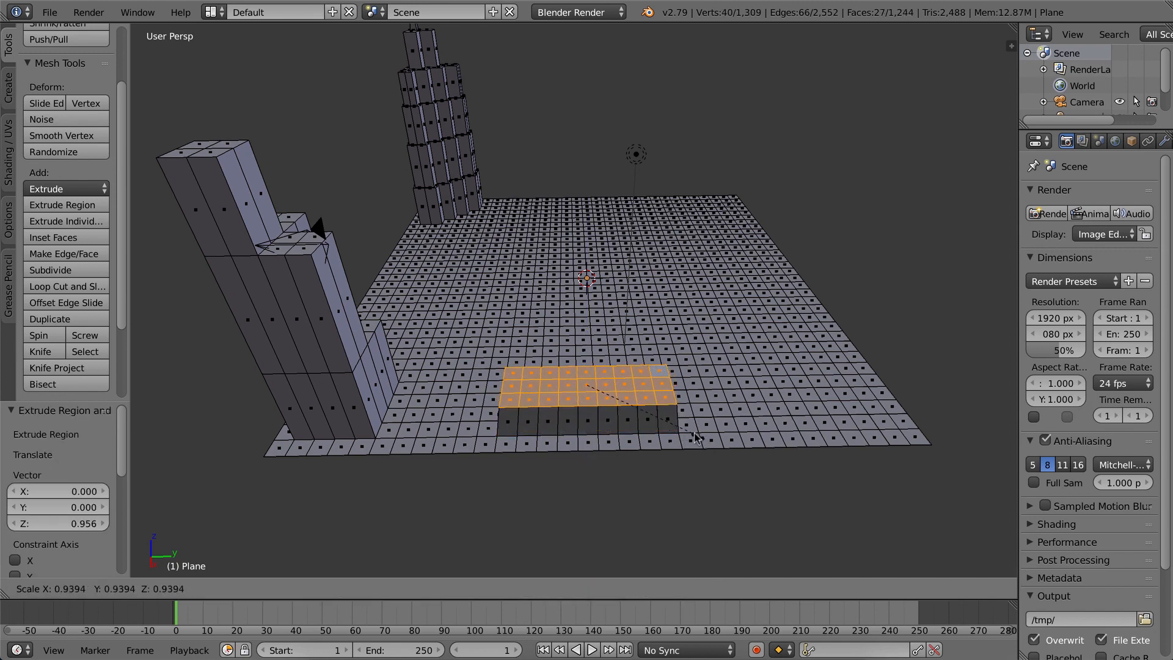
click(684, 430)
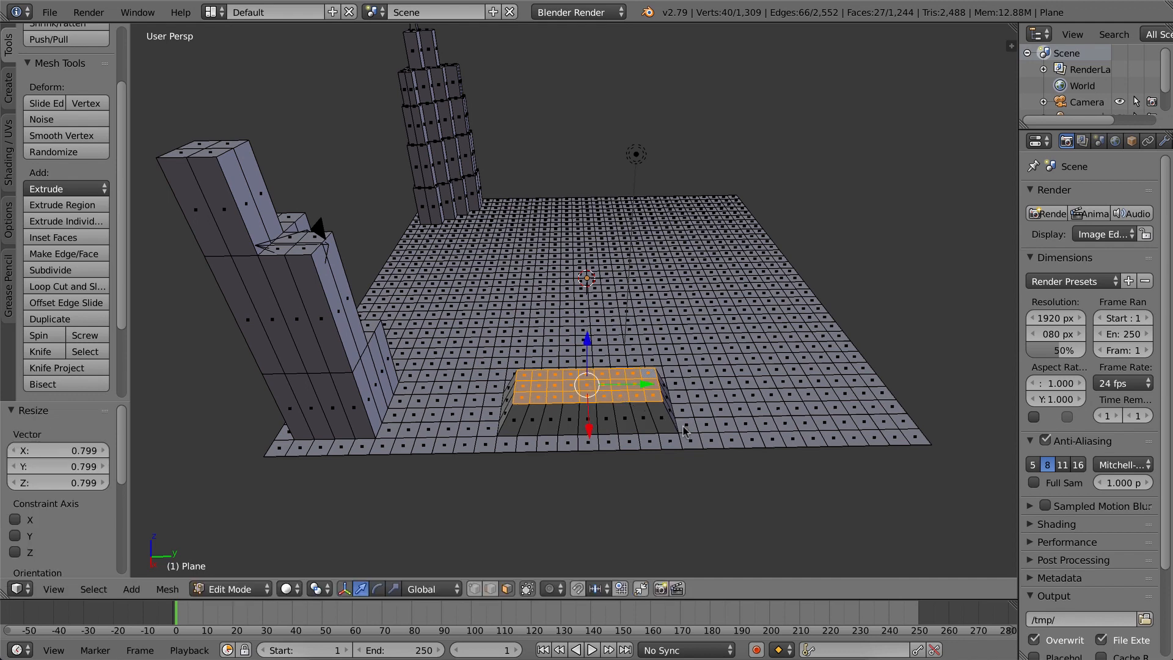
Select four alternate faces along the sloped building's middle roof row and extrude them upward by about 0.93 units.
click(537, 384)
shift+click(571, 385)
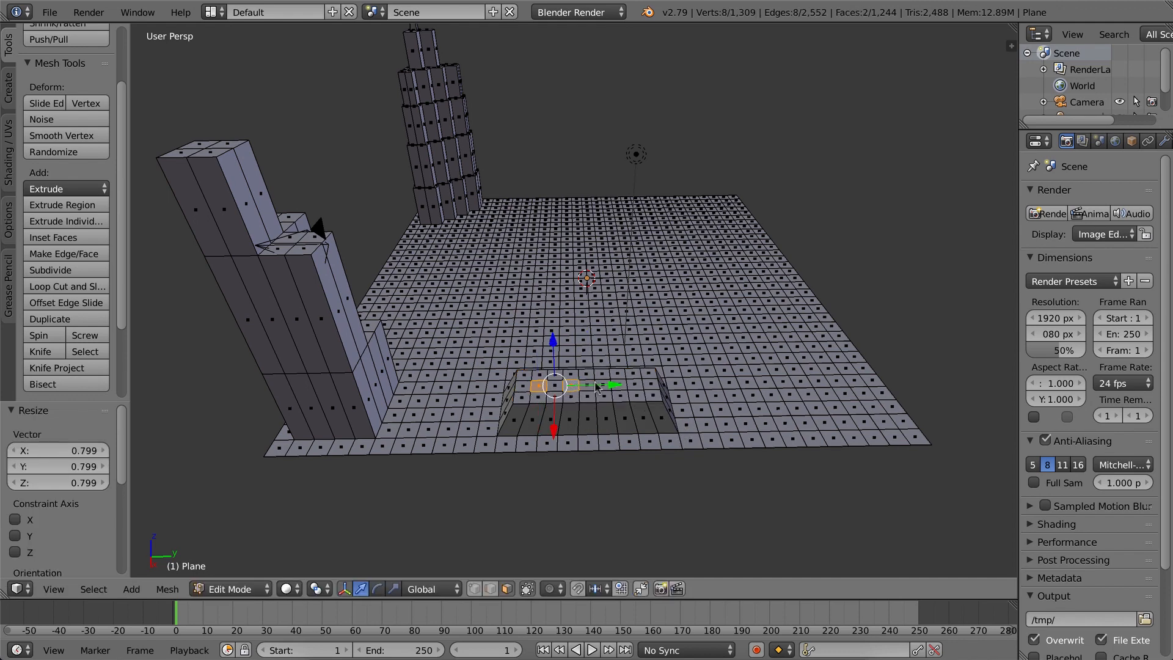
shift+click(603, 385)
shift+click(638, 391)
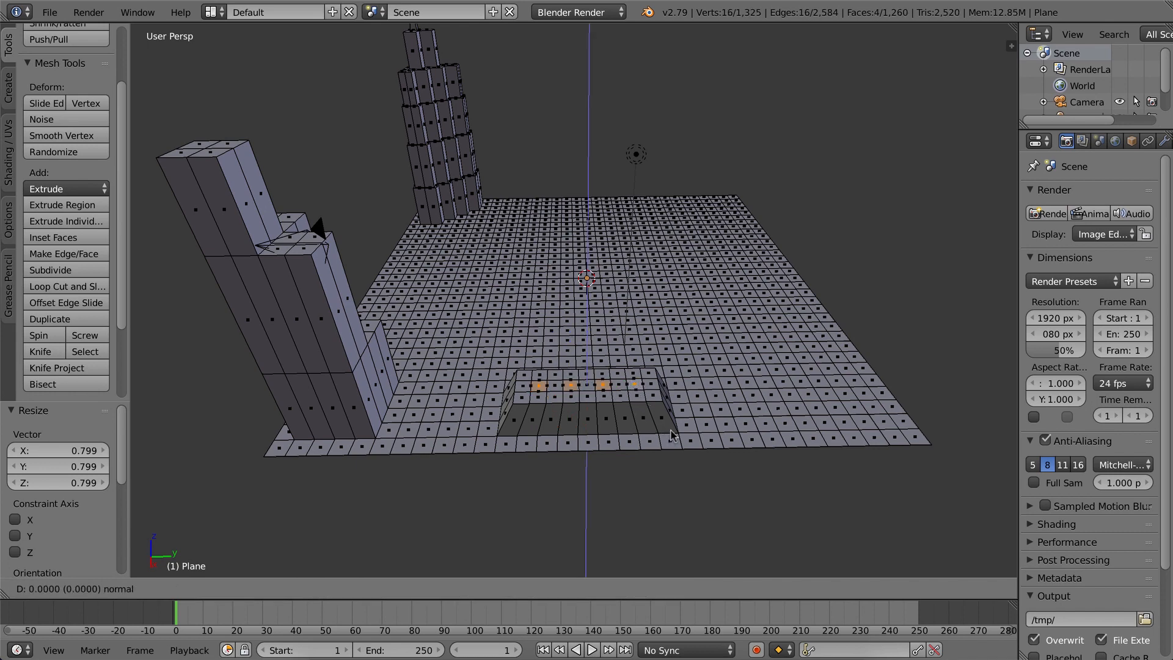
key(e)
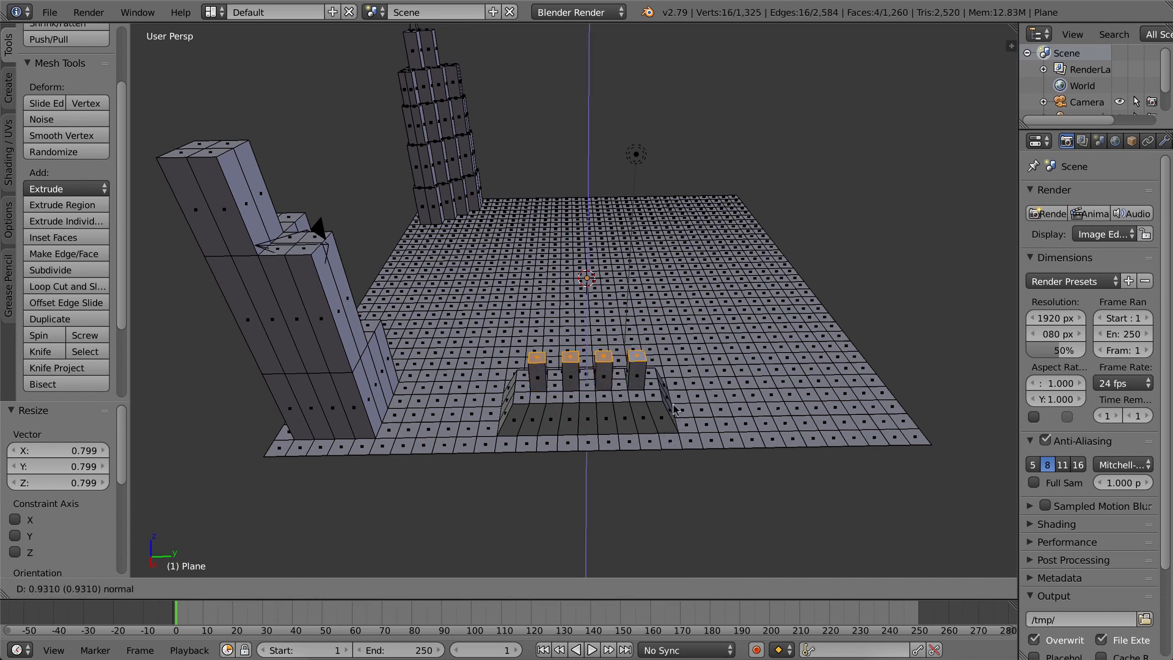
click(674, 408)
Select a four-by-four block of ground faces near the plane's empty corner, beyond the building with four rooftop blocks.
scroll(655, 413, up, 4)
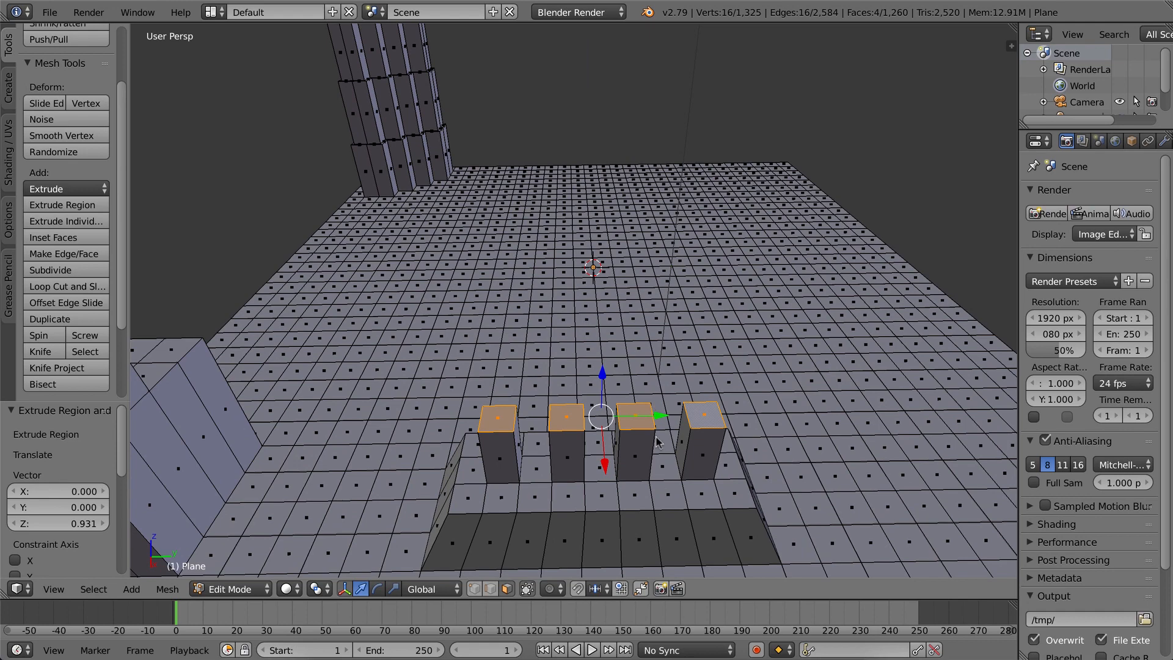
middle_drag(656, 441, 626, 430)
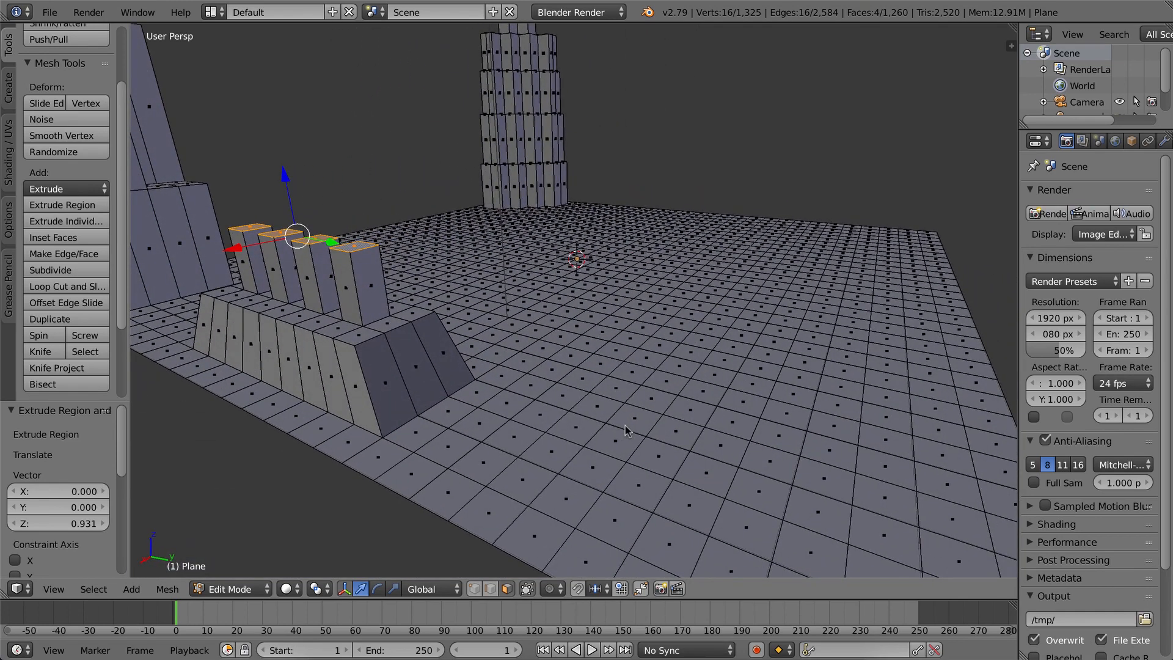
scroll(574, 340, down, 2)
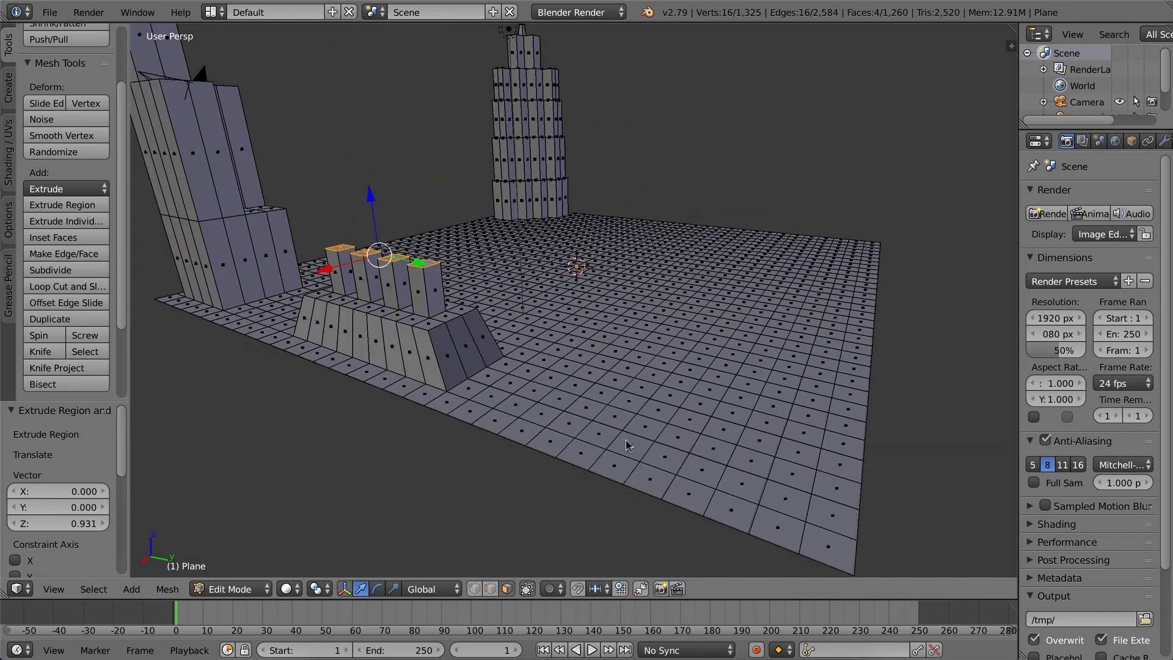
right_click(670, 396)
shift+right_click(700, 403)
shift+right_click(733, 412)
shift+right_click(767, 421)
shift+right_click(750, 445)
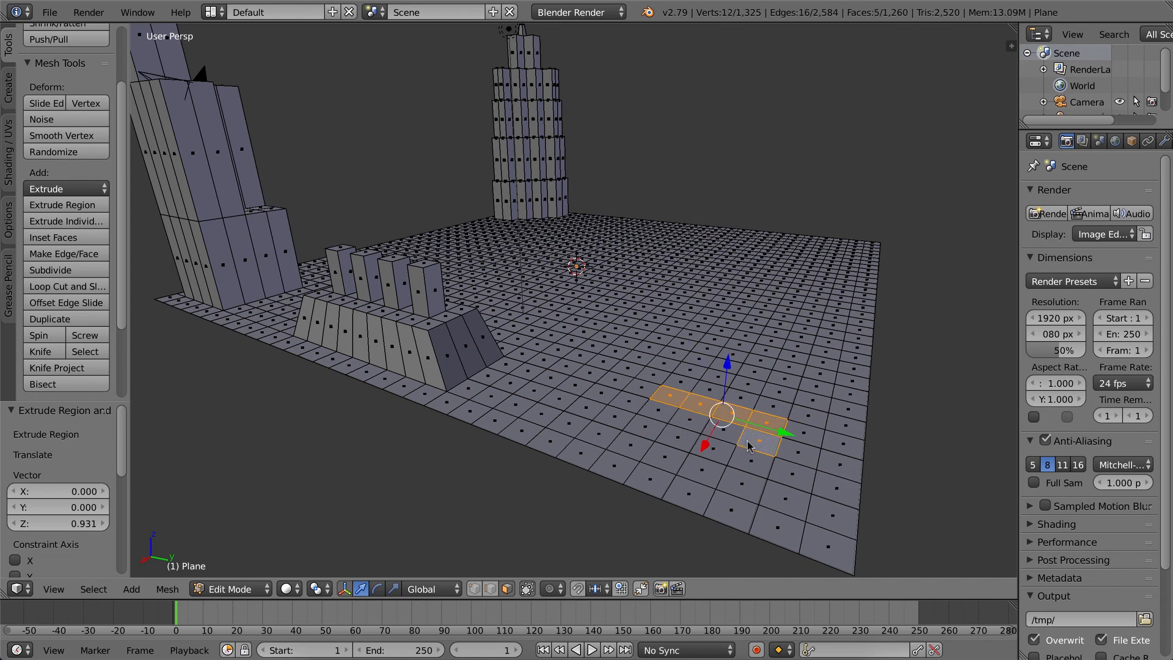
shift+right_click(747, 460)
shift+right_click(738, 483)
shift+right_click(699, 470)
shift+right_click(646, 453)
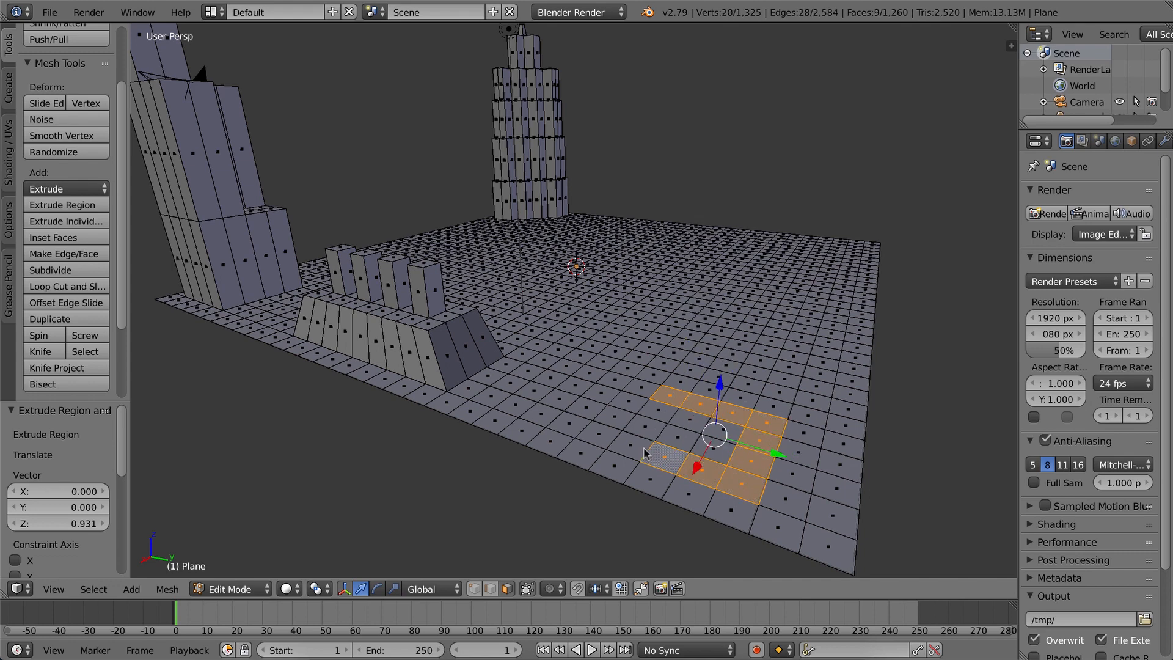
shift+right_click(629, 444)
shift+right_click(643, 428)
shift+right_click(656, 411)
shift+right_click(690, 421)
shift+right_click(678, 438)
shift+right_click(713, 450)
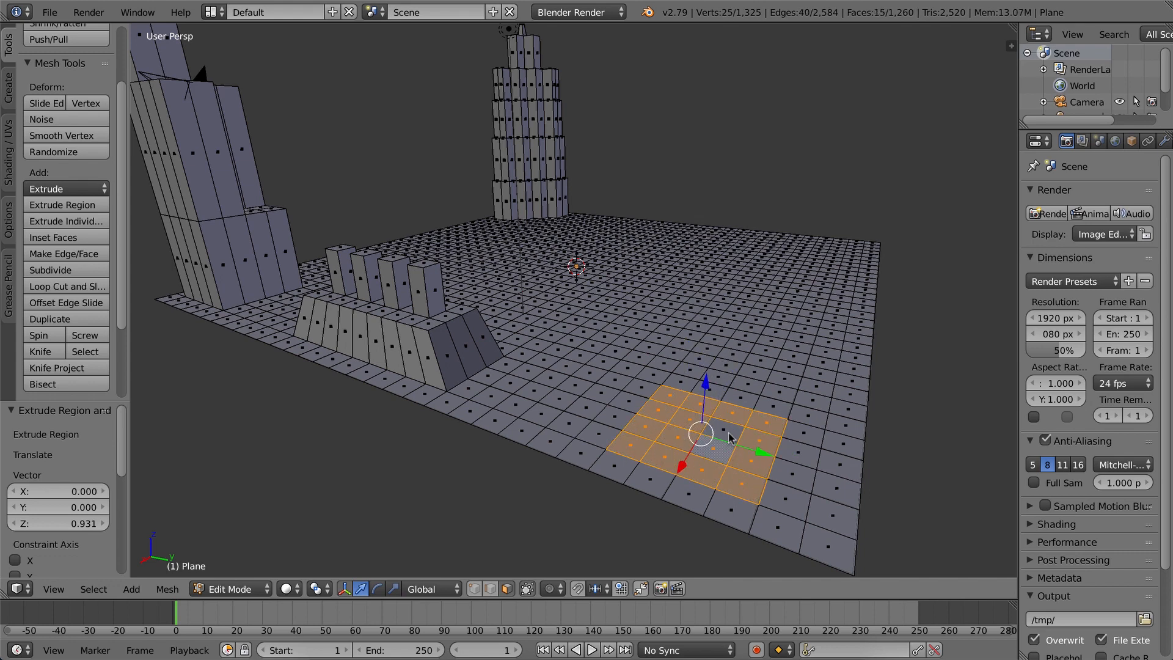
shift+right_click(725, 435)
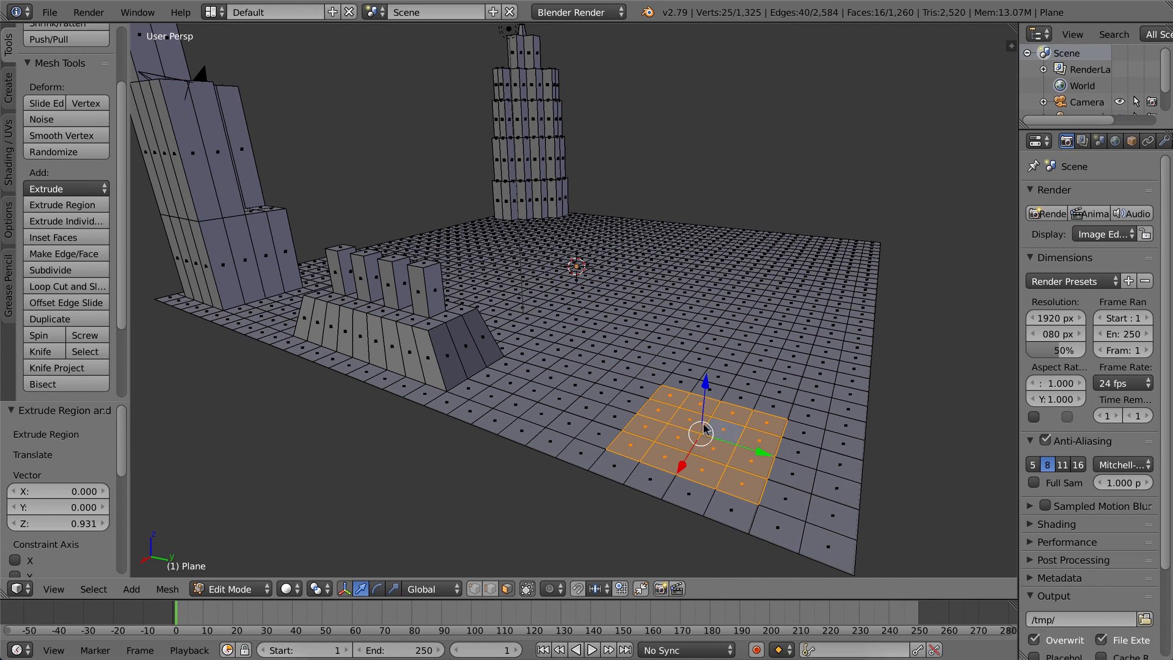
Add a second four-by-four block of ground faces to the selection, farther along the plane's edge beyond the first block.
shift+right_click(707, 350)
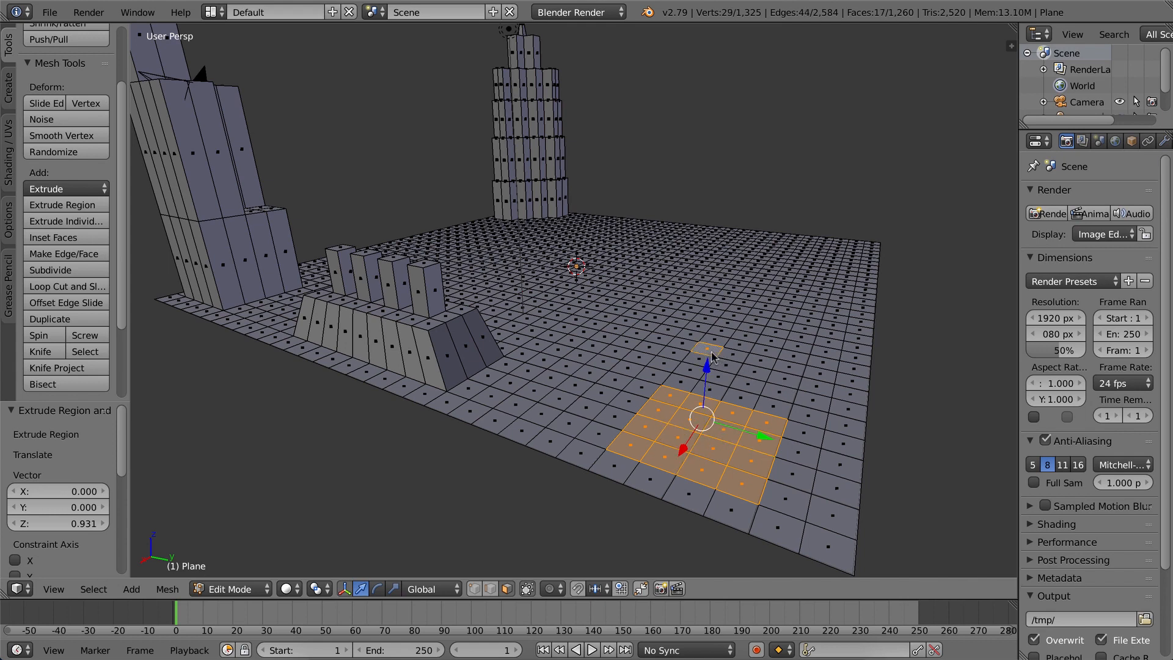
shift+right_click(732, 355)
shift+right_click(750, 358)
shift+right_click(768, 361)
shift+right_click(783, 360)
shift+right_click(795, 348)
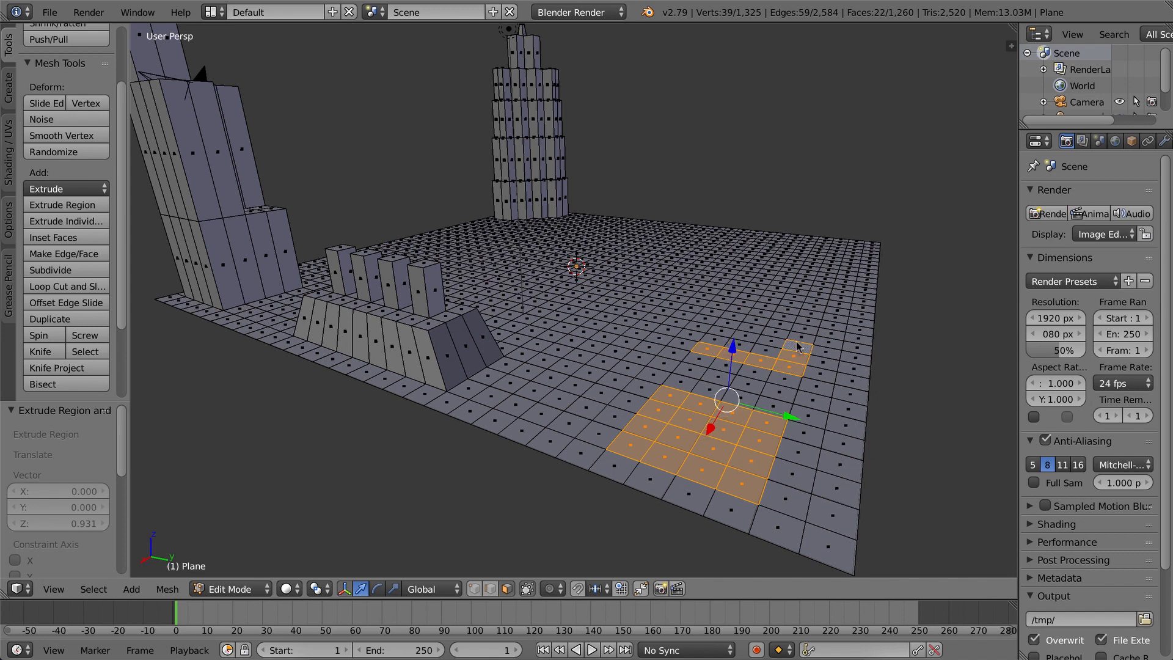
shift+right_click(798, 335)
shift+right_click(776, 331)
shift+right_click(755, 330)
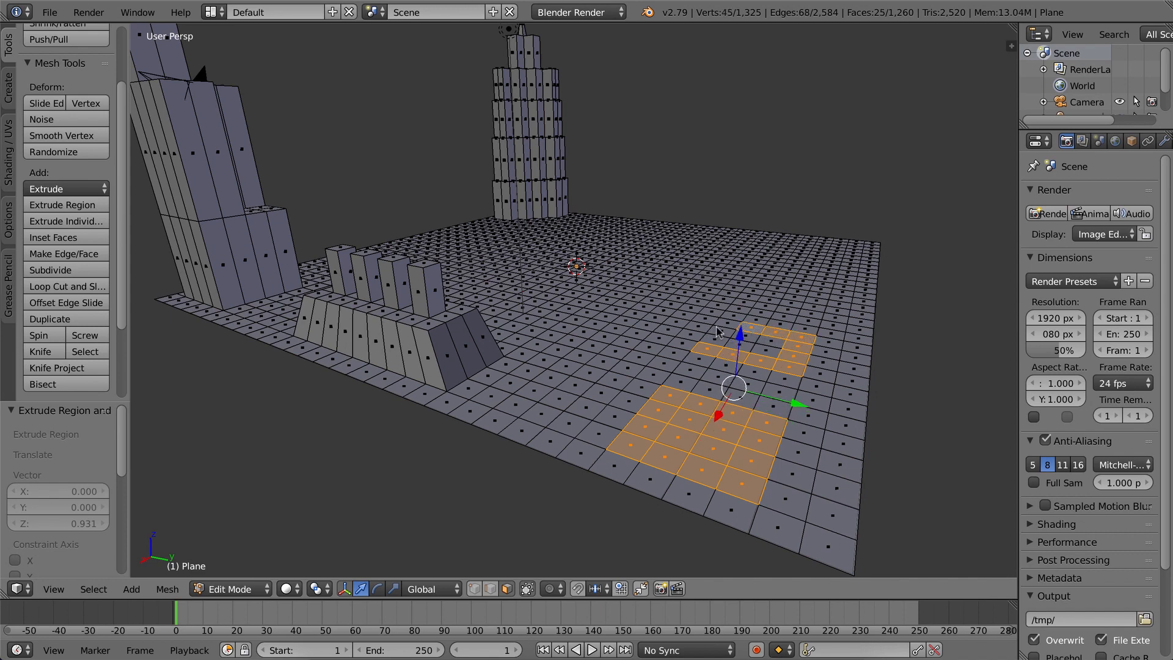
shift+right_click(736, 327)
shift+right_click(719, 333)
shift+right_click(708, 342)
shift+right_click(741, 346)
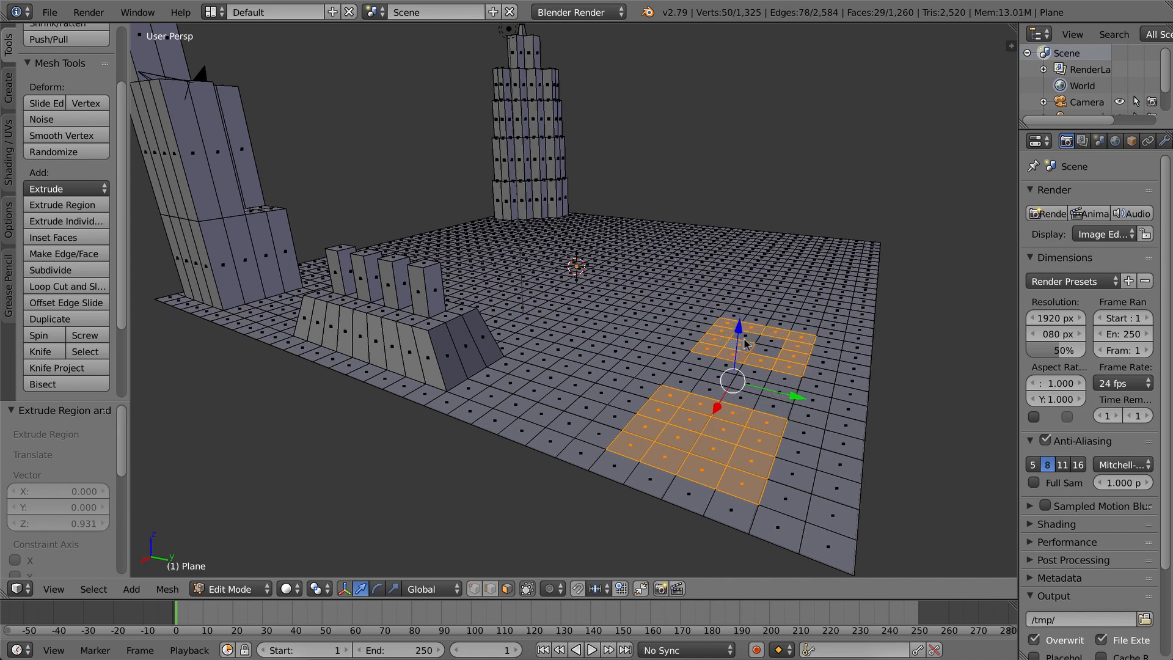
shift+right_click(749, 338)
shift+right_click(771, 343)
shift+right_click(765, 352)
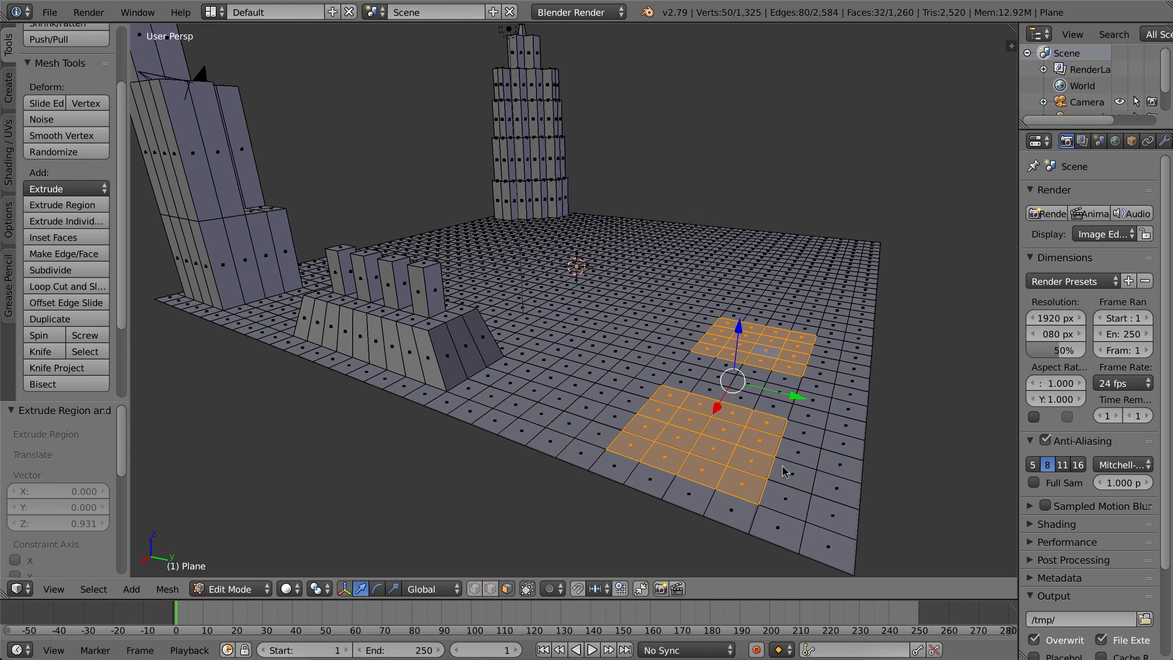
Extrude both four-by-four blocks upward in five successive stages of about 0.8 to 1.0 units each to form twin towers.
key(e)
click(806, 428)
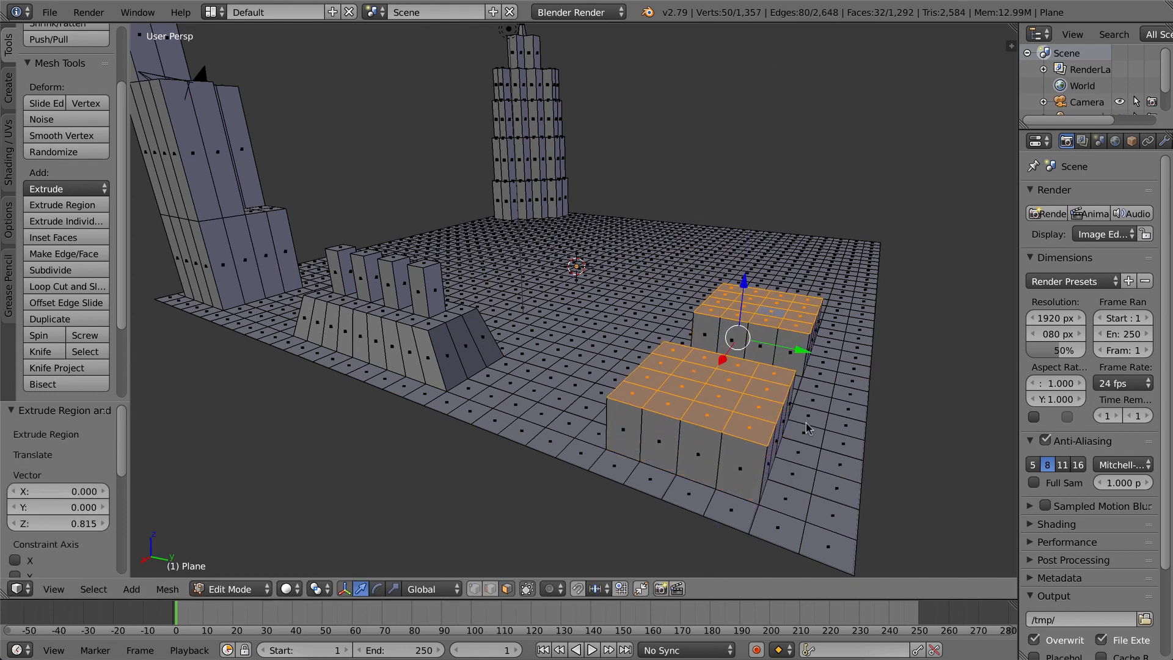
key(e)
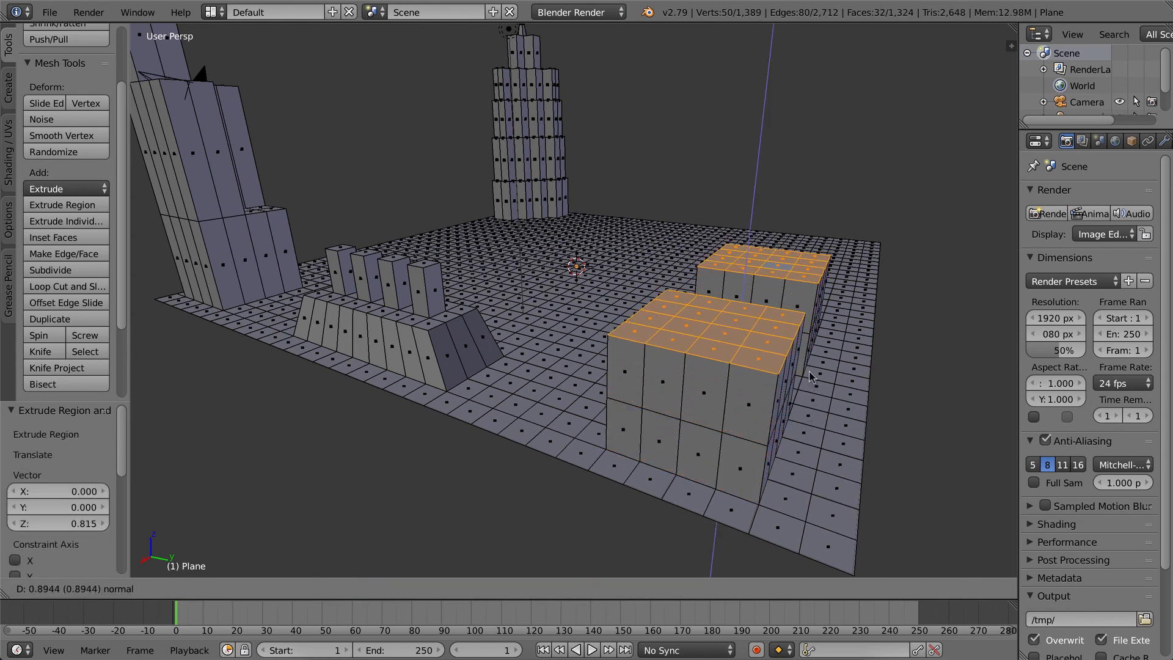
click(809, 375)
key(e)
click(834, 344)
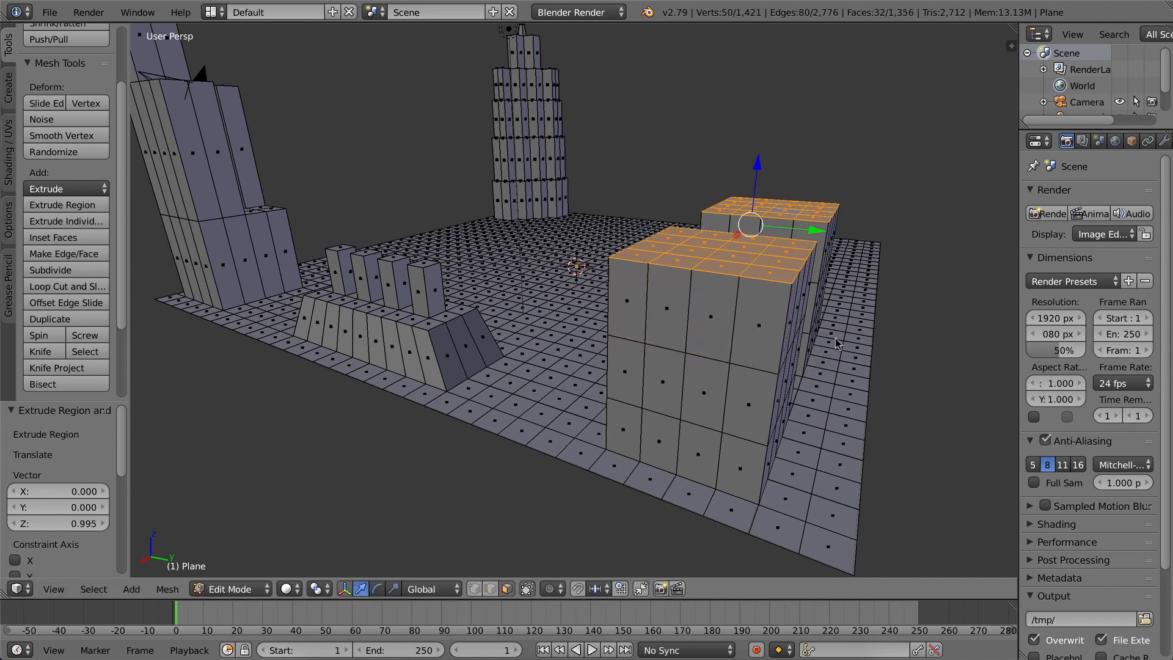
middle_drag(828, 347, 810, 350)
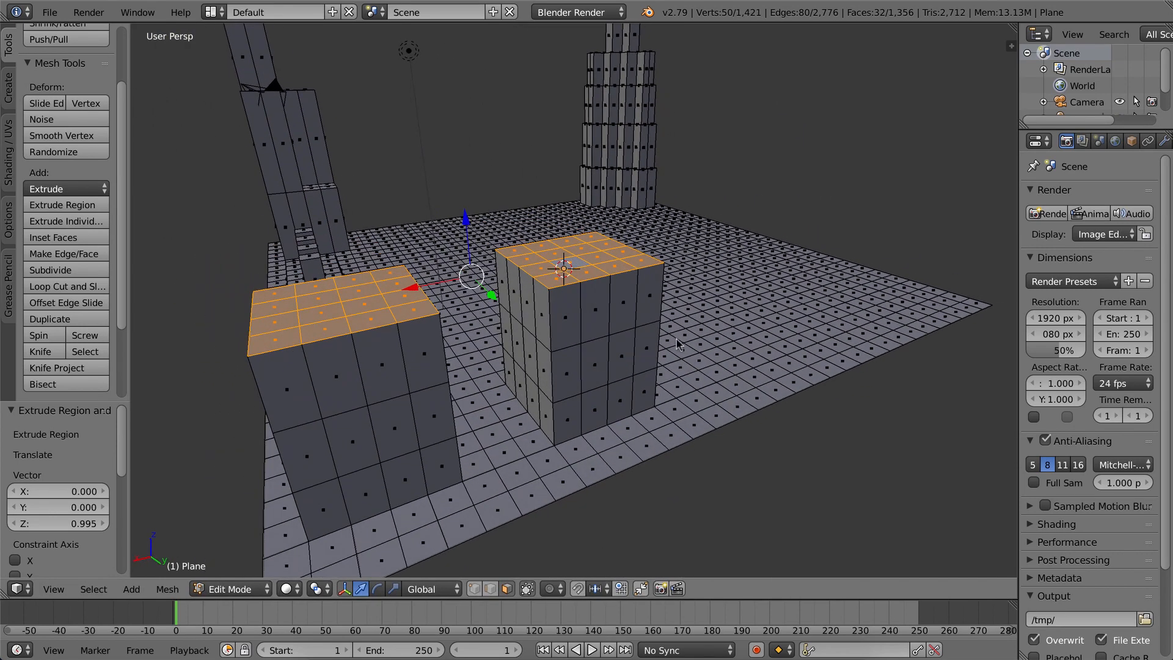
key(e)
click(683, 286)
key(e)
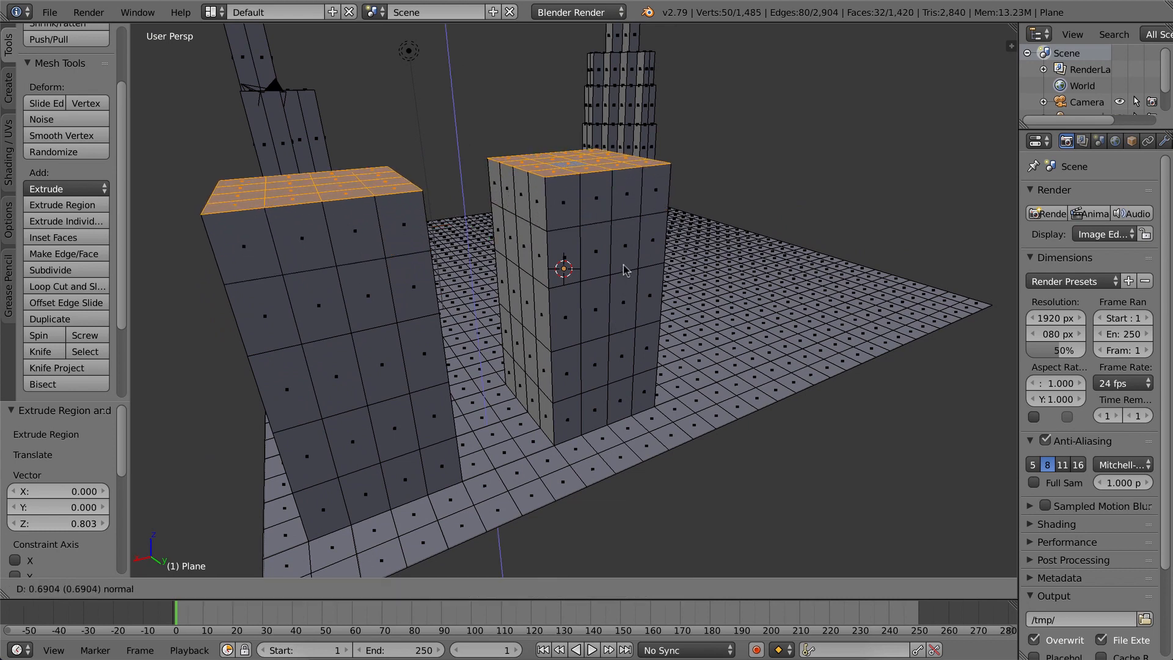
click(626, 261)
Extrude the two middle faces of one tower's fourth level about 1.66 units toward the other tower to form a bridge.
right_click(530, 256)
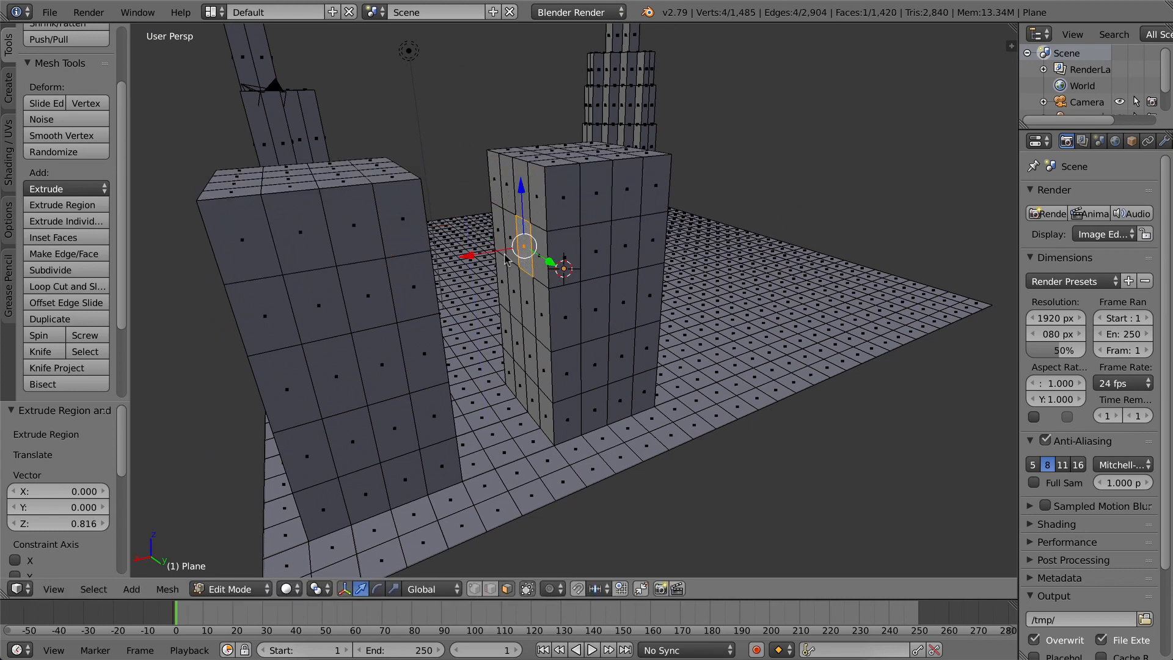
shift+right_click(508, 257)
key(e)
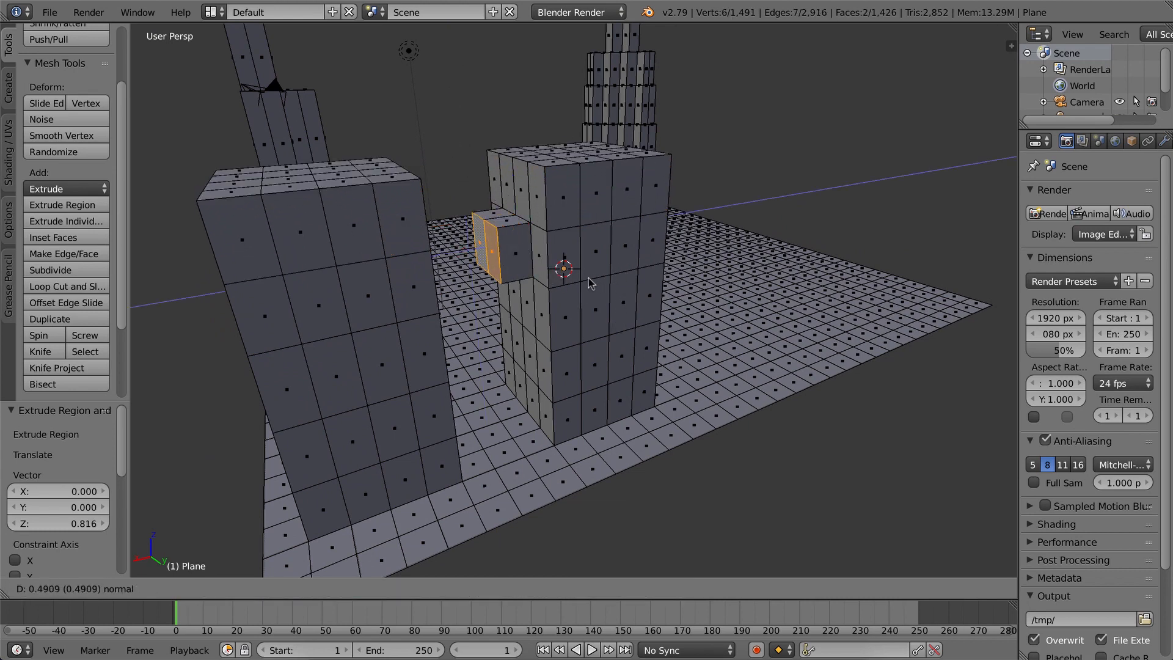
click(512, 291)
mouse_move(571, 314)
middle_down()
mouse_move(556, 314)
mouse_move(567, 315)
middle_up()
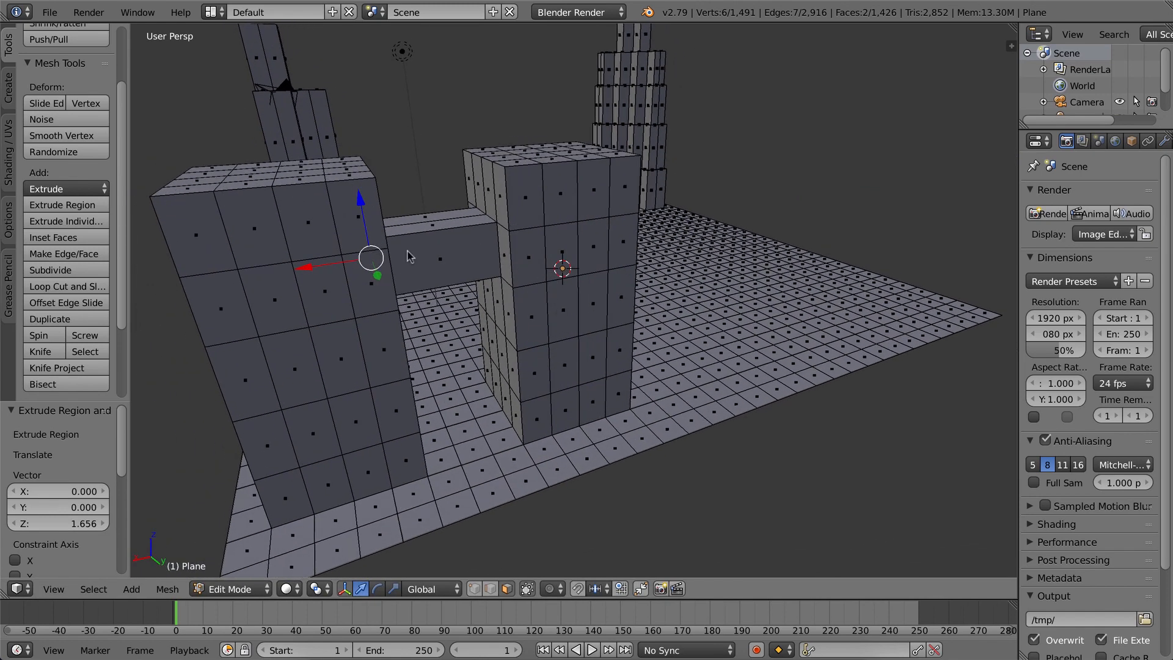
Select the central two-by-two faces on the roofs of both bridged towers.
middle_drag(440, 284, 438, 284)
right_drag(585, 251, 563, 268)
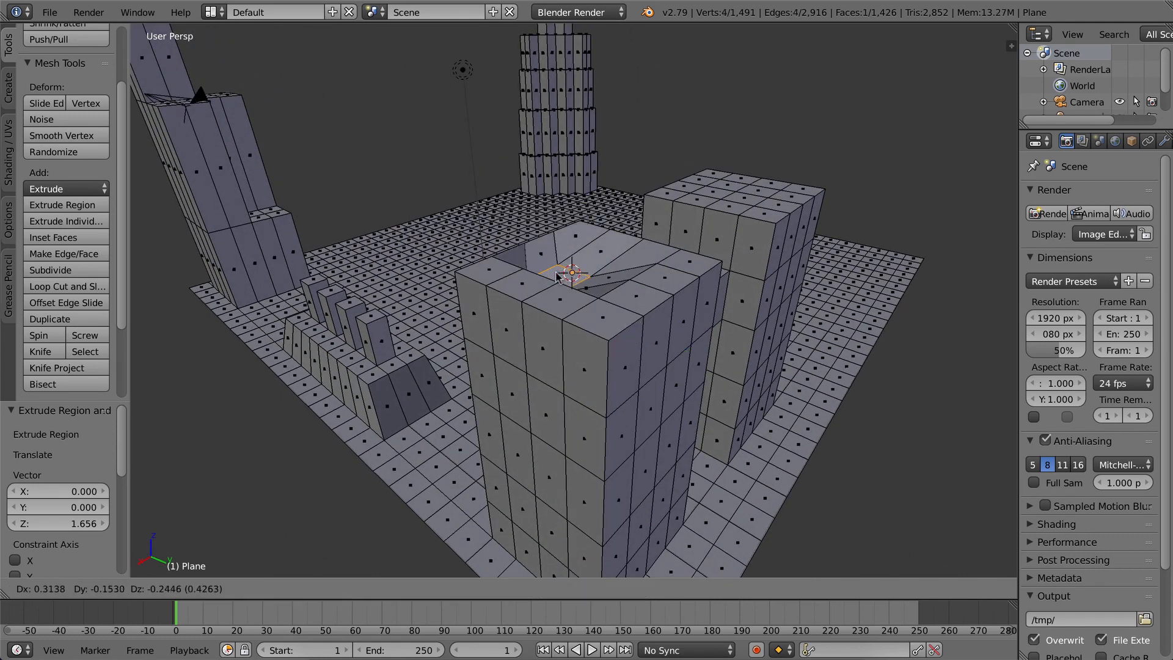
right_click(557, 273)
shift+right_click(557, 273)
shift+right_click(593, 273)
shift+right_click(632, 260)
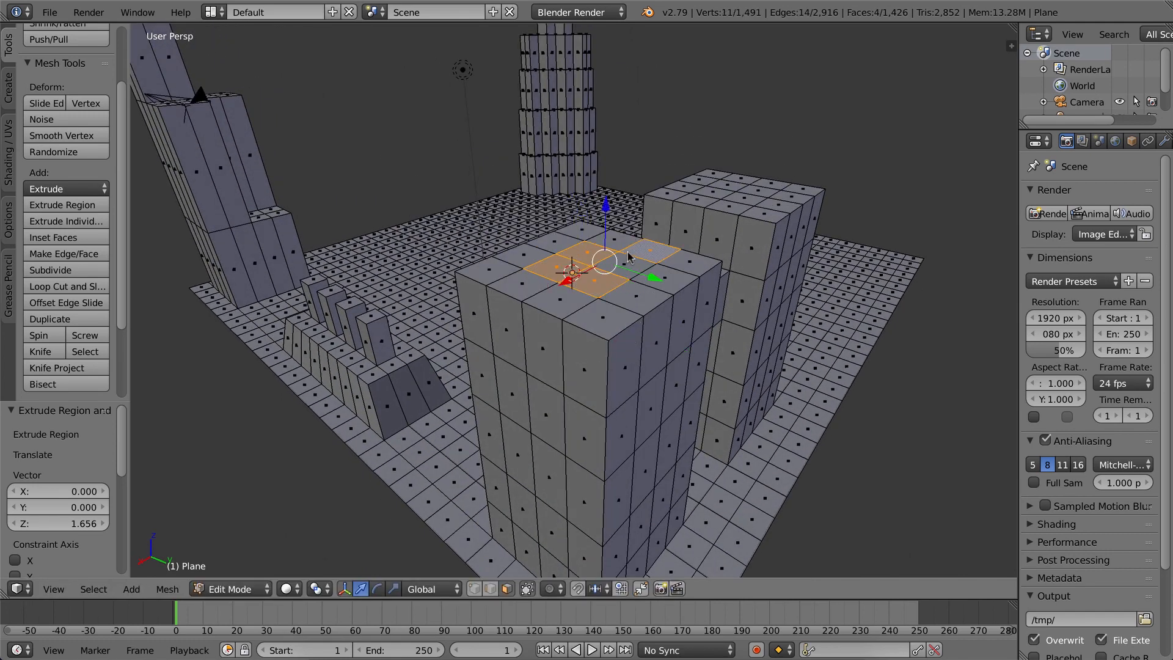
shift+right_click(659, 244)
shift+right_click(648, 237)
shift+right_click(648, 243)
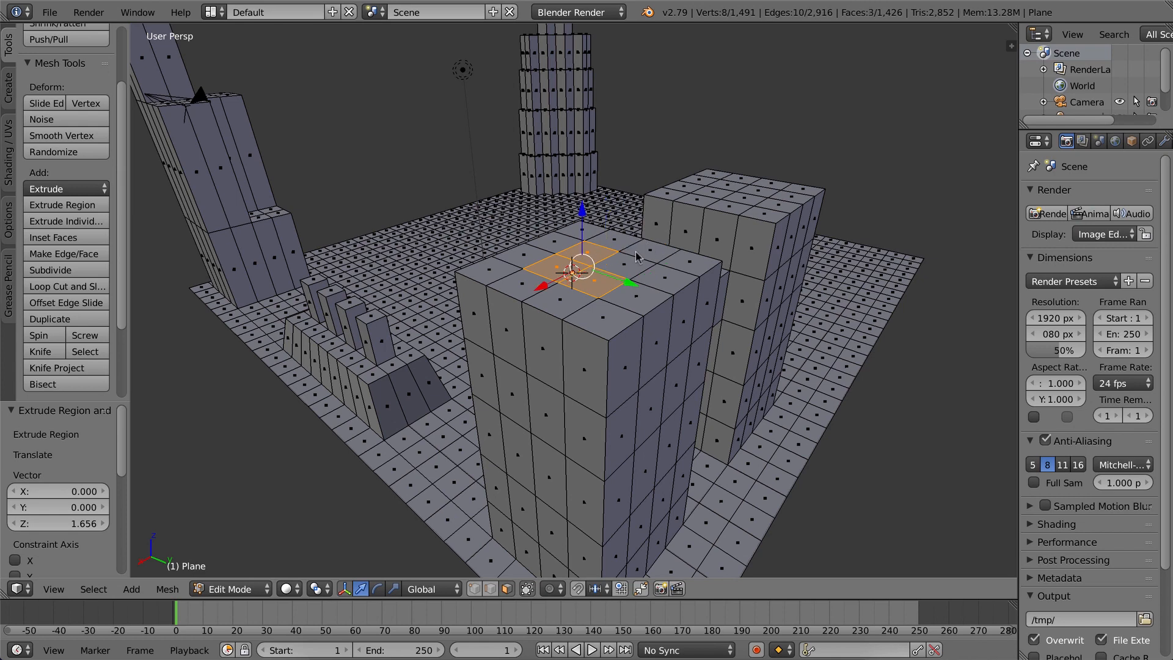
shift+right_click(626, 262)
shift+right_click(719, 192)
shift+right_click(715, 196)
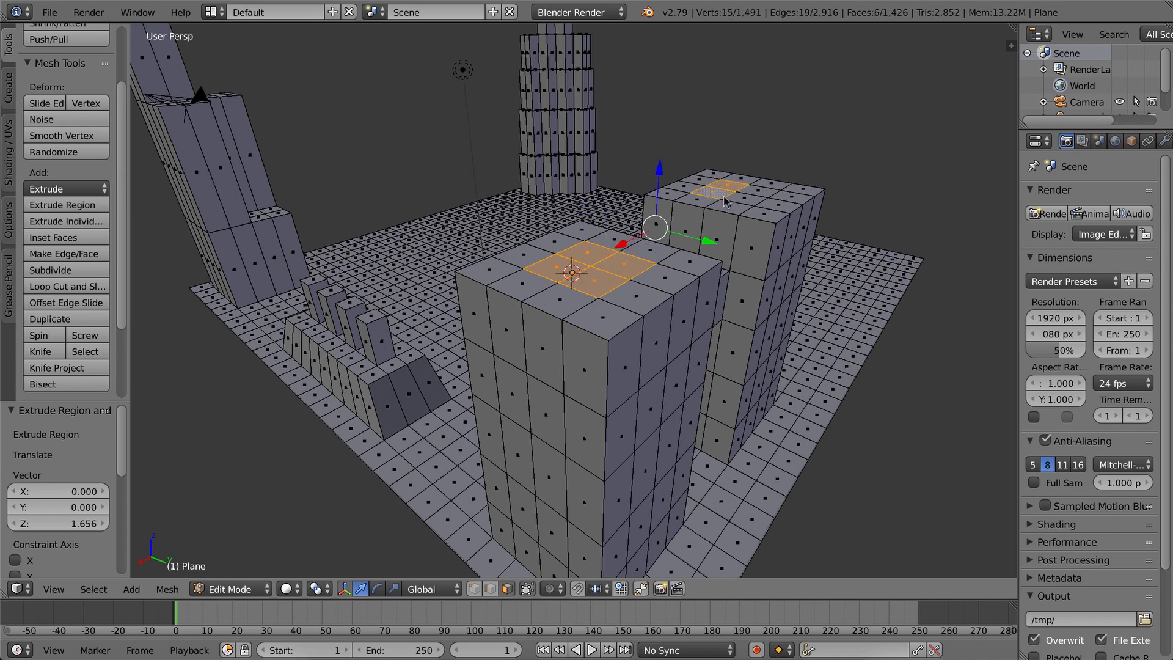
shift+right_click(728, 201)
shift+right_click(757, 194)
Extrude the central roof faces of both towers upward by about 0.88 units.
key(e)
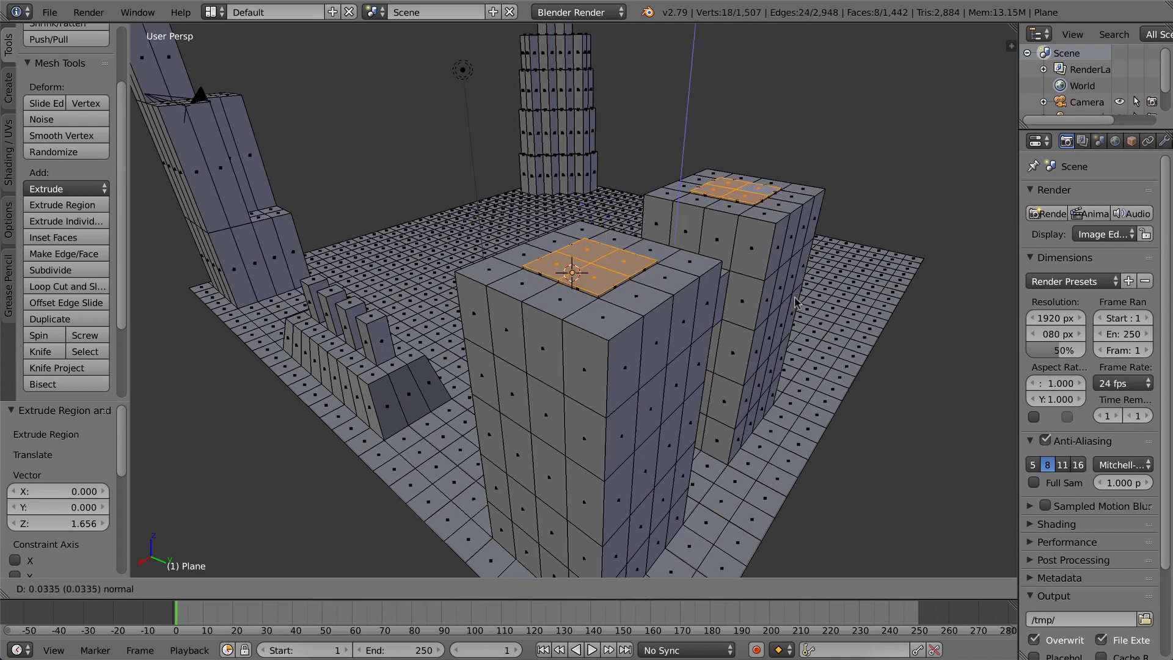
click(802, 244)
middle_drag(802, 244, 716, 353)
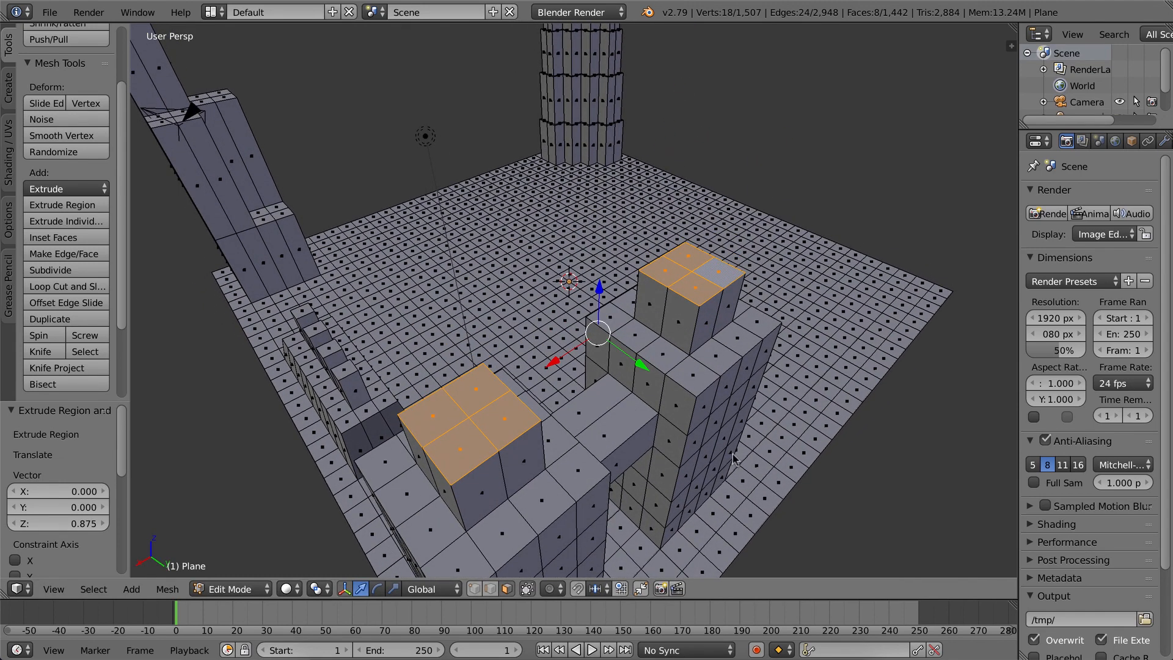
Inset both raised roof tops by about 0.007 and extrude them upward by about 1.06 units.
key(i)
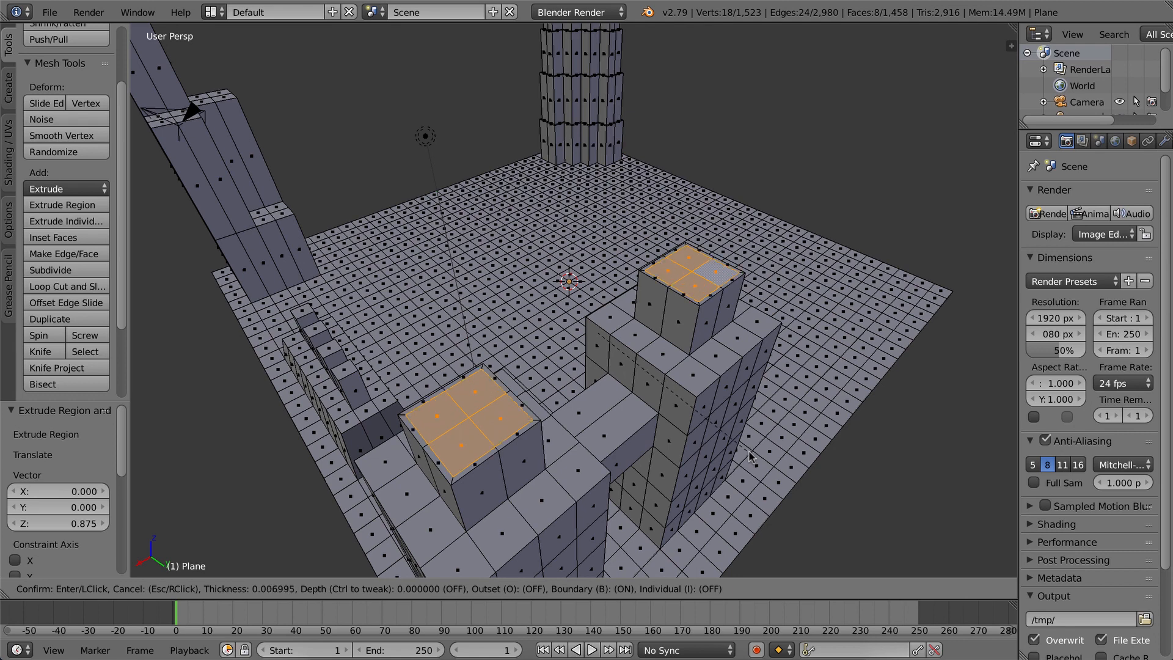
click(749, 456)
key(e)
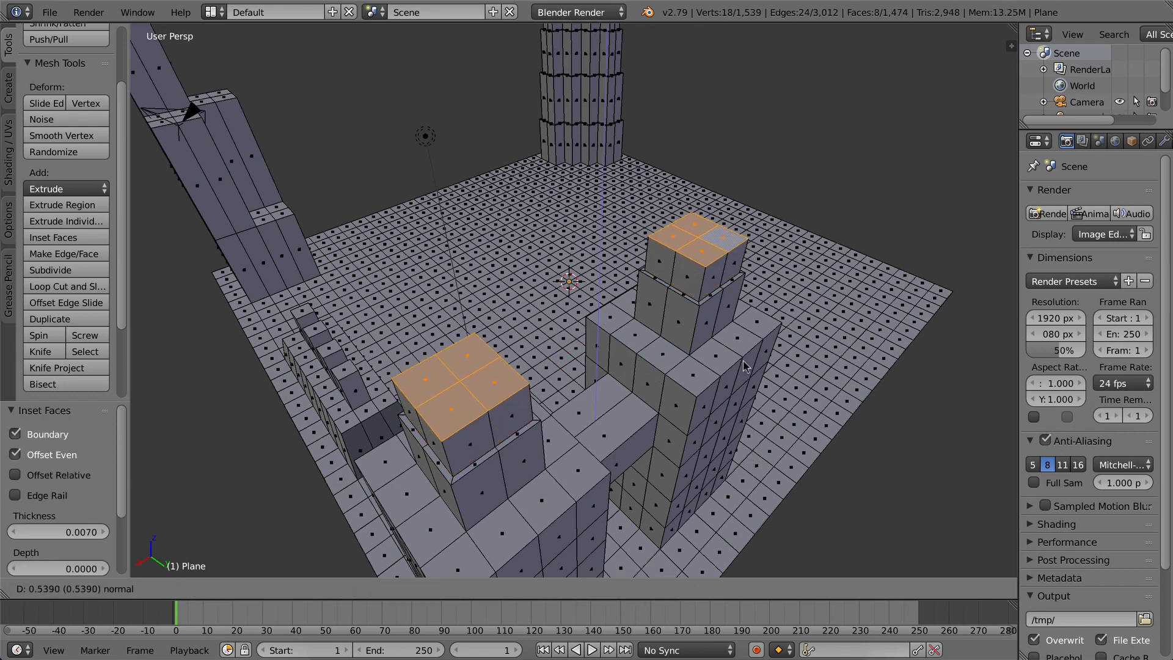
click(755, 343)
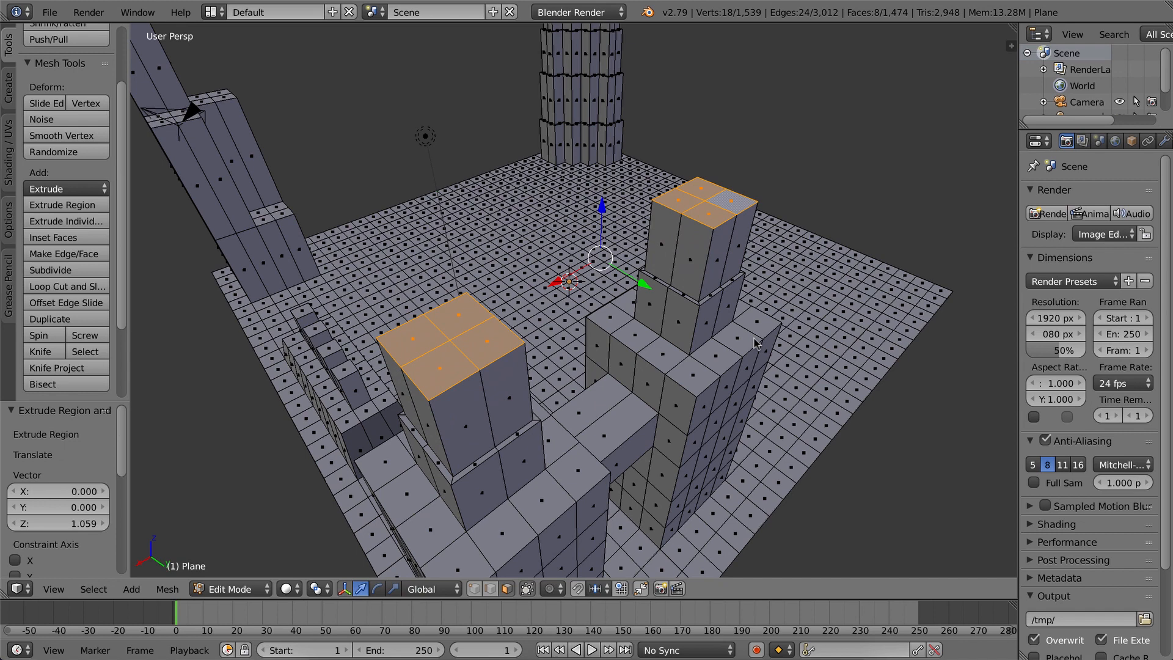
Inset the tops of both towers by about 0.029 and extrude the smaller faces upward by about 1.23 units.
key(i)
click(788, 389)
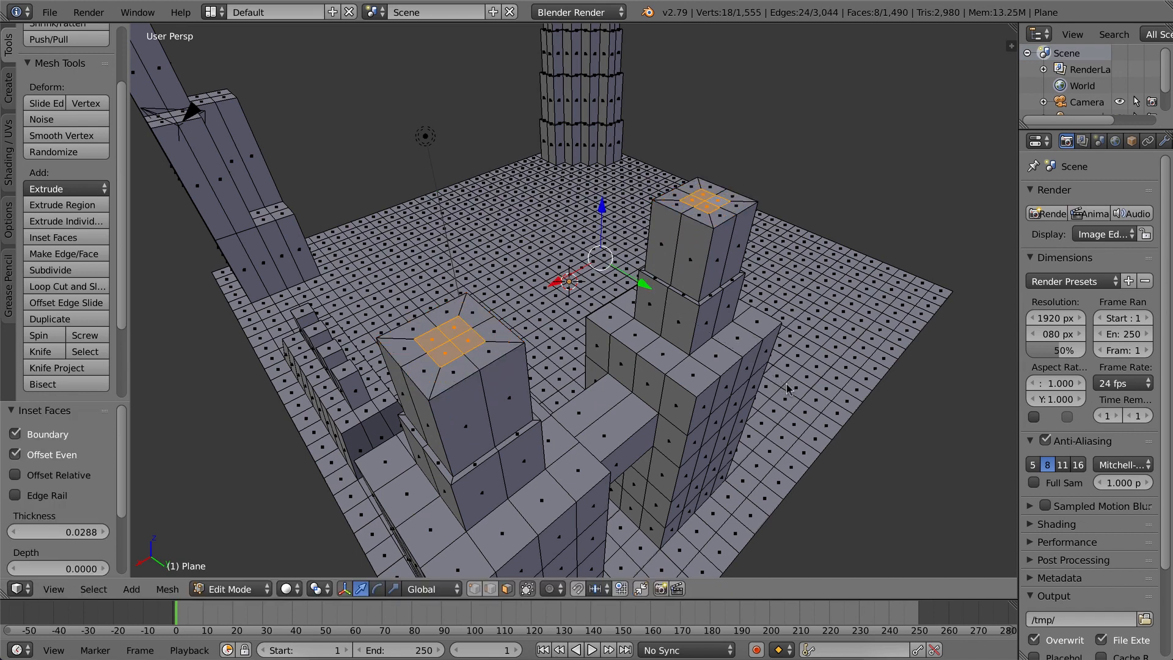
key(e)
click(788, 306)
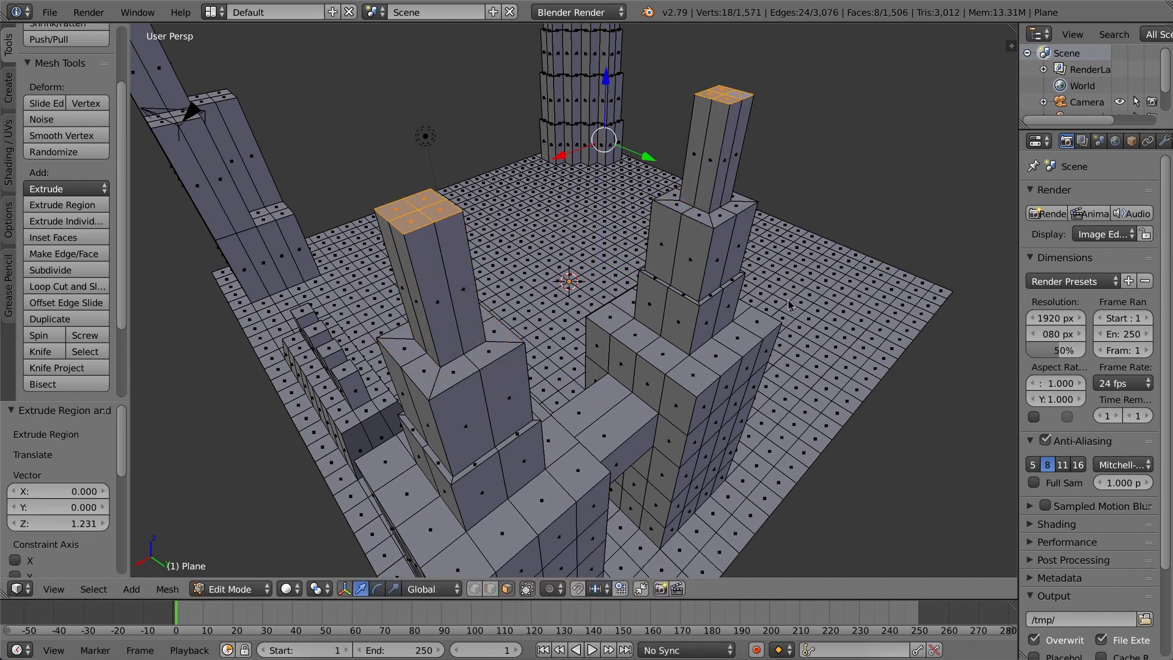
scroll(740, 399, down, 1)
middle_drag(622, 418, 514, 422)
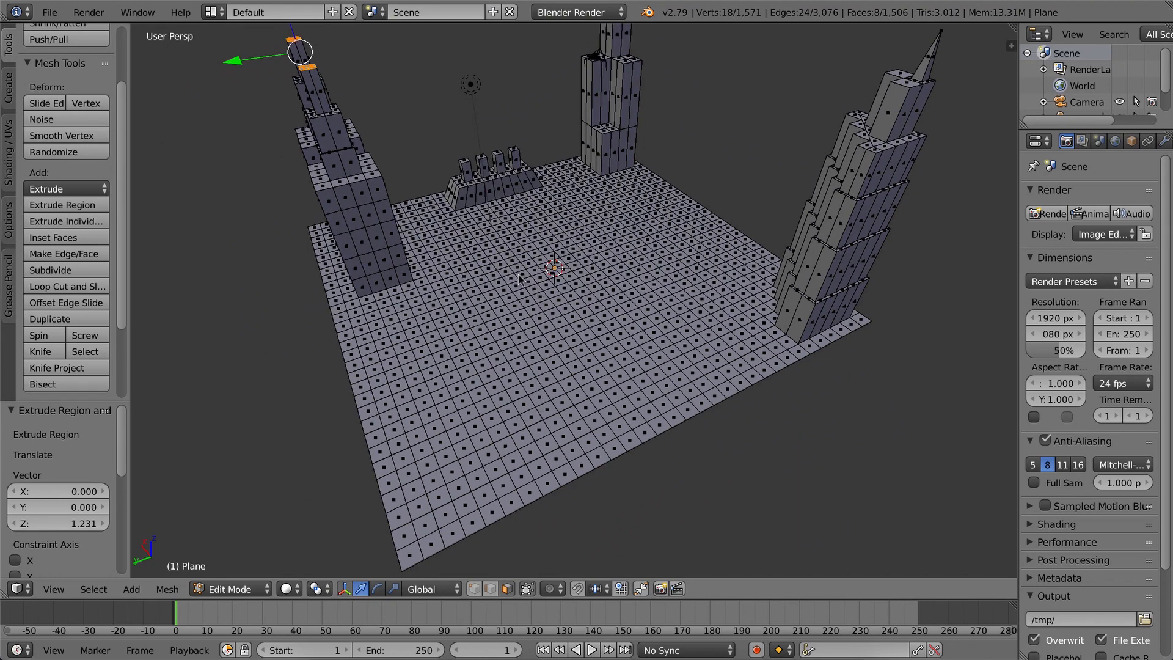
scroll(519, 283, up, 1)
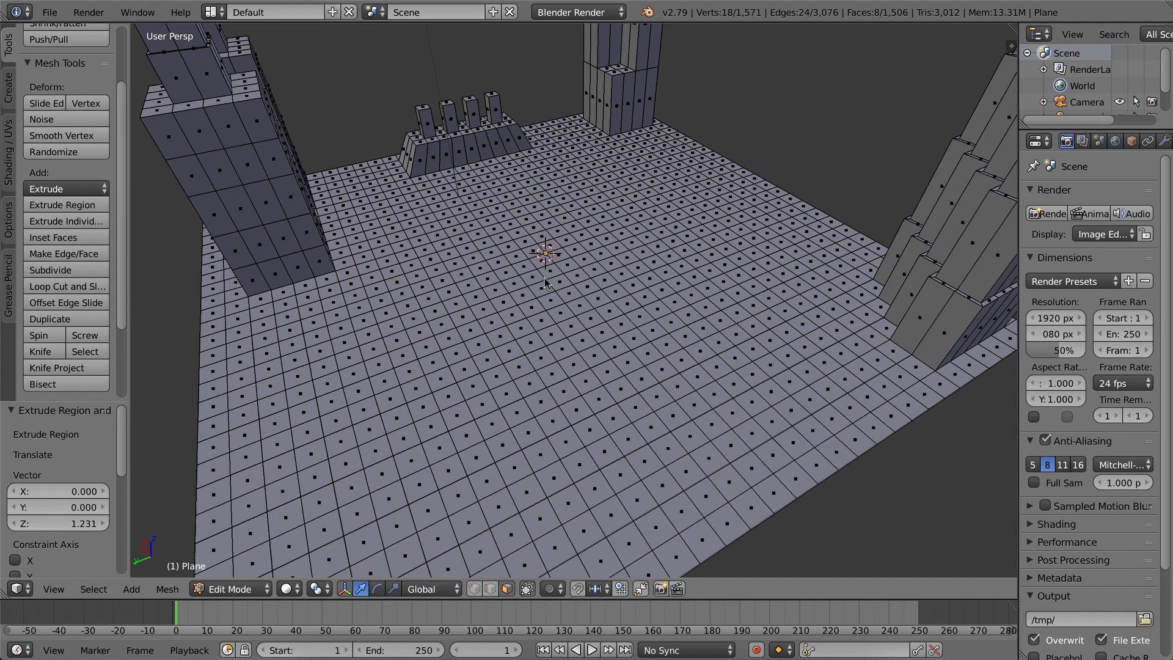
right_click(552, 301)
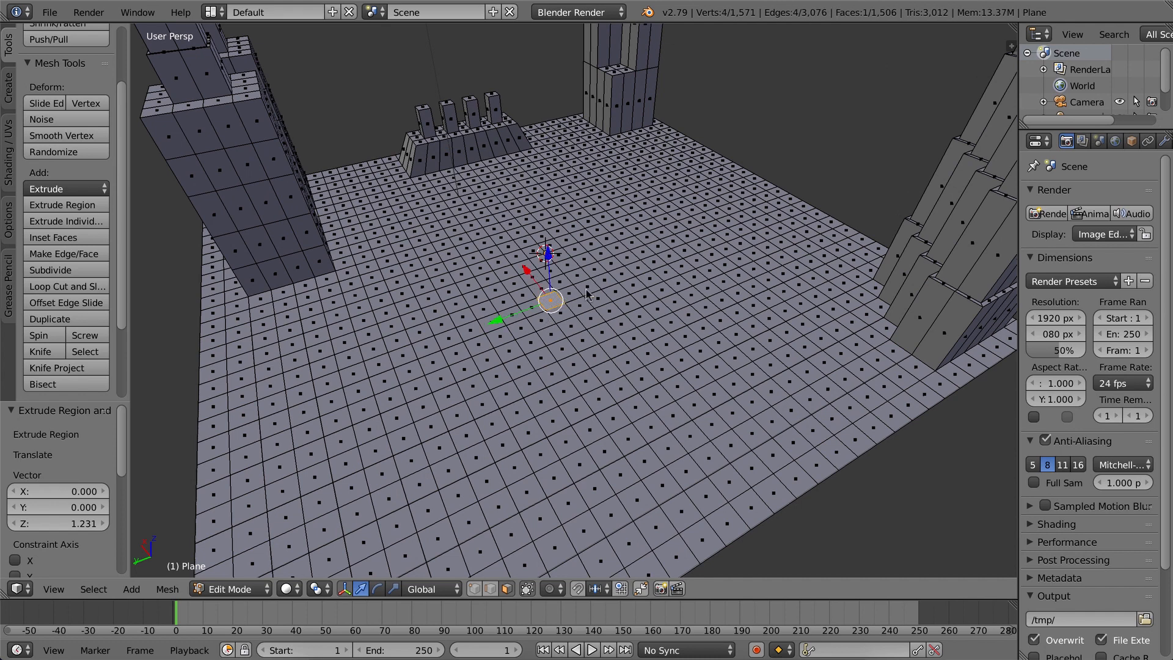
right_click(585, 292)
right_click(608, 310)
right_click(601, 333)
right_click(543, 332)
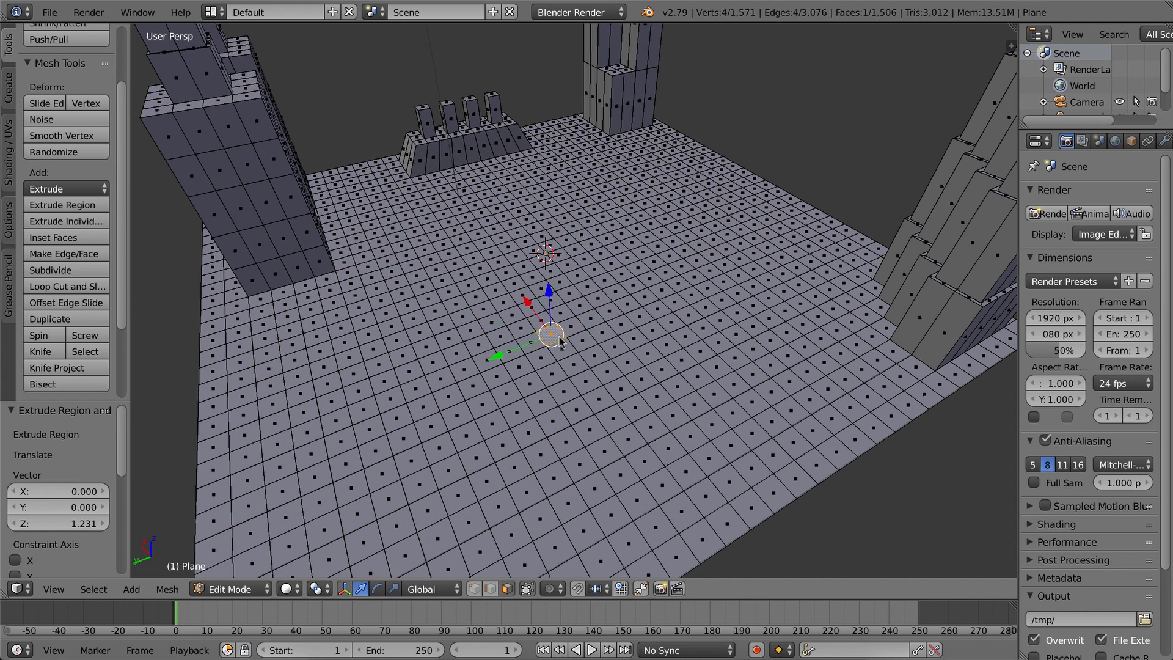
right_click(572, 327)
right_click(590, 319)
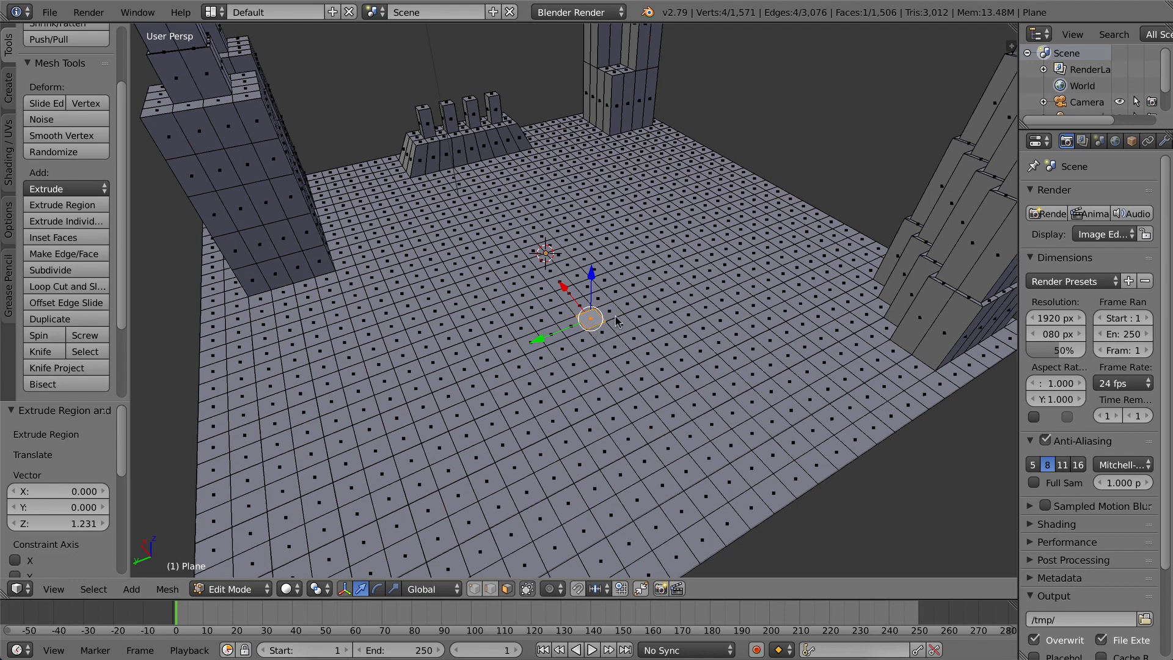
shift+right_click(618, 322)
shift+right_click(613, 338)
shift+right_click(593, 332)
shift+right_click(642, 319)
shift+right_click(652, 331)
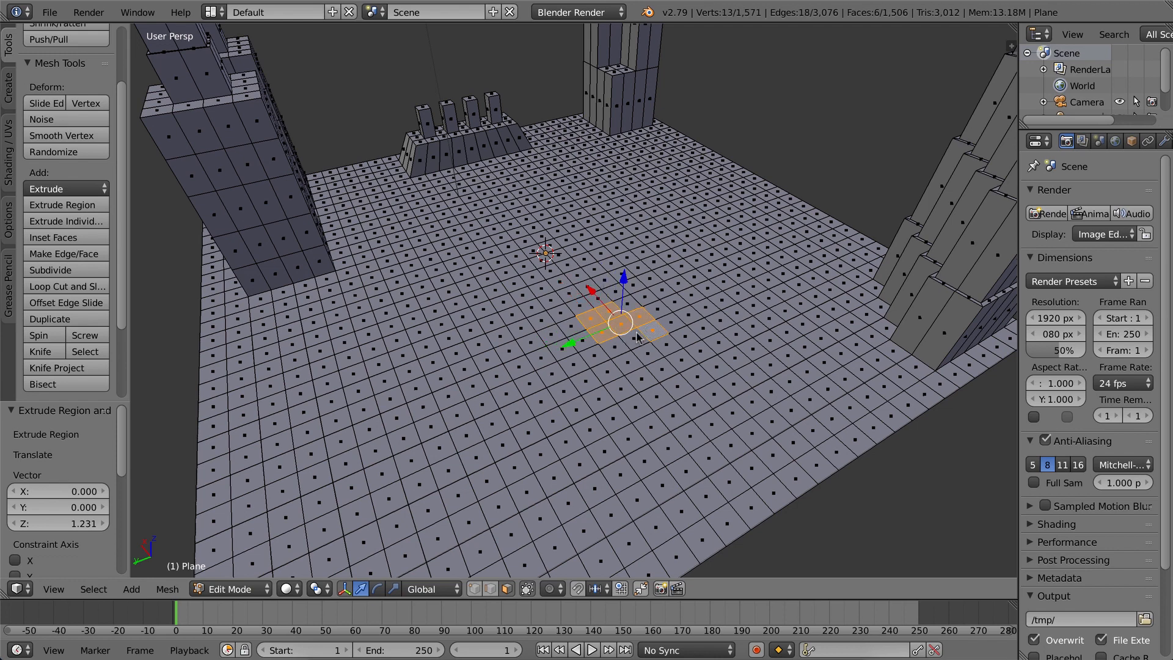
shift+right_click(635, 340)
shift+right_click(614, 347)
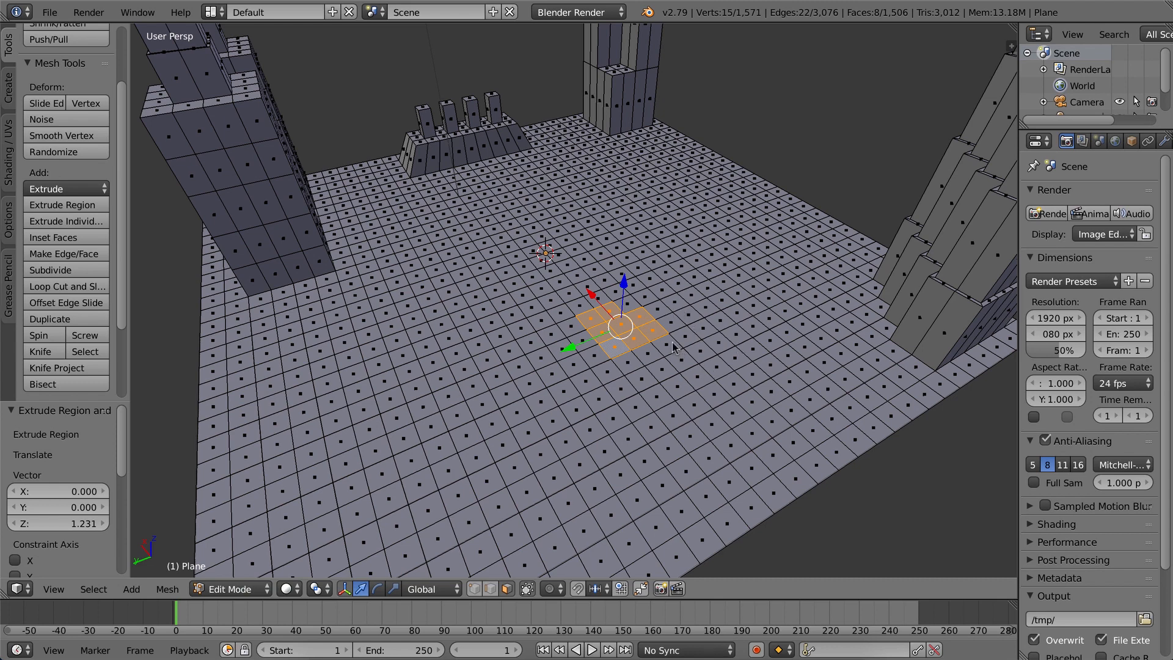
key(a)
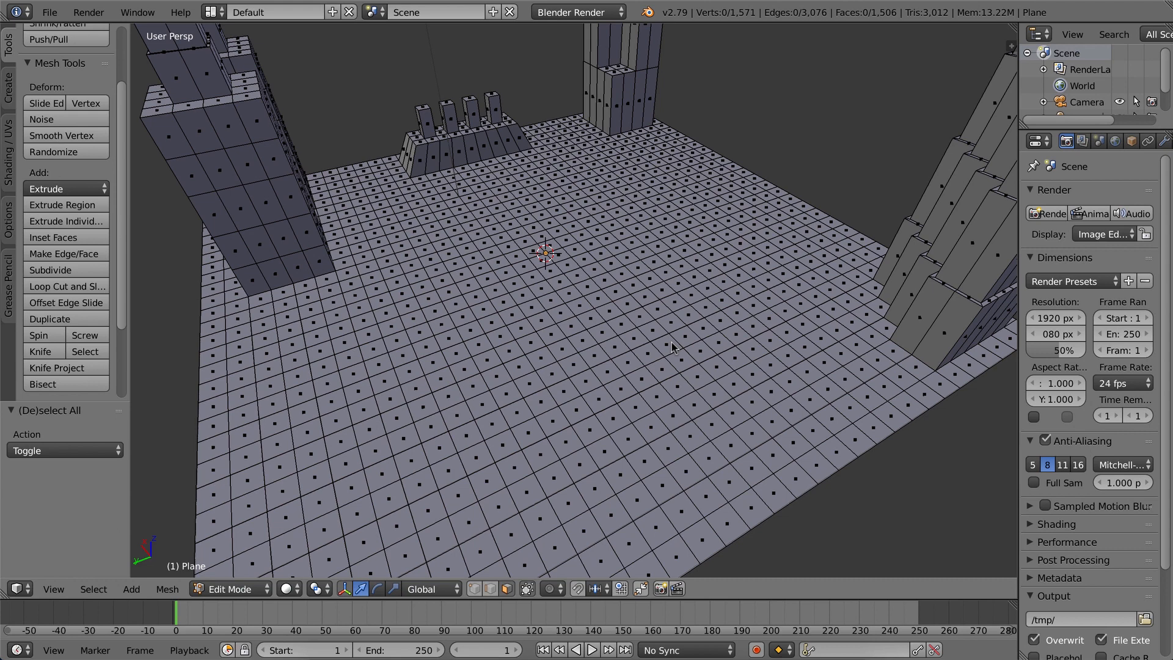
key(a)
key(a)
key(a)
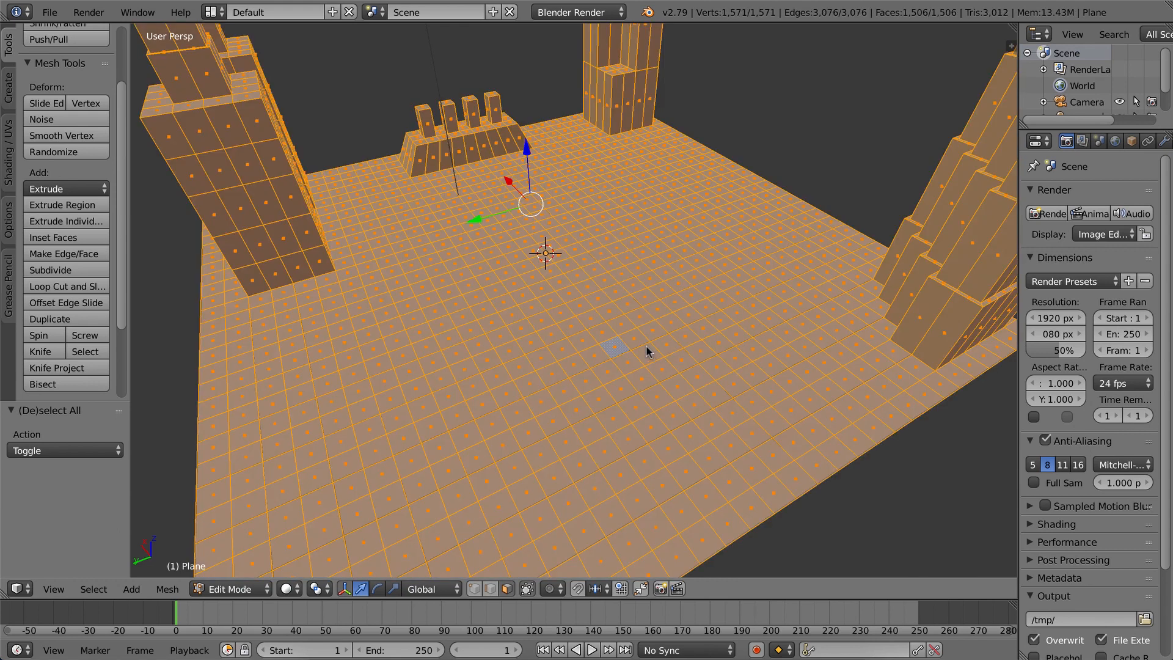
key(a)
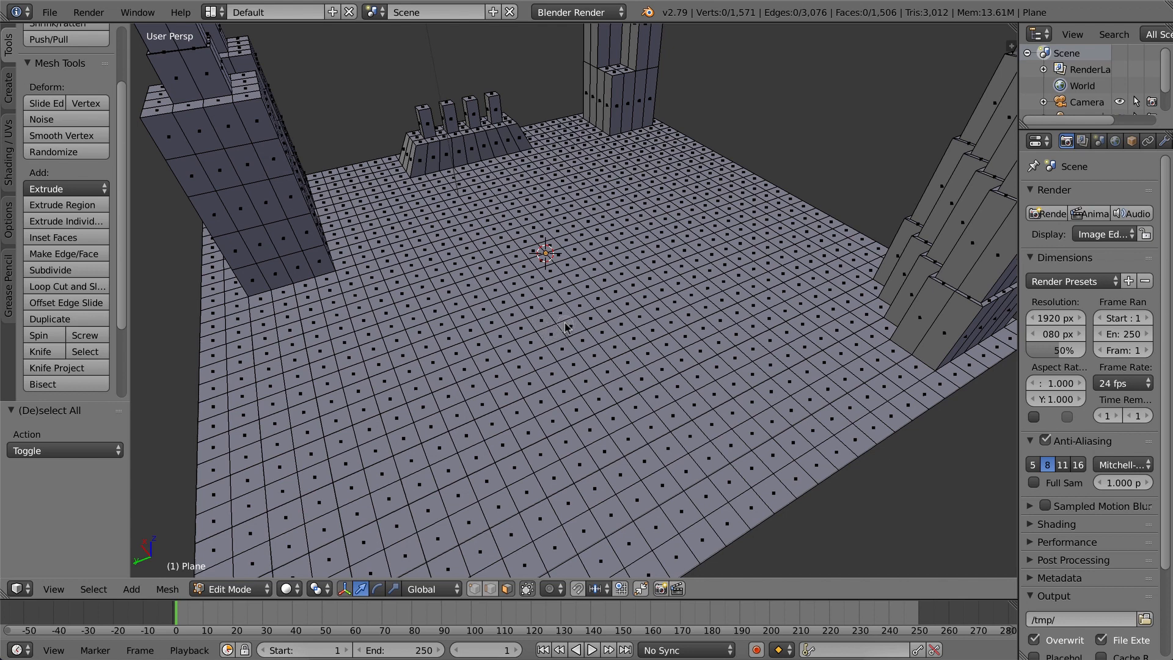
Select a roughly round patch of ground faces near the plane's centre with an enlarged Circle Select brush.
scroll(565, 327, down, 4)
mouse_move(553, 318)
mouse_down()
mouse_move(540, 317)
mouse_move(547, 343)
mouse_move(596, 334)
mouse_move(606, 310)
mouse_move(507, 325)
mouse_move(505, 312)
mouse_up()
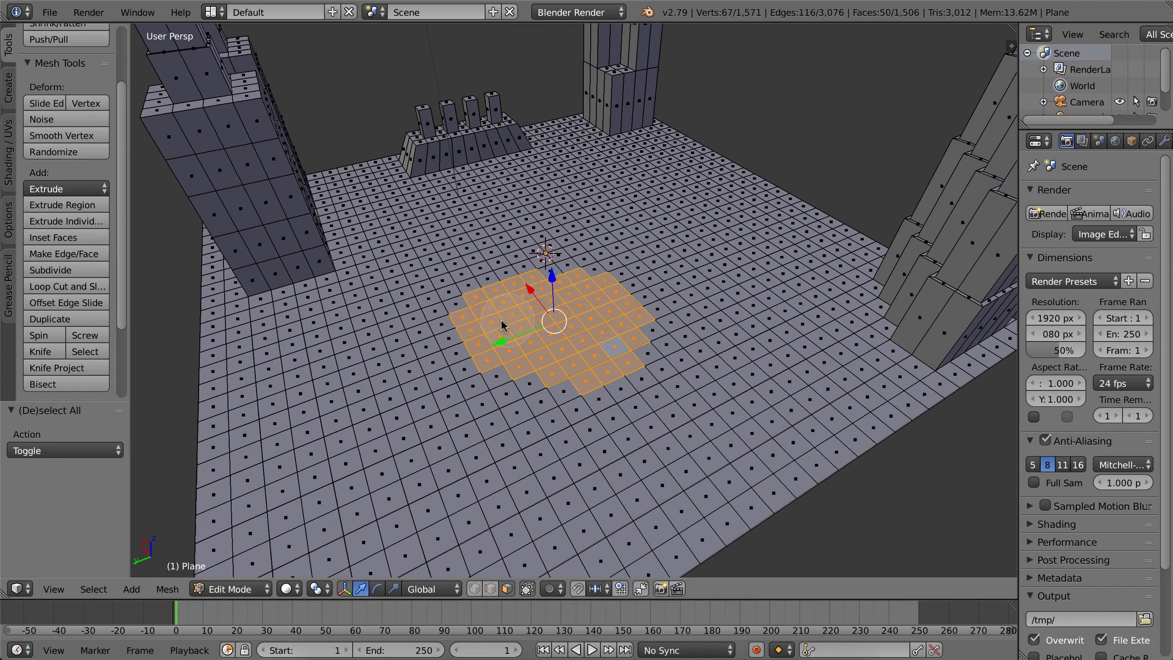
Refine the round ground selection into a rectangular block of 6 by 8 faces near the plane's centre.
mouse_move(500, 320)
middle_down()
mouse_move(476, 302)
mouse_move(467, 333)
mouse_move(497, 381)
middle_up()
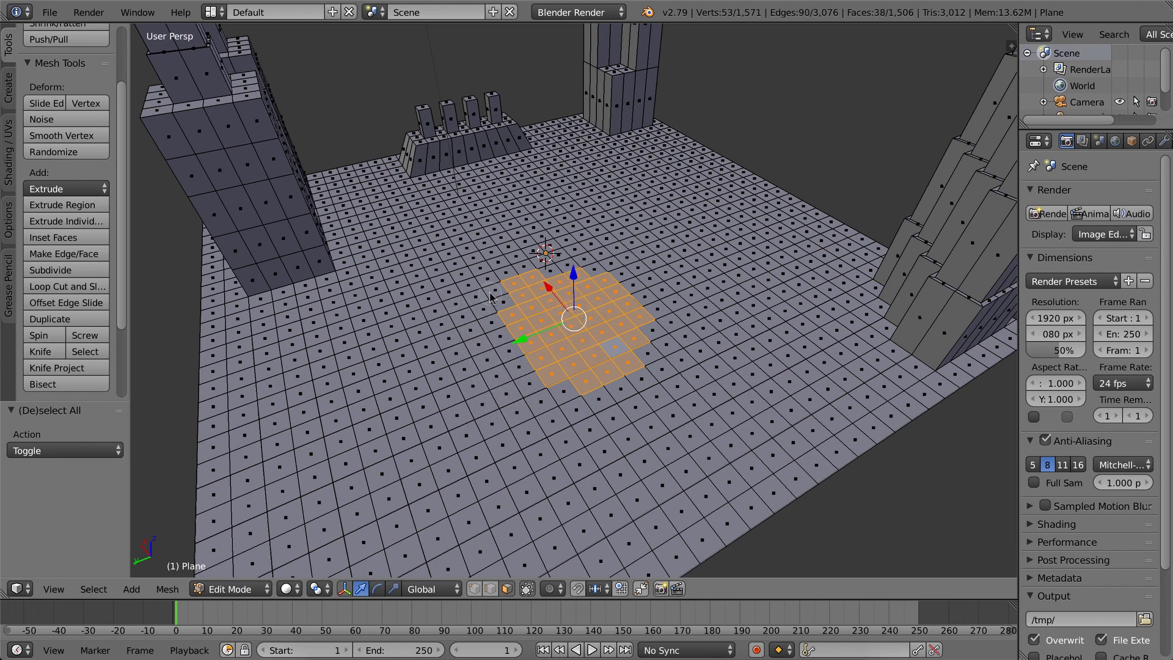
middle_drag(502, 299, 510, 300)
mouse_move(509, 300)
mouse_down()
mouse_move(543, 298)
mouse_move(565, 275)
mouse_move(584, 281)
mouse_up()
drag(625, 328, 634, 341)
drag(571, 368, 568, 380)
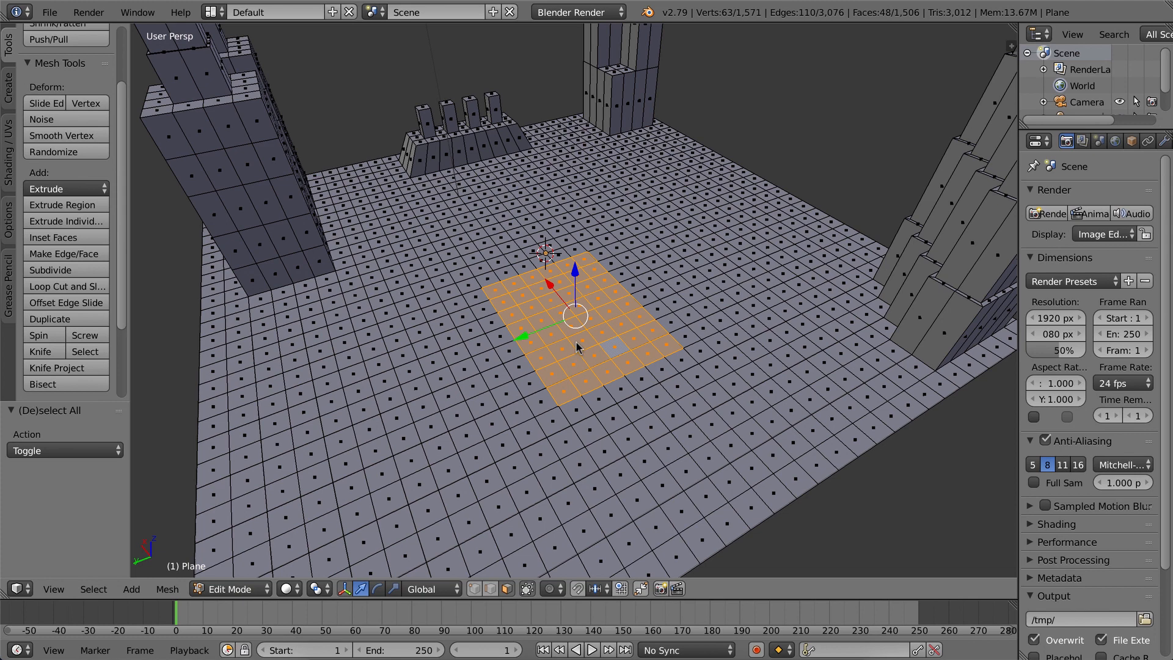
Extrude the rectangular block of ground faces upward by about 4.34 units as the central tower's base.
scroll(633, 364, down, 3)
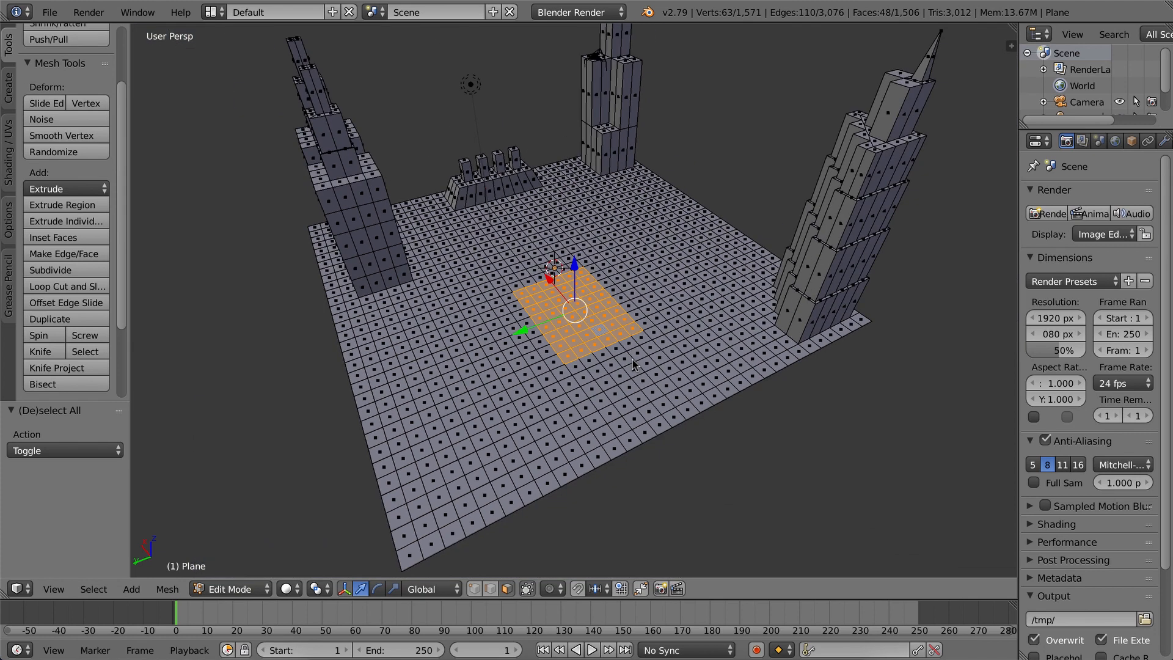
scroll(635, 356, down, 1)
key(e)
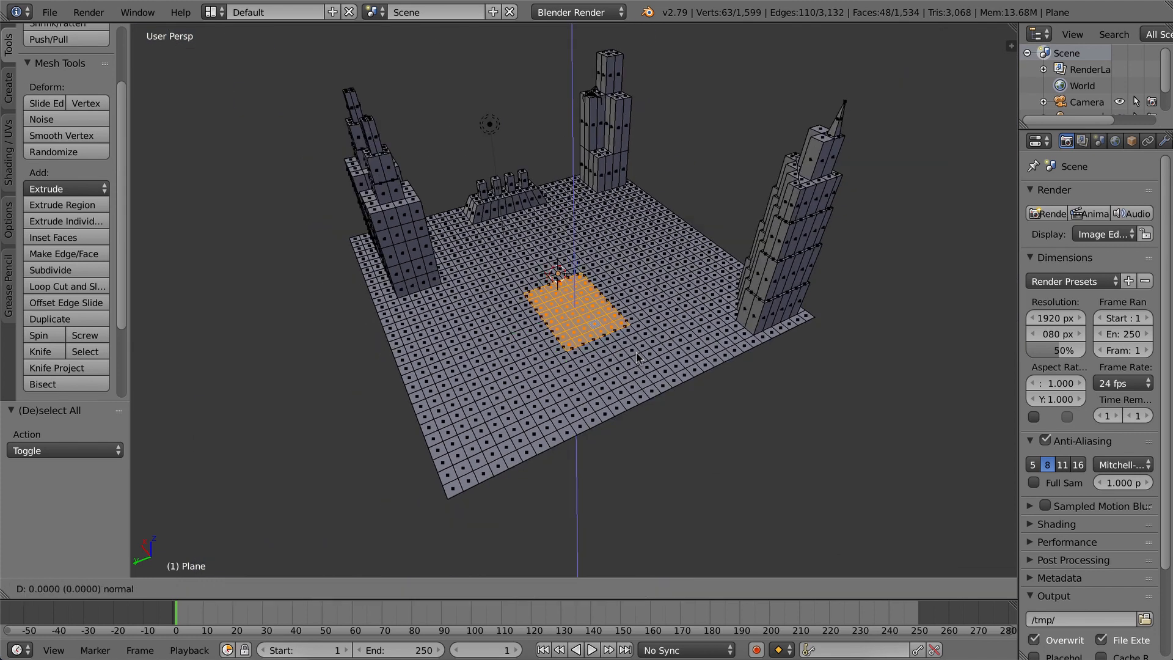
click(611, 256)
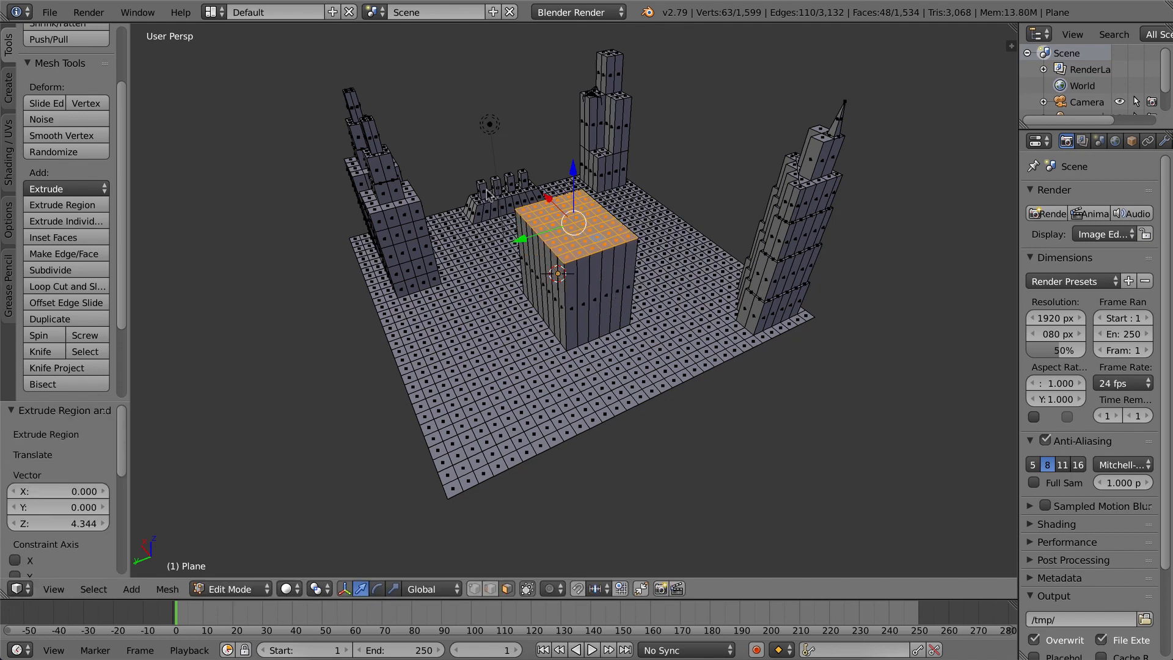
Deselect two rows of roof faces along one long edge of the base and extrude the remaining faces upward by about 3.03 units.
scroll(508, 207, up, 1)
shift+right_click(513, 186)
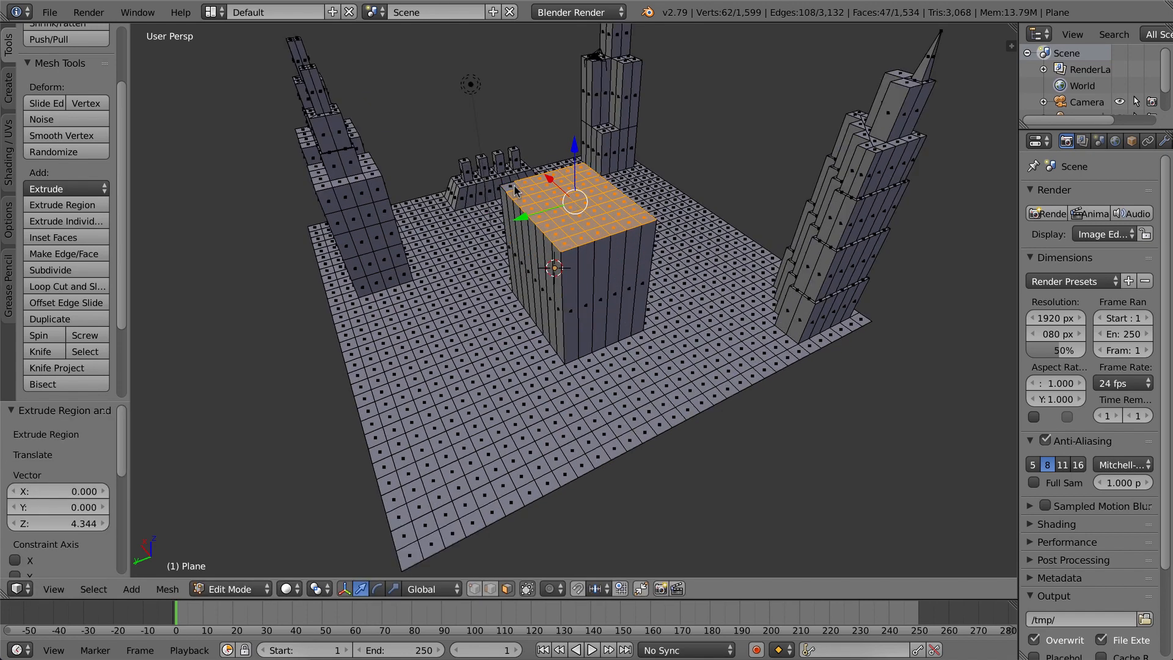
shift+right_click(523, 182)
shift+right_click(532, 188)
shift+right_click(536, 196)
shift+right_click(518, 194)
shift+right_click(524, 200)
shift+right_click(531, 208)
shift+right_click(542, 207)
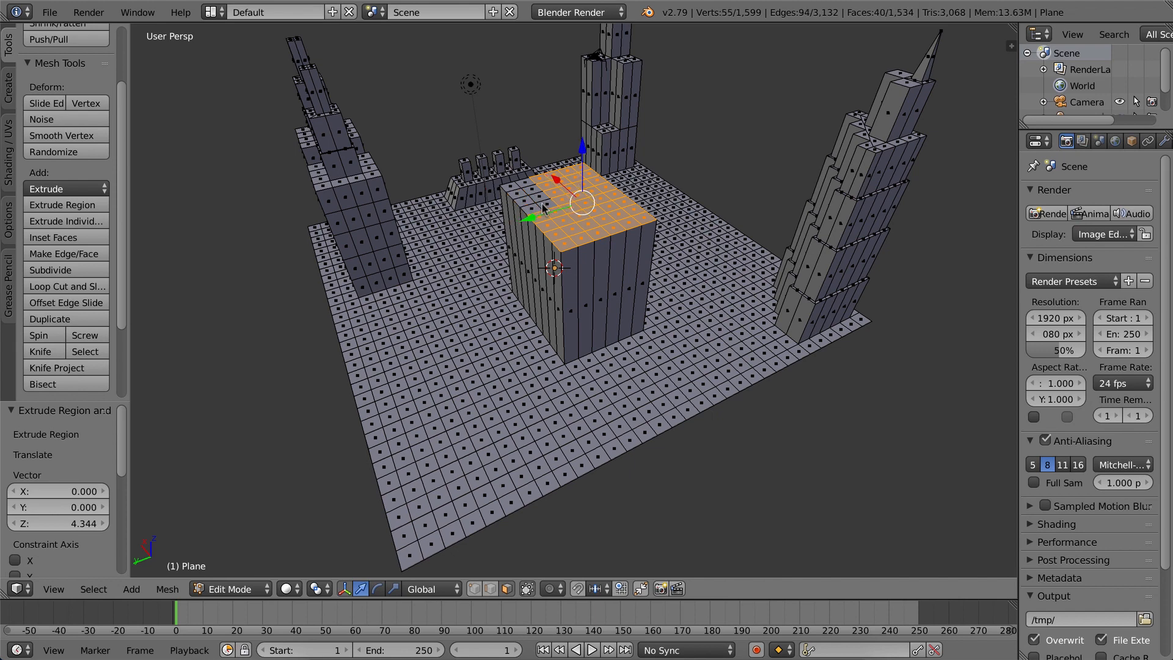
shift+right_click(529, 217)
shift+right_click(534, 222)
shift+right_click(540, 220)
middle_drag(539, 215, 562, 236)
middle_drag(546, 288, 607, 271)
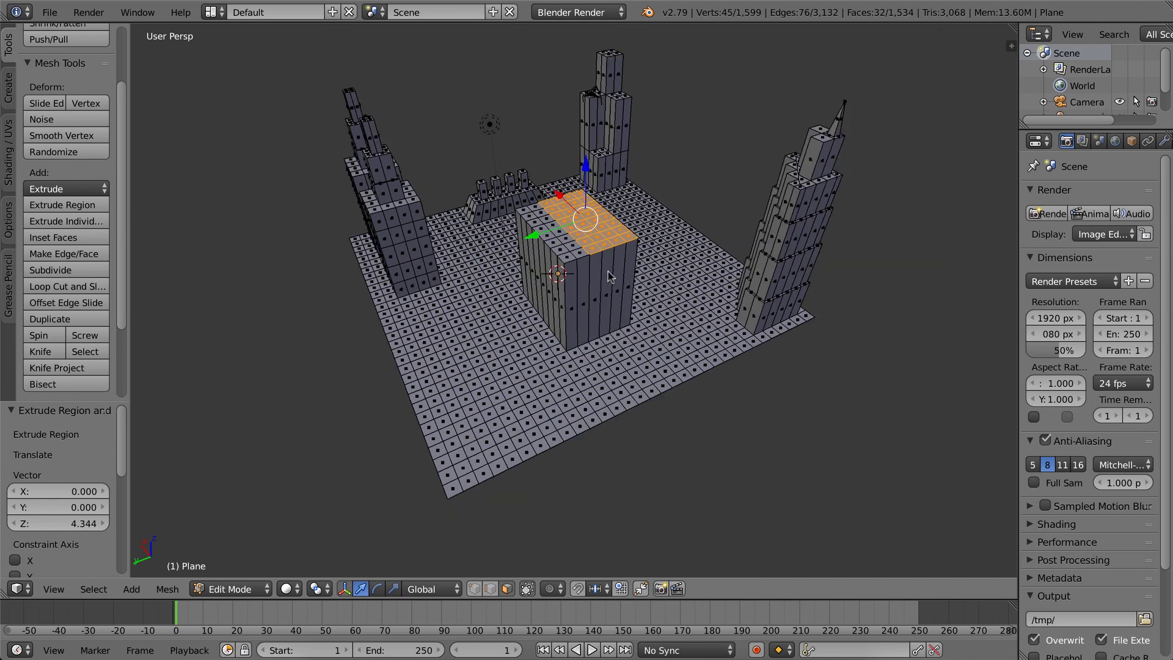
key(e)
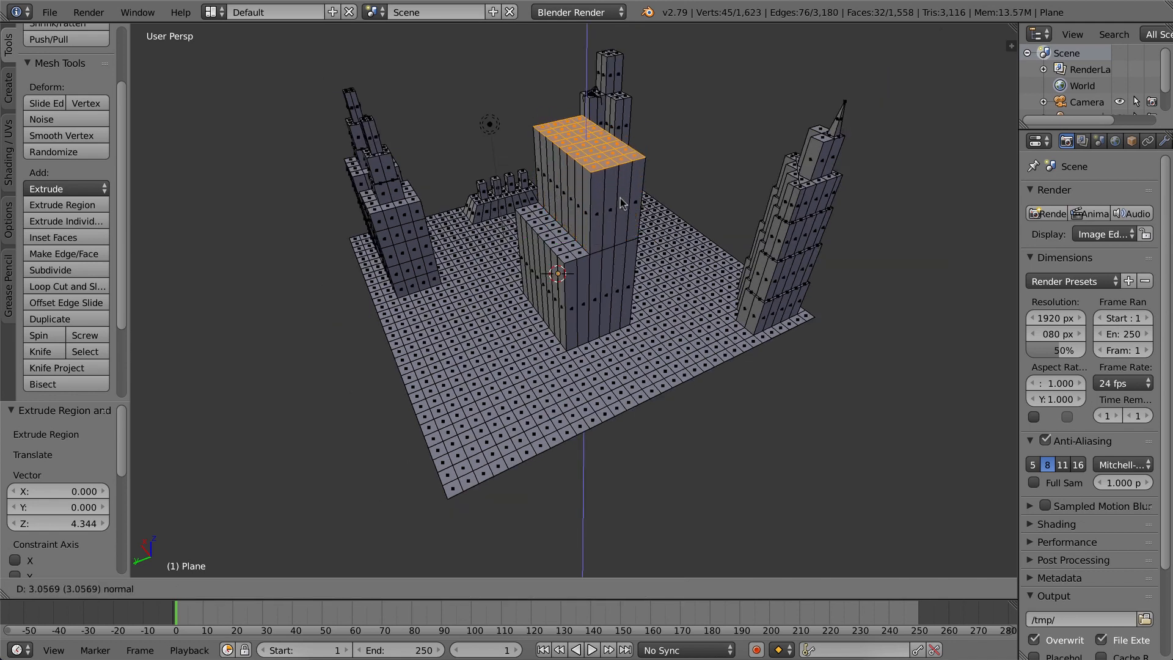
click(615, 195)
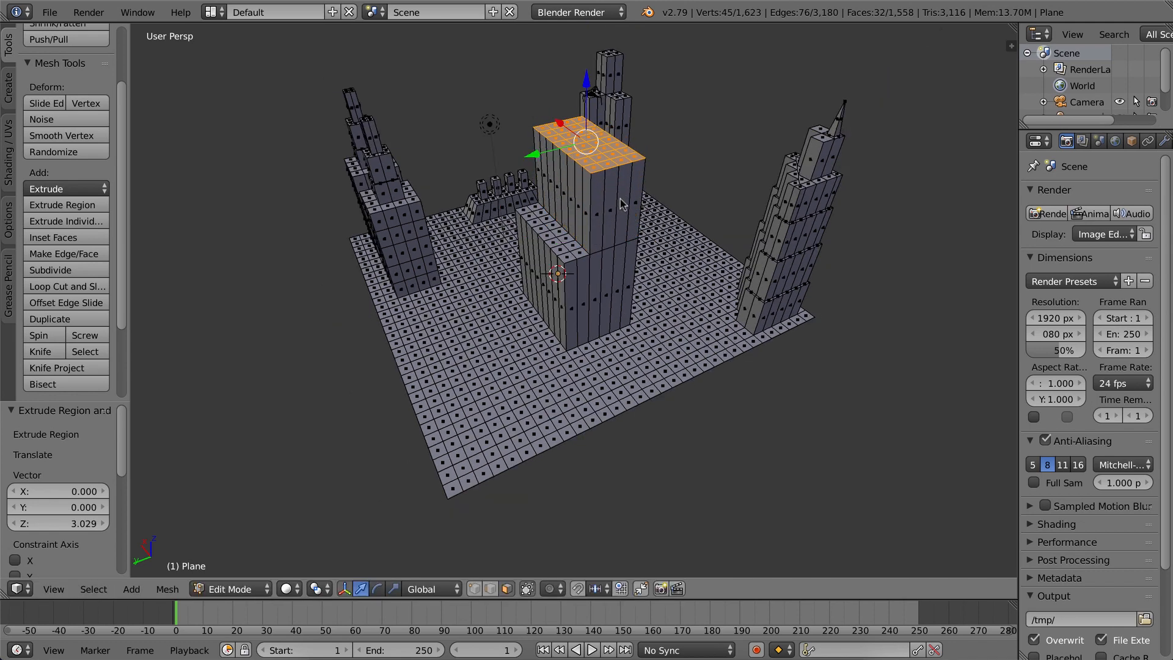
Deselect the two end rows of the raised roof's short side and extrude the remaining faces upward by about 2.77 units.
middle_drag(629, 163, 600, 166)
right_click(607, 167)
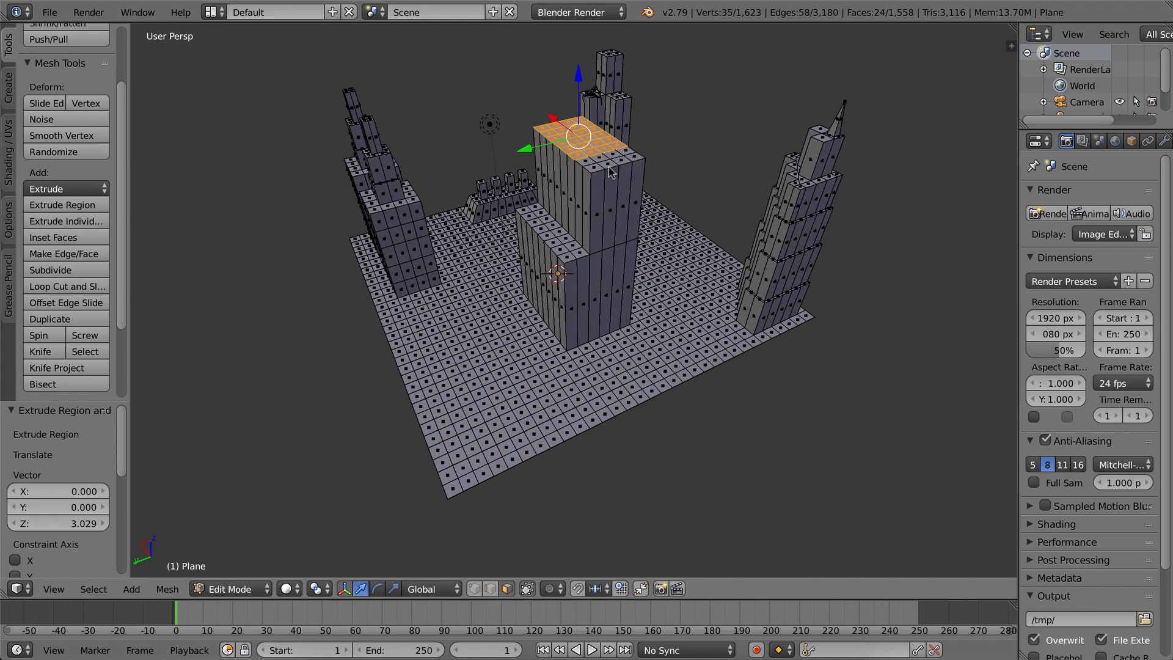
scroll(607, 166, down, 1)
key(e)
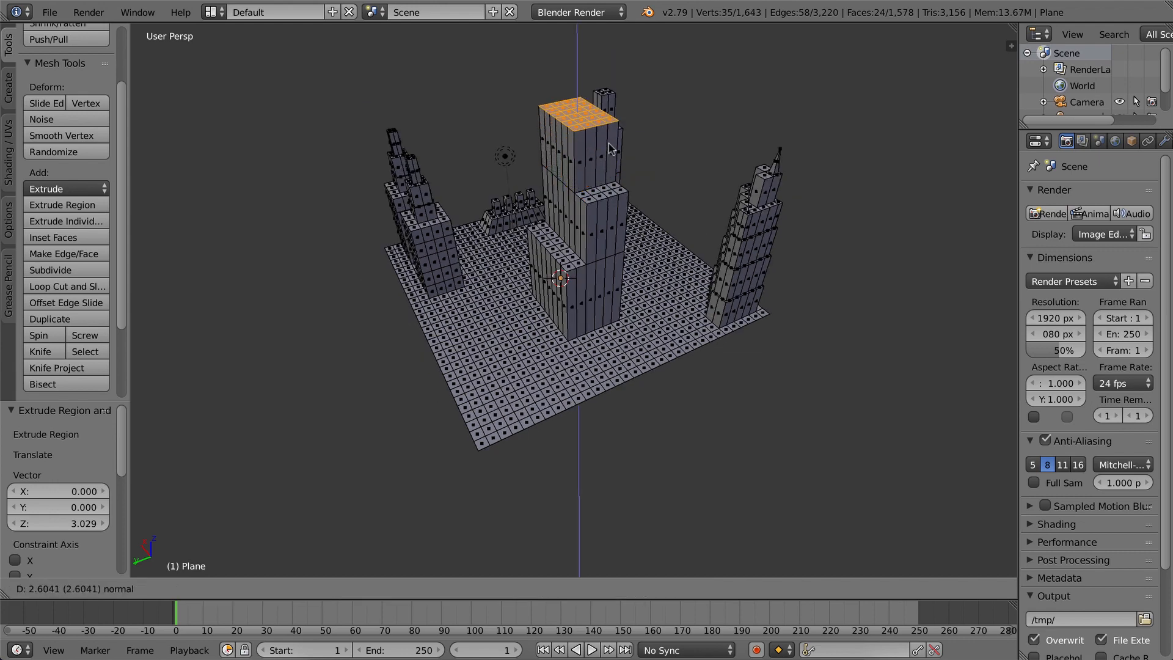
click(608, 141)
scroll(547, 119, up, 1)
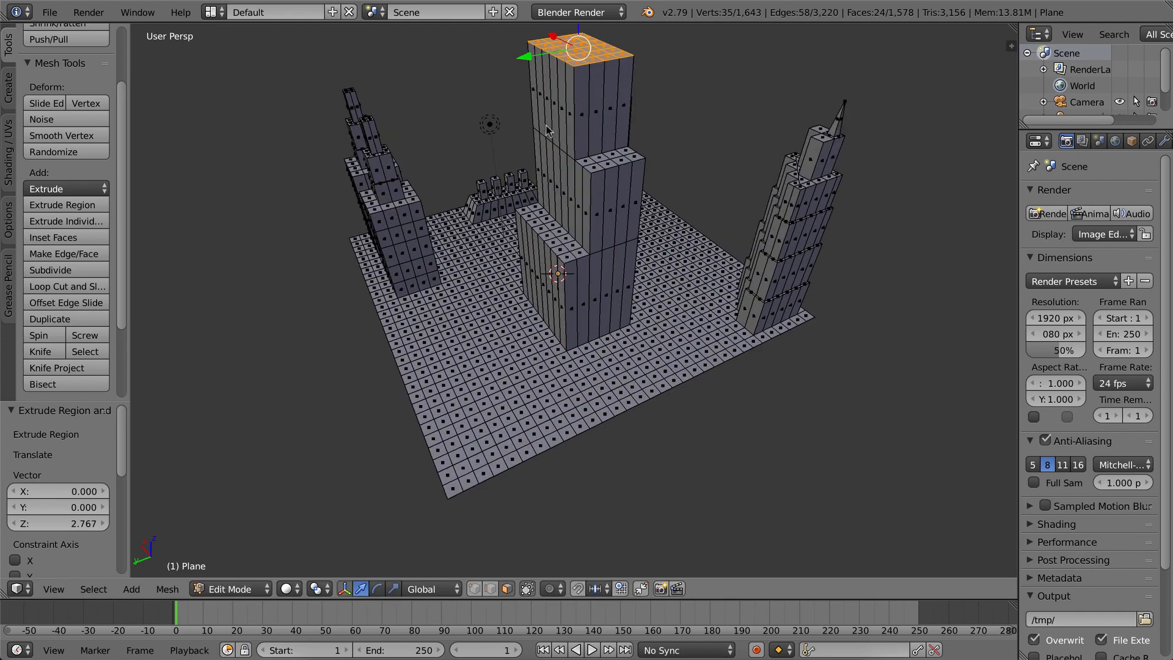
Deselect two more rows to leave a 4 by 4 roof block and extrude it upward by about 2.99 units.
mouse_move(541, 121)
middle_down()
mouse_move(640, 146)
mouse_move(596, 159)
mouse_move(602, 171)
middle_up()
right_click(602, 171)
scroll(659, 211, down, 2)
key(e)
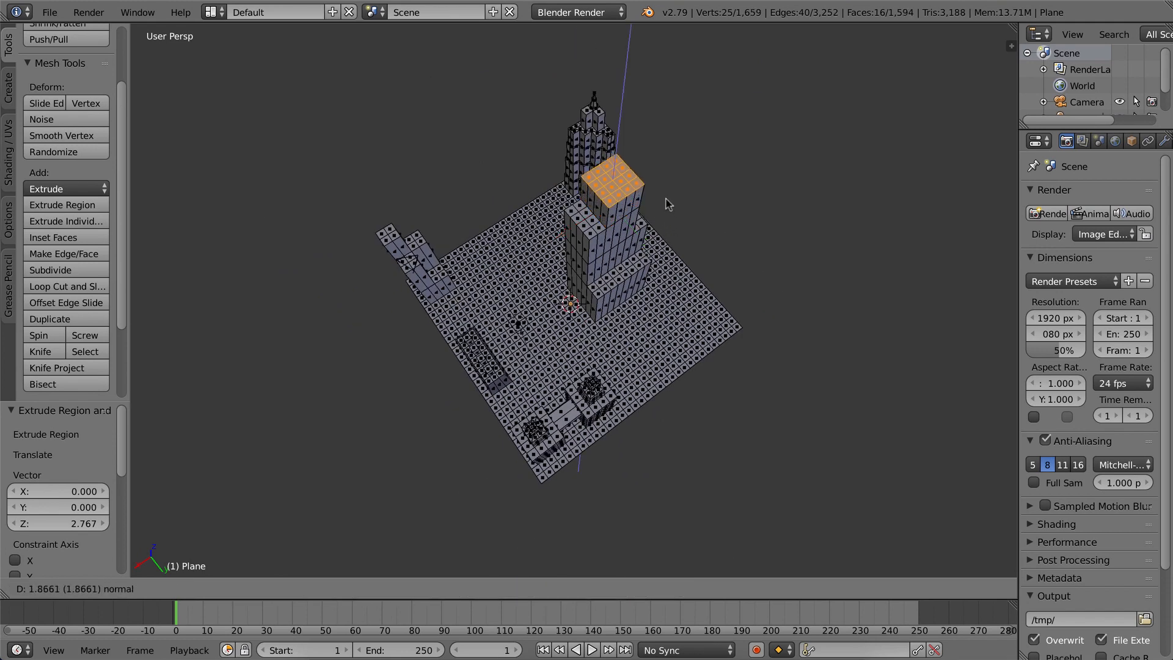
click(670, 190)
scroll(614, 160, up, 3)
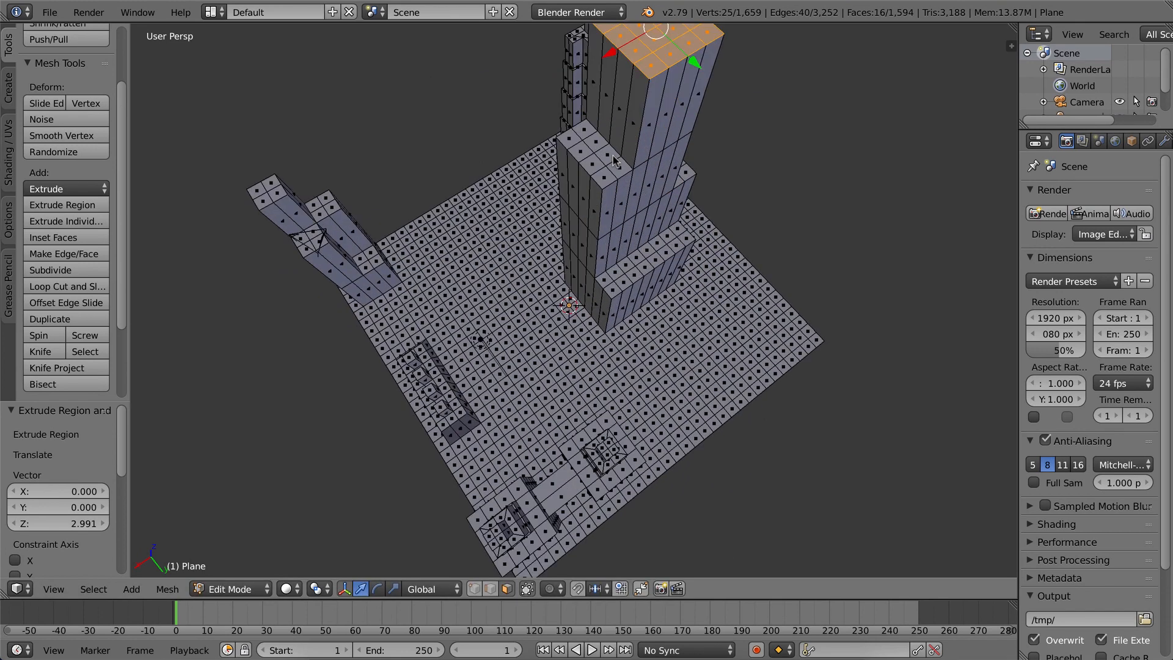
Select the four central faces of the tower's square roof and extrude them upward by about 1.62 units.
key(KP_Decimal)
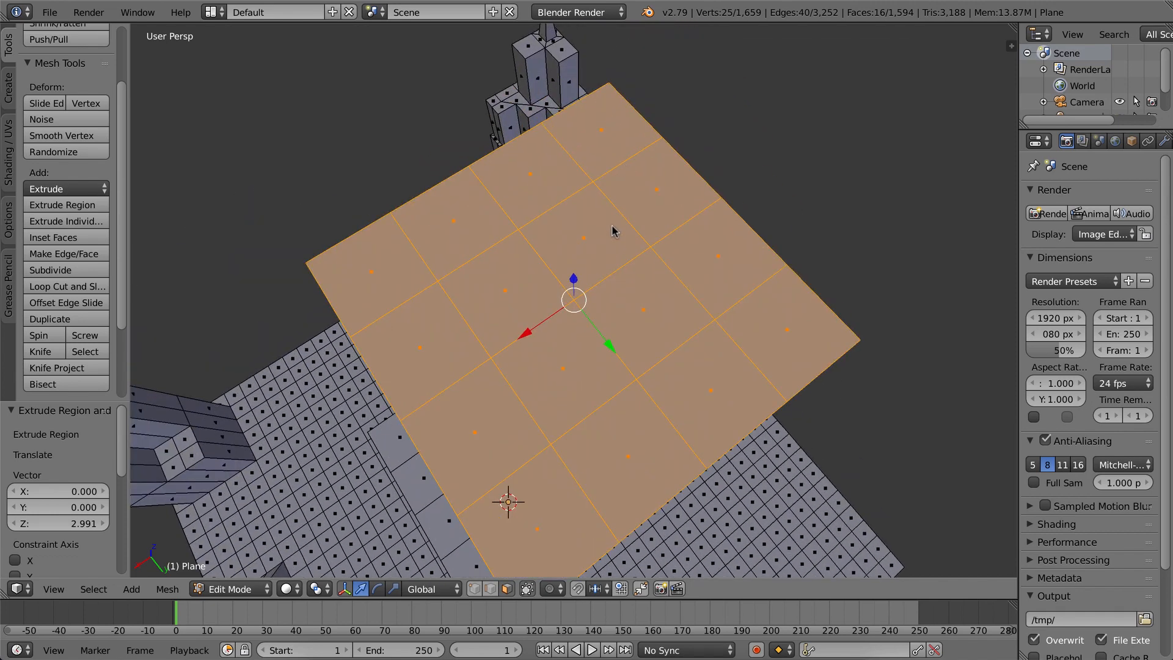
right_click(590, 256)
shift+right_click(516, 292)
shift+right_click(564, 357)
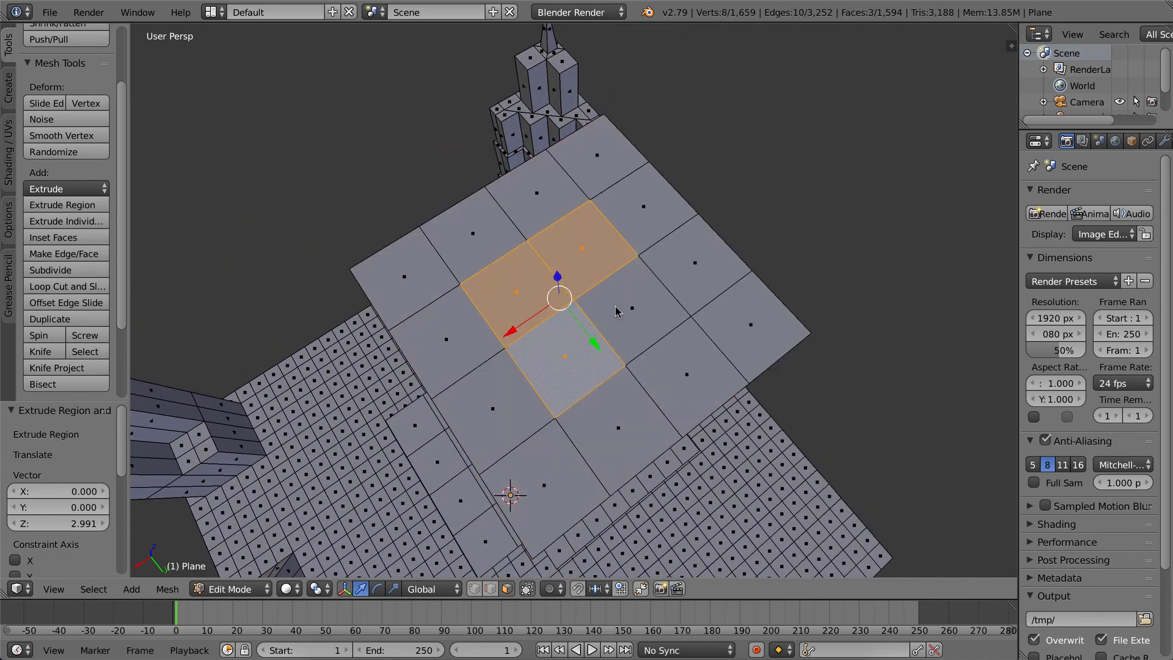
shift+right_click(632, 307)
scroll(617, 306, down, 3)
scroll(617, 307, down, 2)
middle_drag(619, 361, 607, 345)
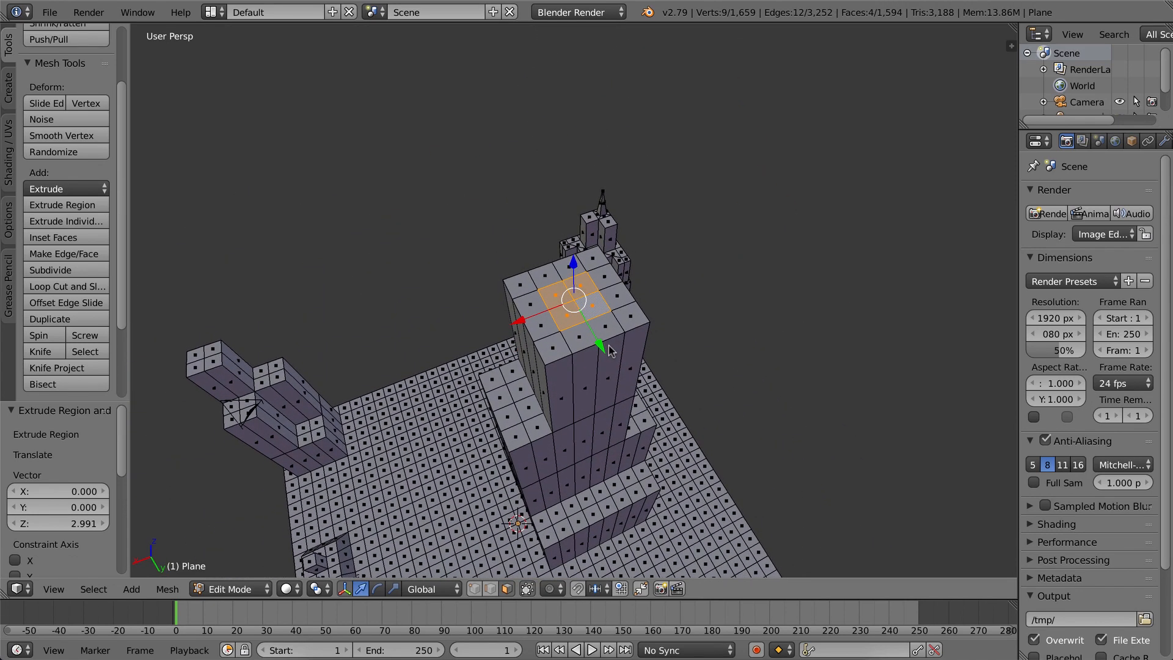
key(e)
click(628, 315)
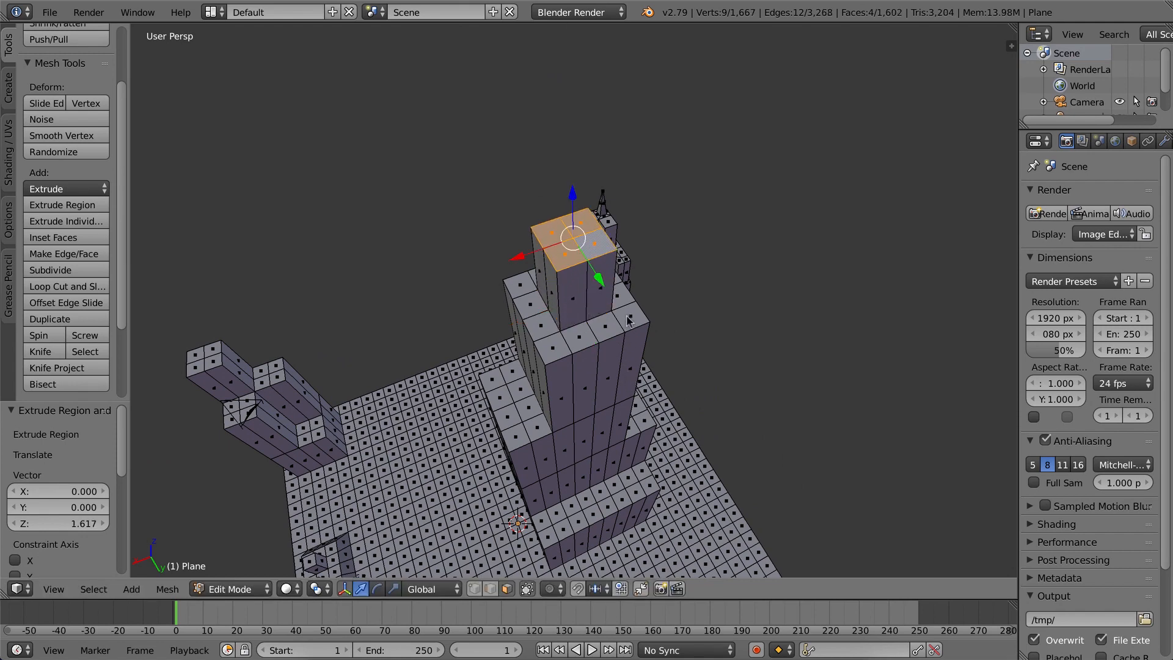
Inset the top faces by about 0.045 and extrude the smaller faces upward by about 1.89 units as a spire.
key(i)
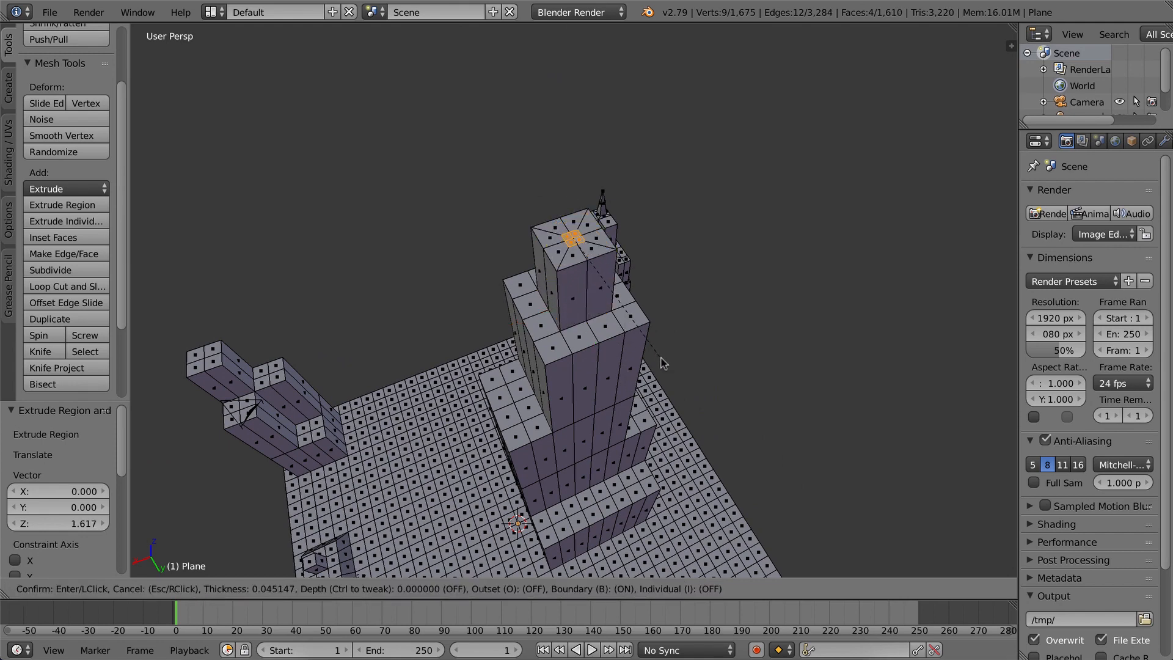
click(662, 363)
key(e)
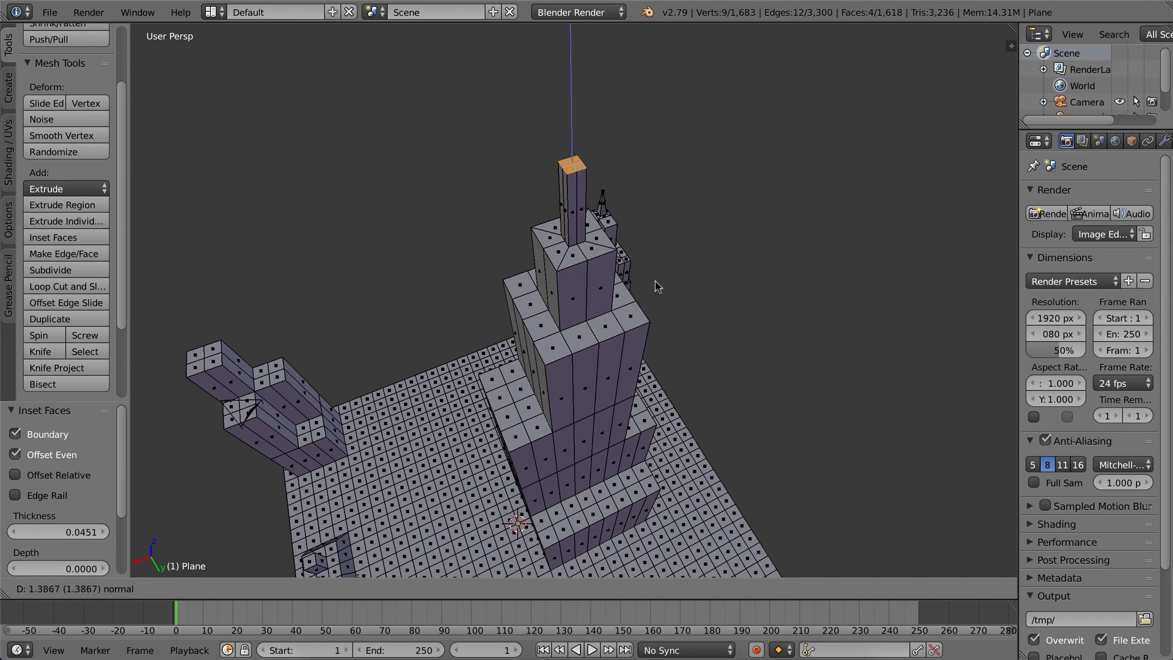
click(654, 256)
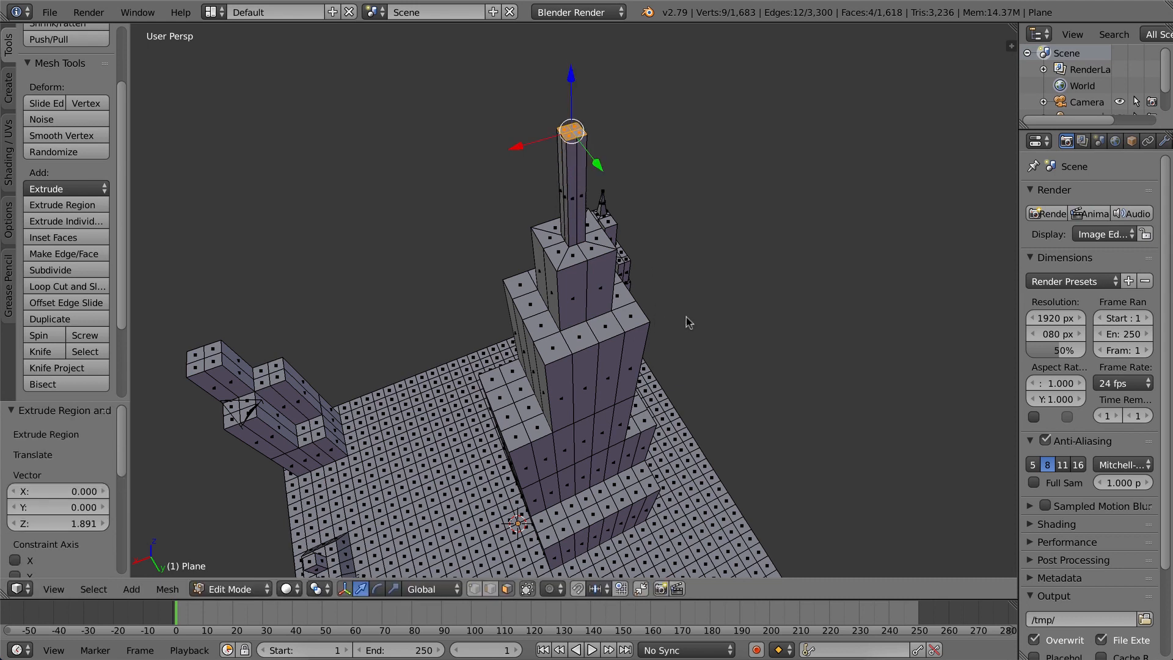
Taper the spire by scaling its top faces down to about 0.158.
key(s)
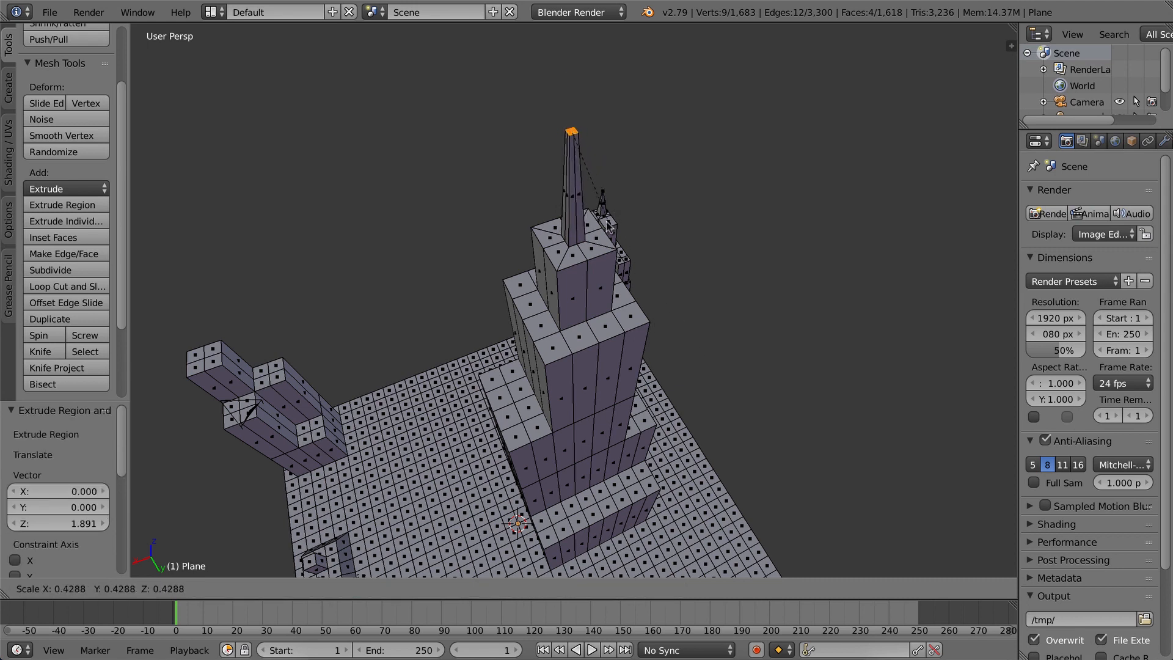
click(576, 175)
scroll(593, 365, down, 6)
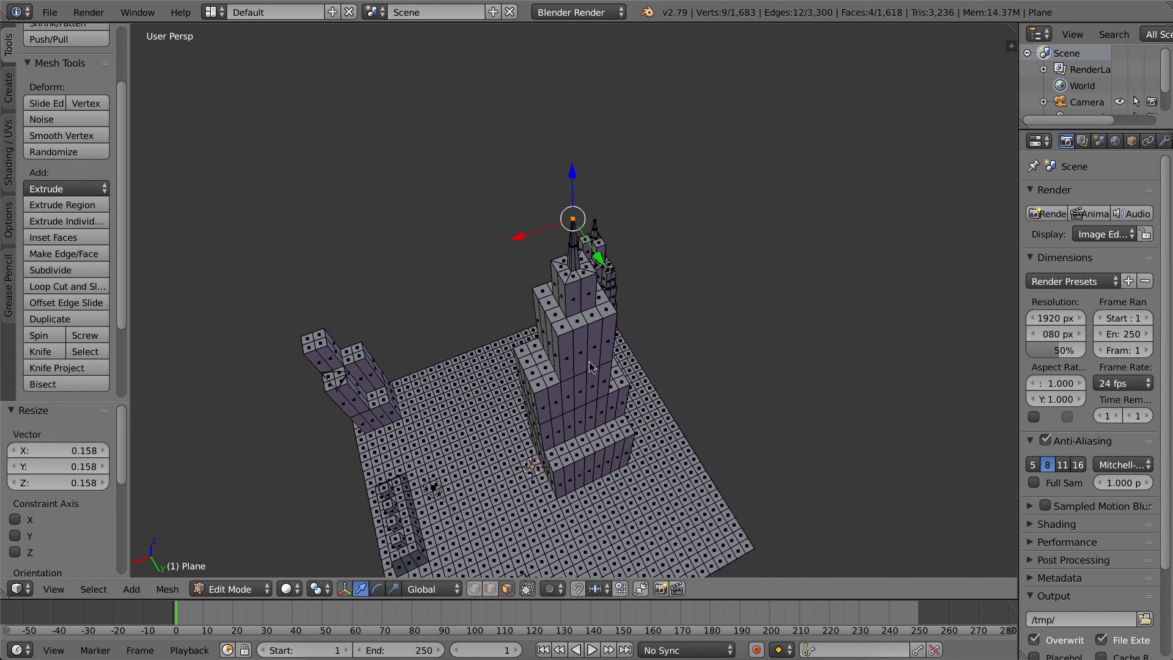
middle_drag(668, 533, 588, 521)
scroll(591, 520, down, 1)
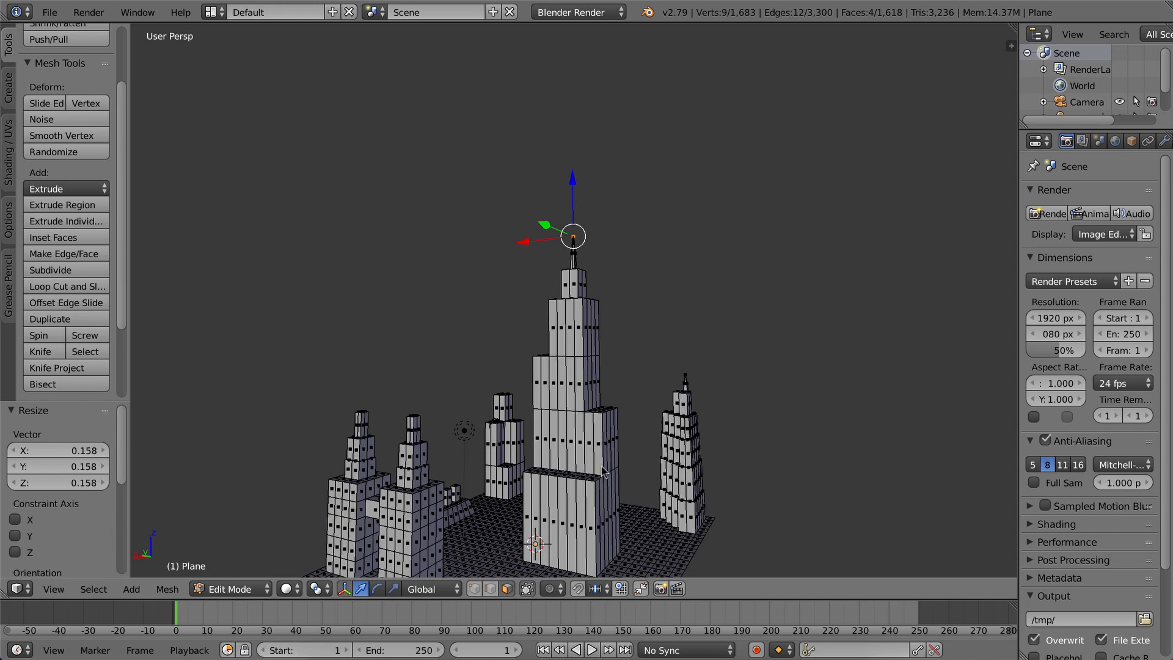
scroll(601, 470, up, 3)
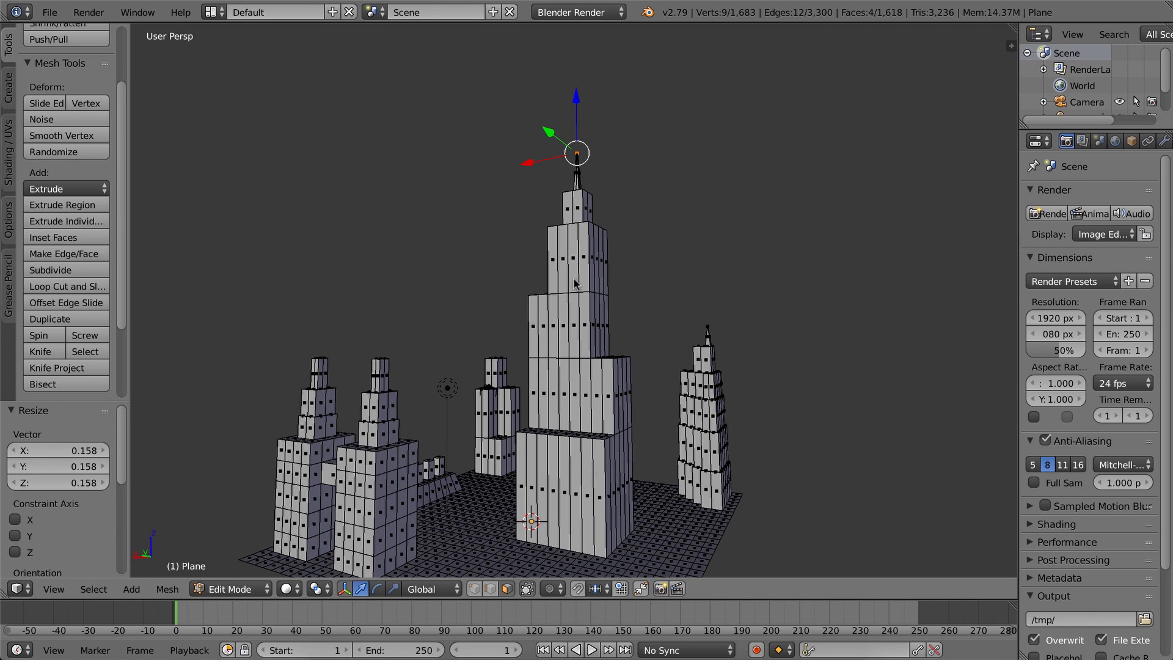
Add one centred horizontal loop cut around each of the central tower's second, third and fourth tiers.
click(53, 287)
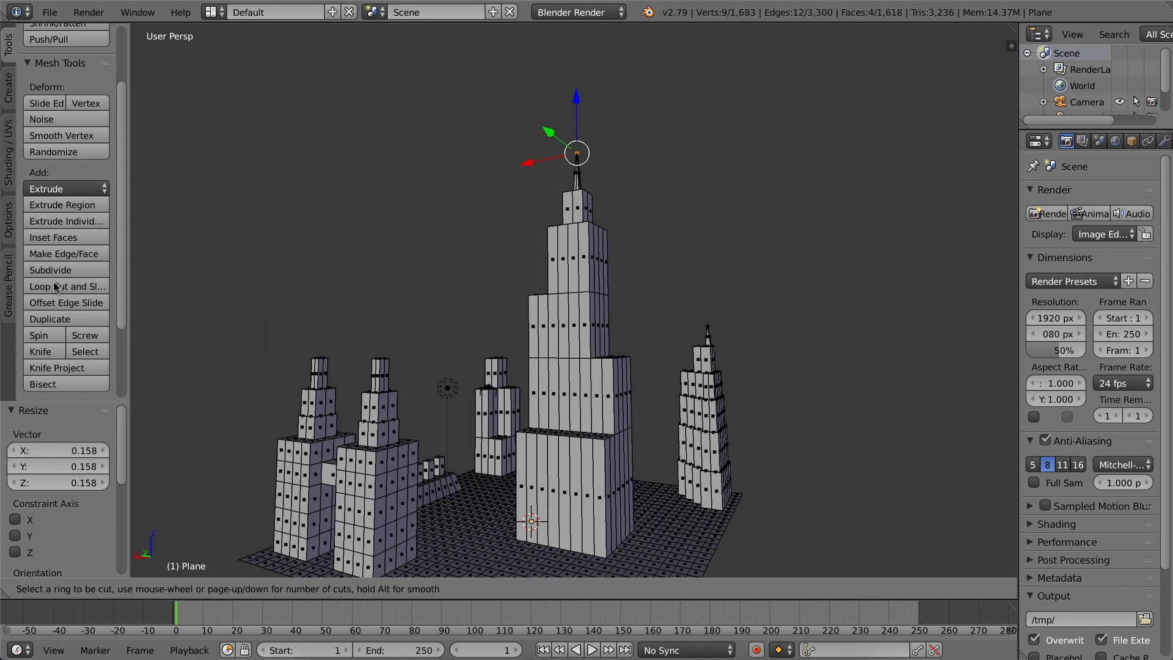
click(554, 328)
right_click(555, 328)
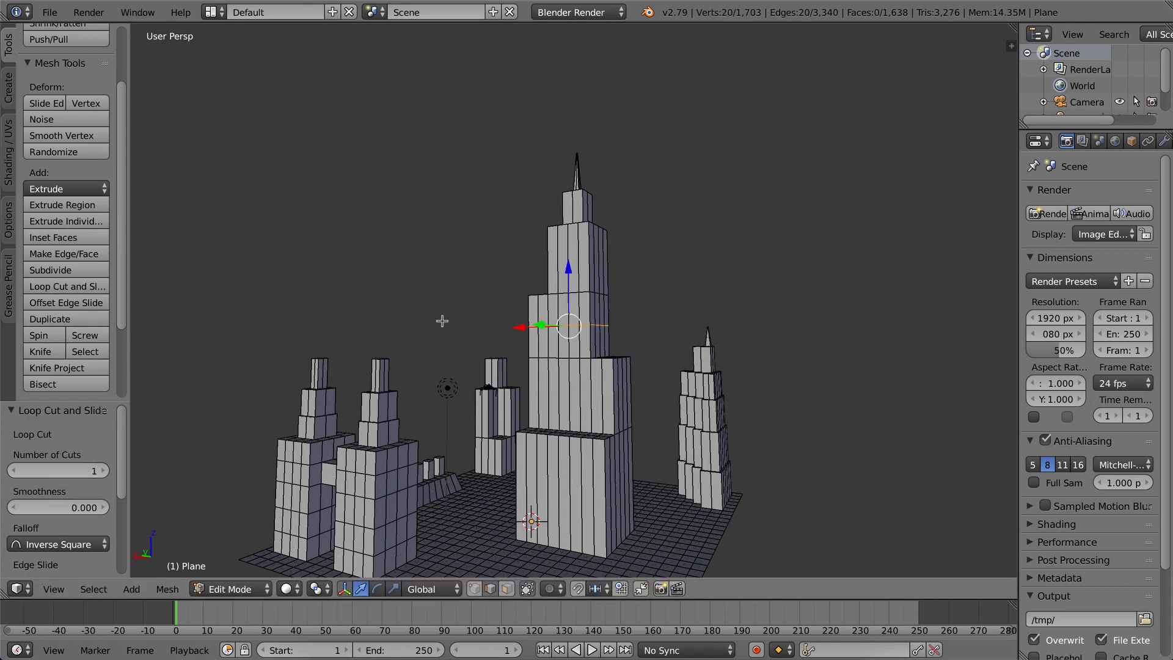
key(ctrl+r)
click(568, 272)
right_click(568, 272)
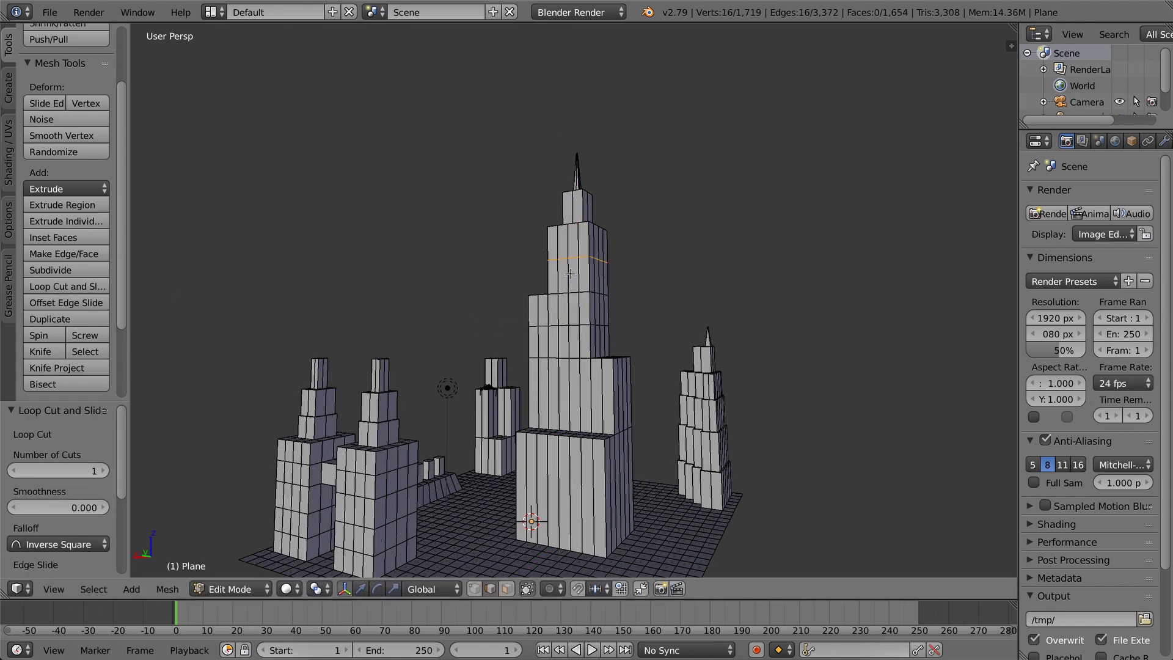
key(ctrl+r)
click(551, 407)
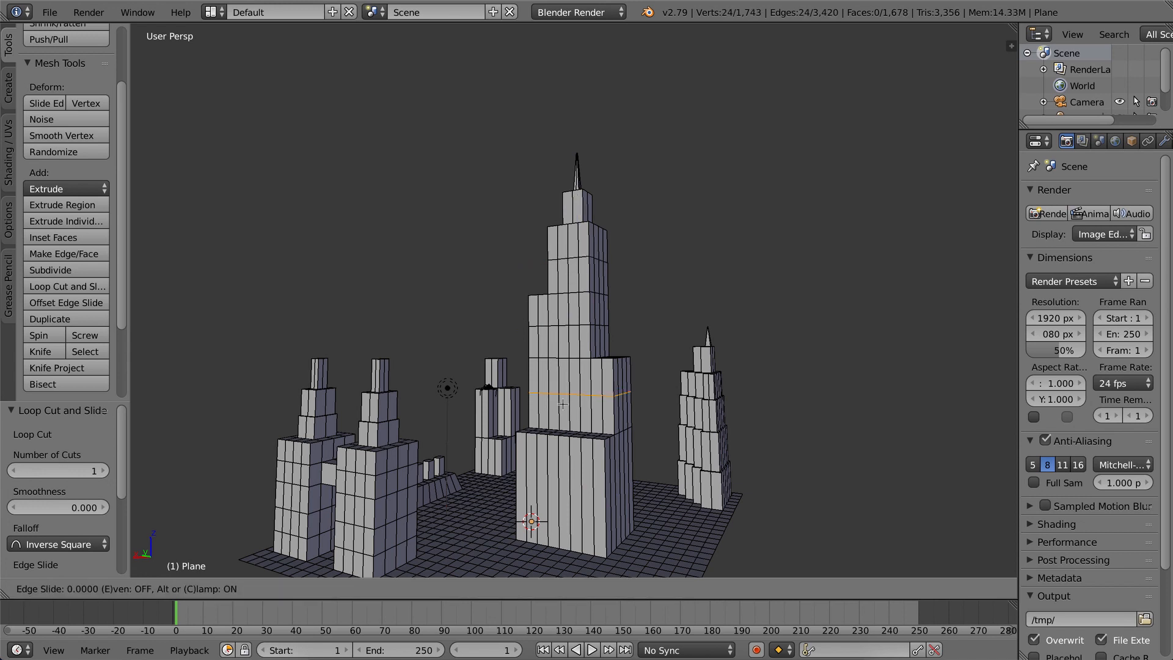
right_click(550, 407)
Add three evenly spaced horizontal loop cuts around the central tower's base and switch back to face selection.
key(ctrl+r)
scroll(558, 499, up, 2)
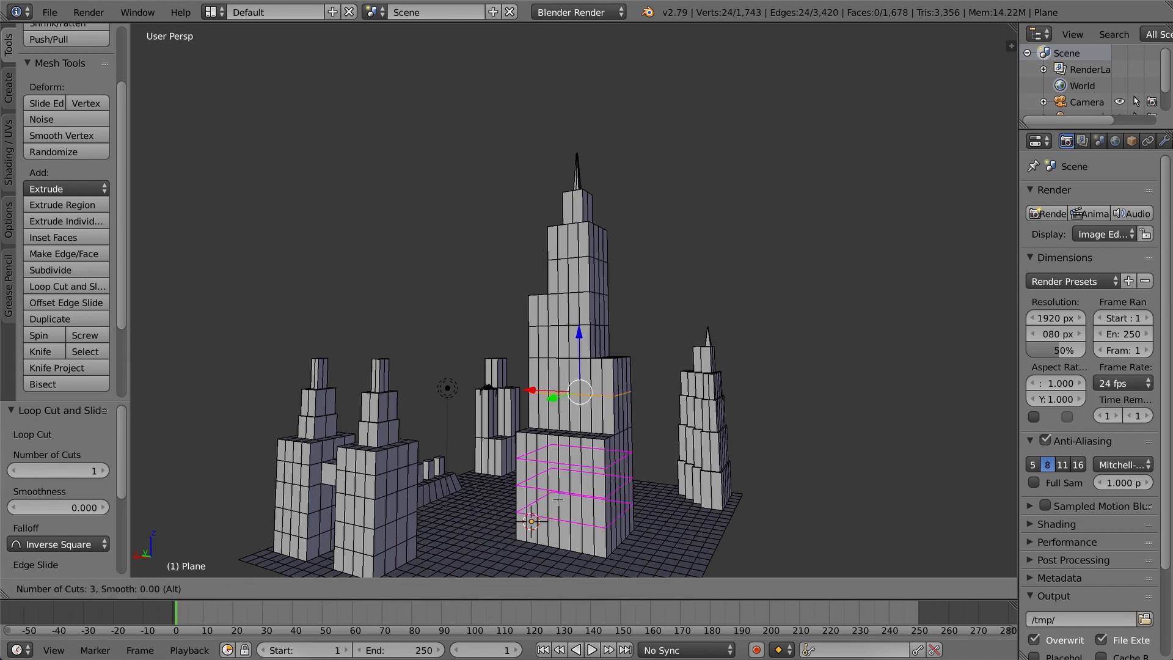
click(557, 499)
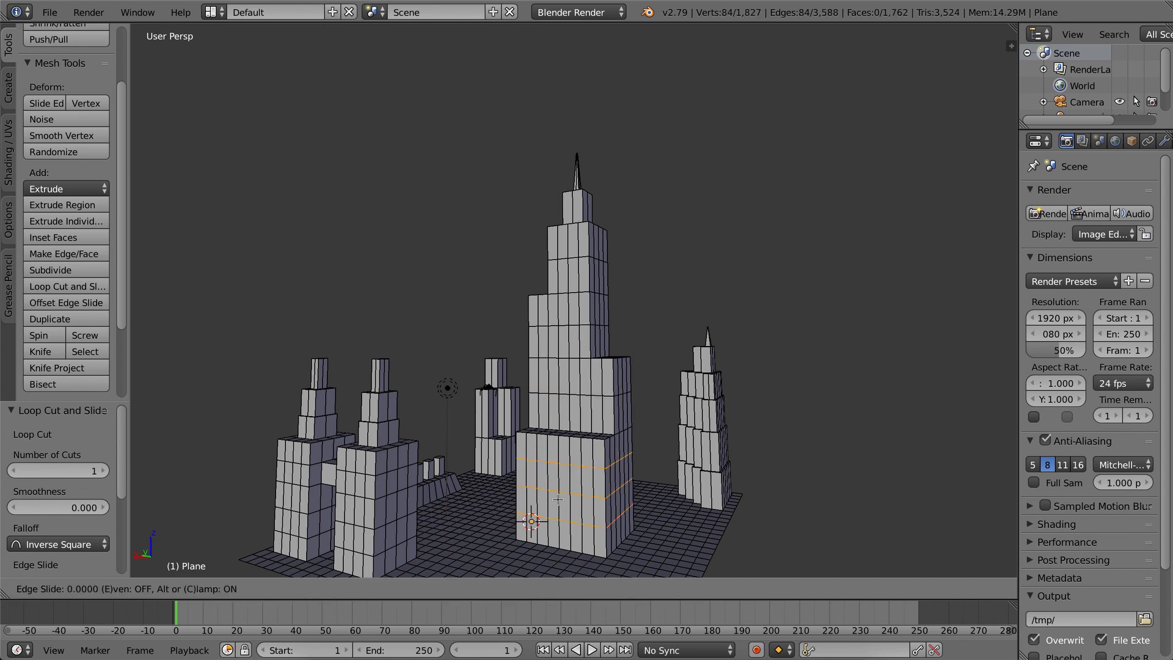
right_click(558, 499)
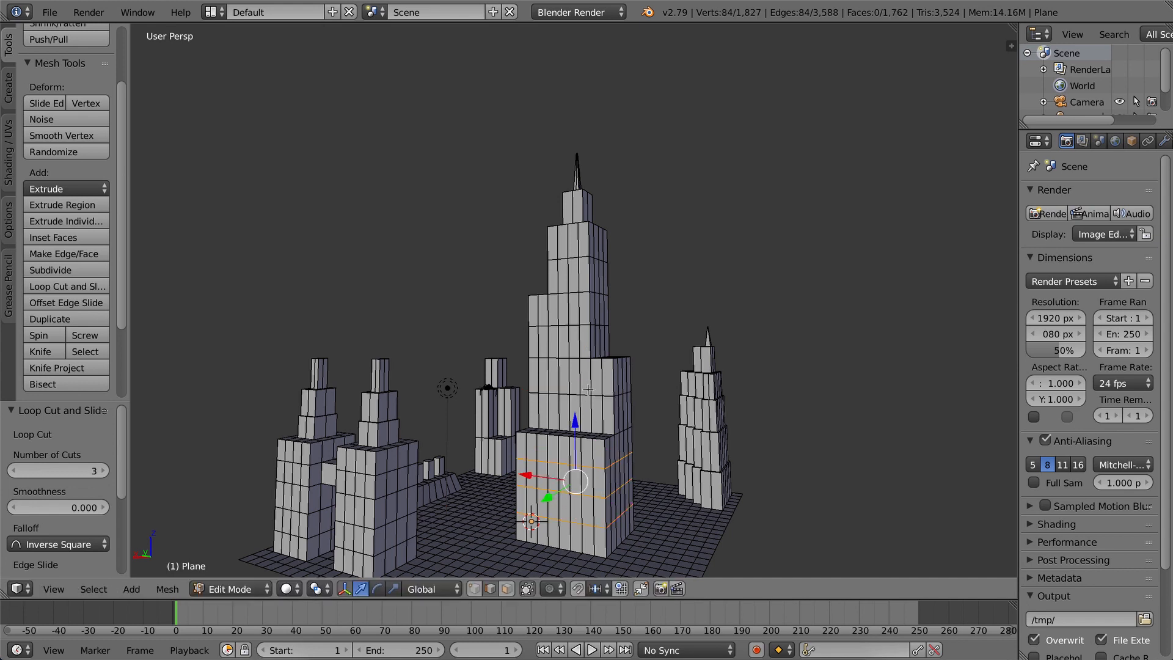
click(507, 588)
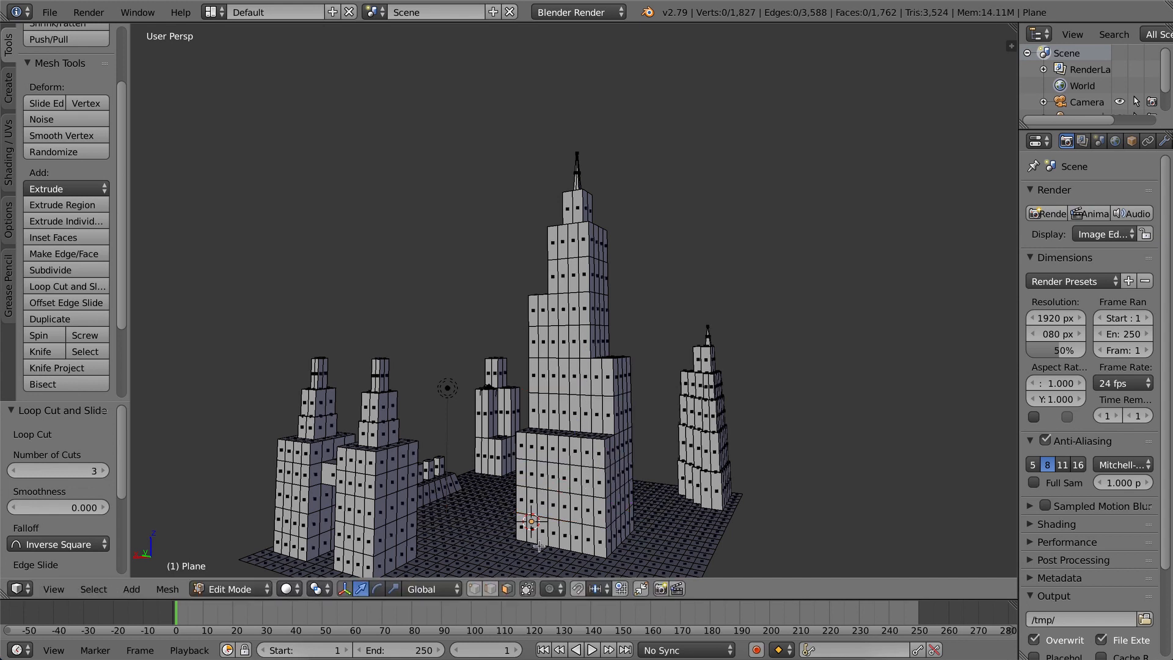
middle_drag(682, 409, 681, 408)
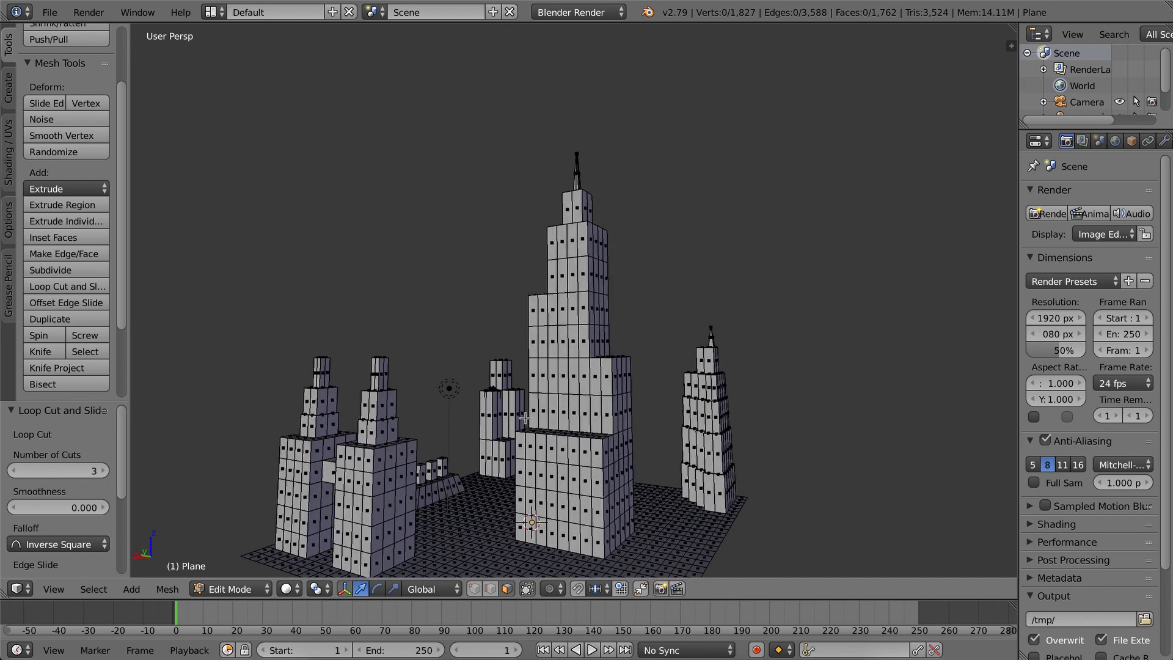
Clear the selection and circle-select the wall faces on the two visible sides of the central tower's four lower tiers.
mouse_move(554, 487)
middle_down()
mouse_move(565, 455)
mouse_move(573, 472)
mouse_move(552, 472)
middle_up()
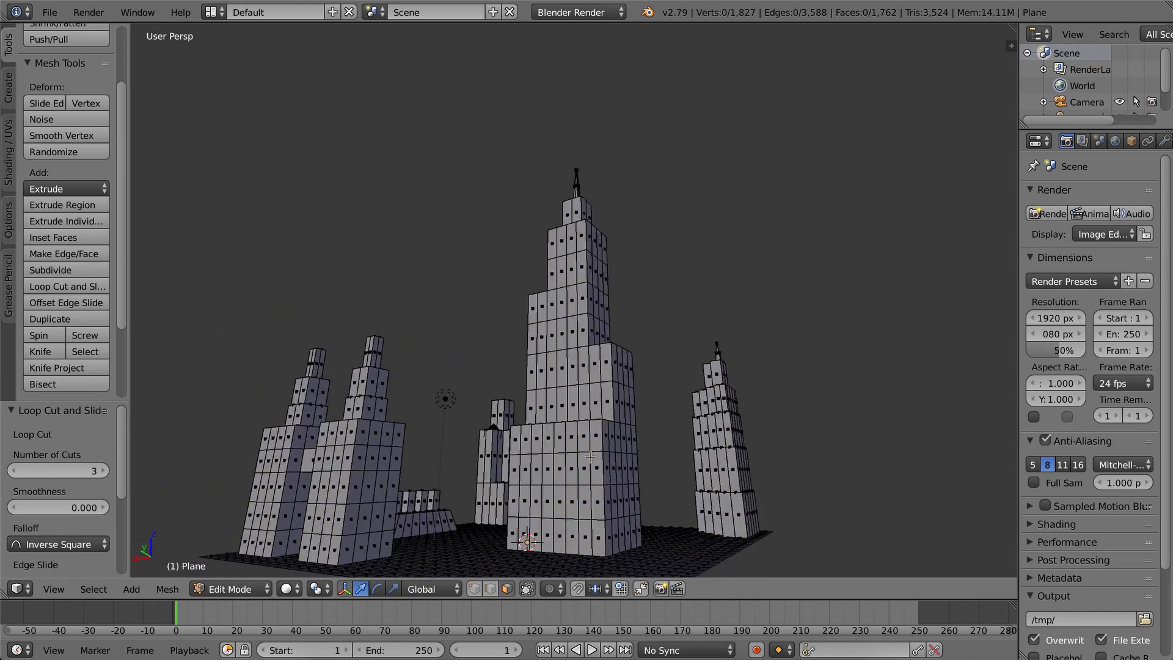
key(a)
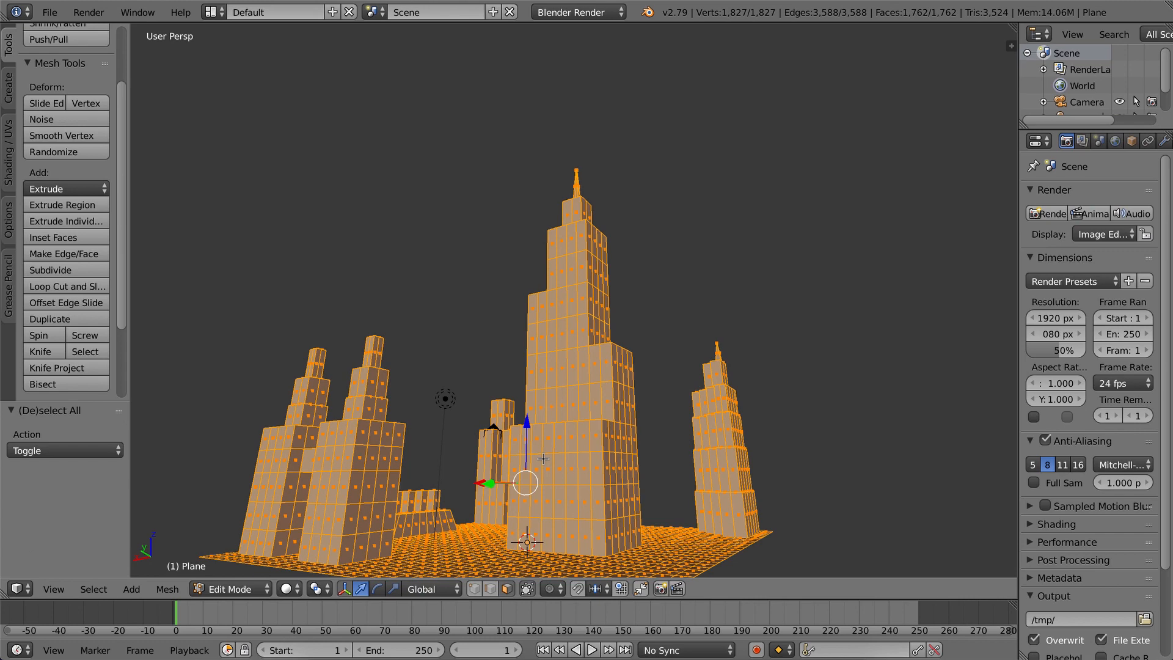
key(a)
key(a)
key(a)
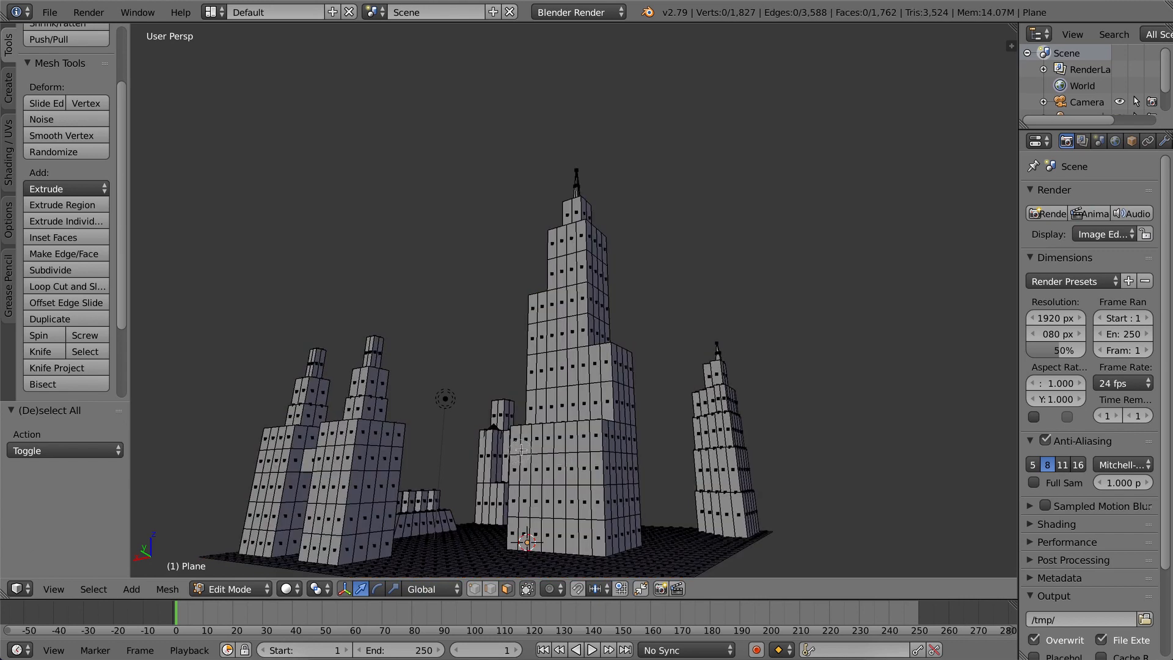
mouse_move(516, 455)
mouse_down()
mouse_move(617, 453)
mouse_move(623, 511)
mouse_move(605, 526)
mouse_move(529, 516)
mouse_move(619, 491)
mouse_move(623, 479)
mouse_move(622, 515)
mouse_move(603, 413)
mouse_move(616, 370)
mouse_move(620, 404)
mouse_move(575, 376)
mouse_move(550, 376)
mouse_move(541, 390)
mouse_up()
middle_drag(544, 396, 547, 400)
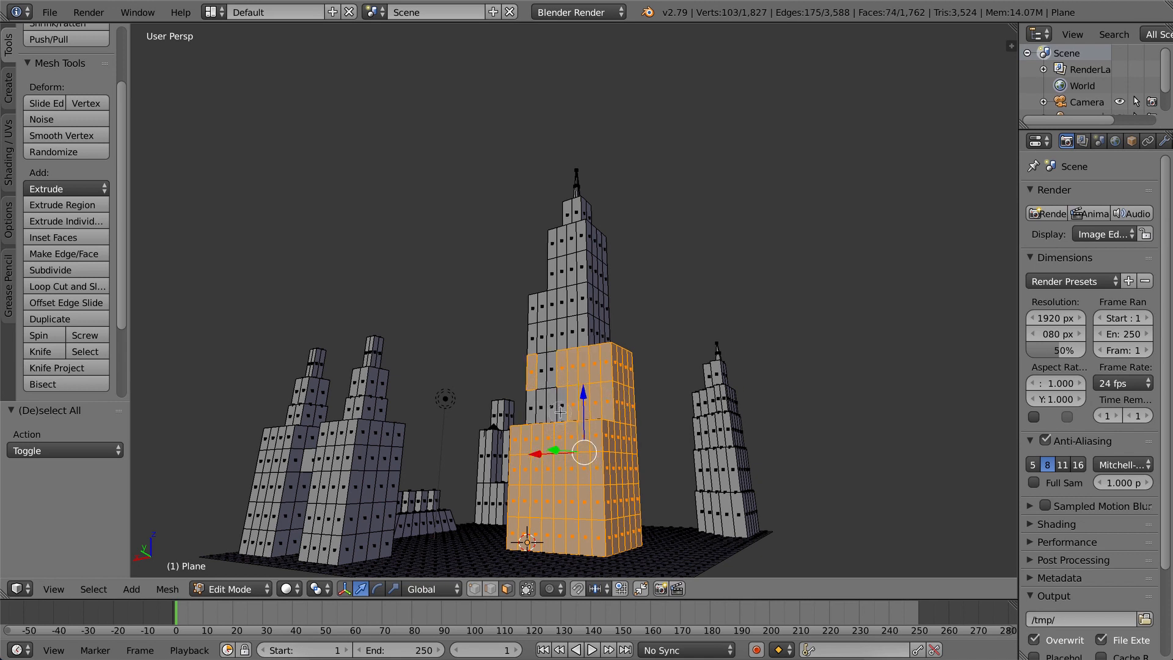
mouse_move(560, 413)
mouse_down()
mouse_move(531, 405)
mouse_move(553, 378)
mouse_up()
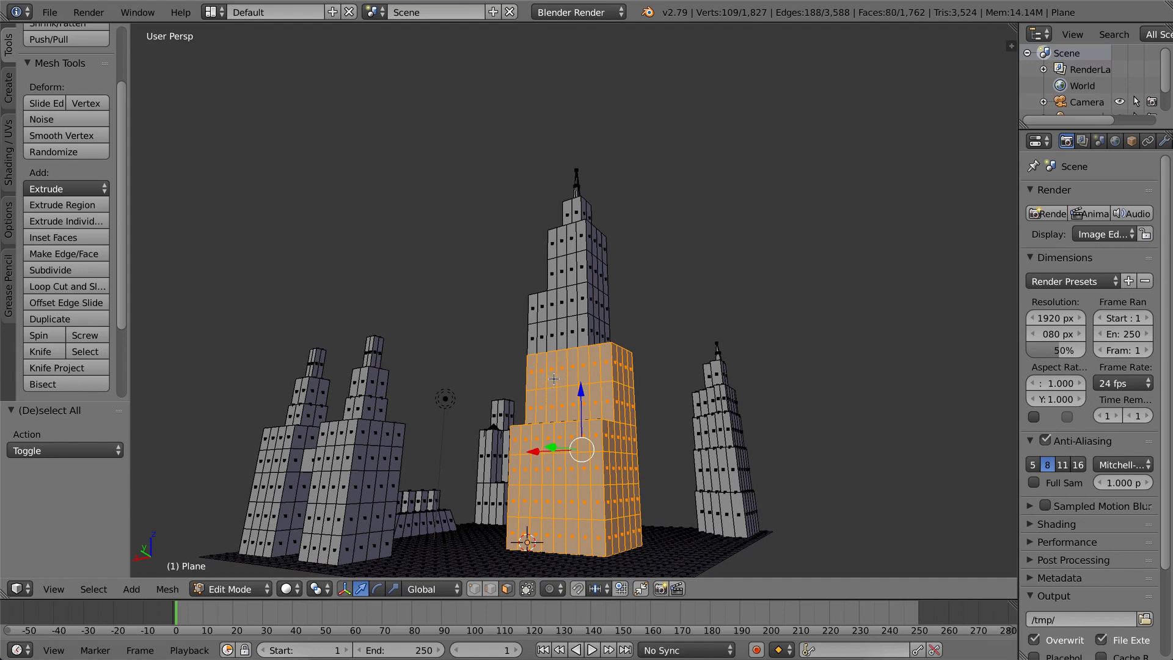
middle_drag(553, 379, 560, 453)
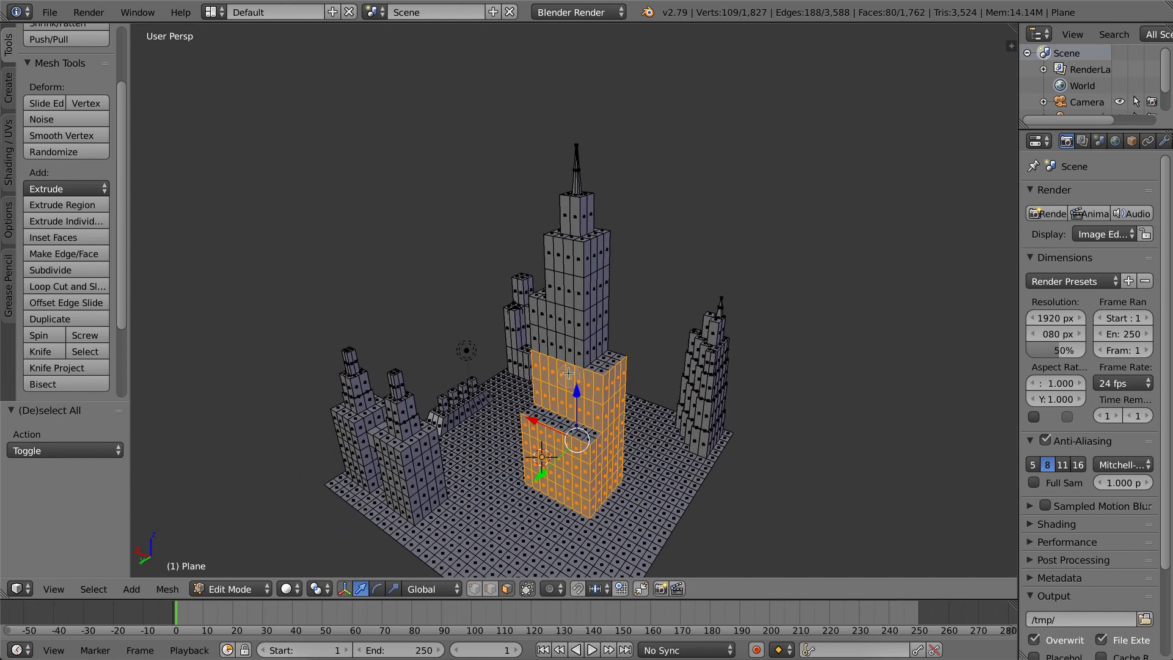
mouse_move(567, 372)
mouse_down()
mouse_move(577, 320)
mouse_move(595, 305)
mouse_move(586, 253)
mouse_move(563, 264)
mouse_move(580, 270)
mouse_move(596, 255)
mouse_move(547, 320)
mouse_up()
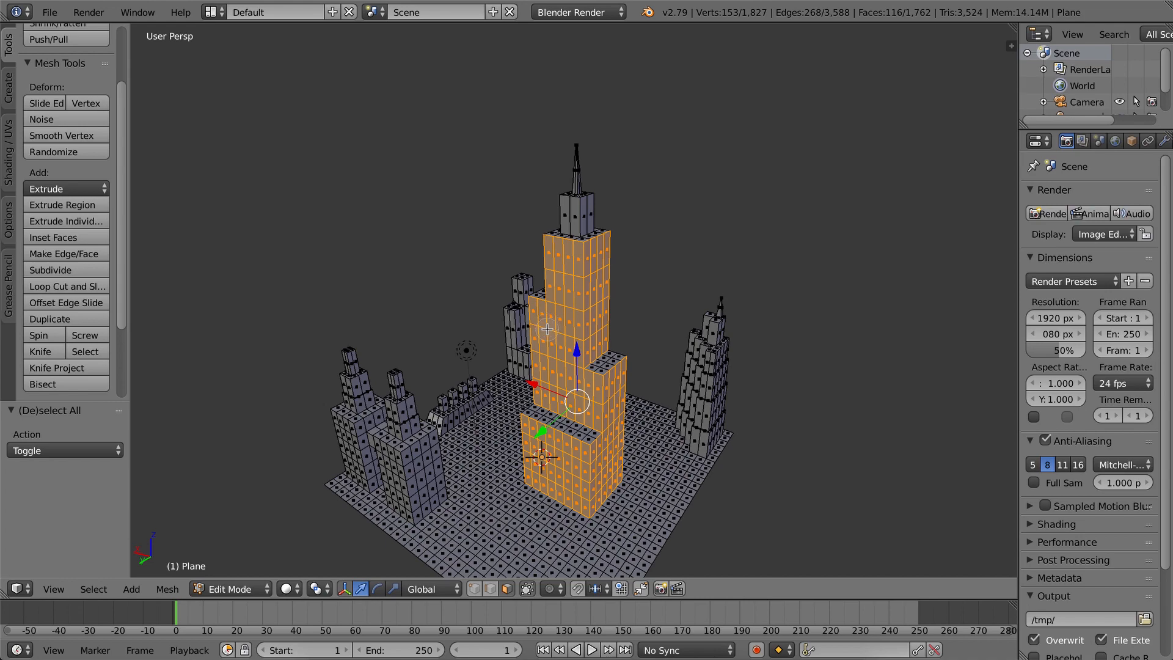
Add the wall faces on the tower's two opposite sides to the selection, leaving out the top block and spire.
middle_drag(520, 335, 685, 332)
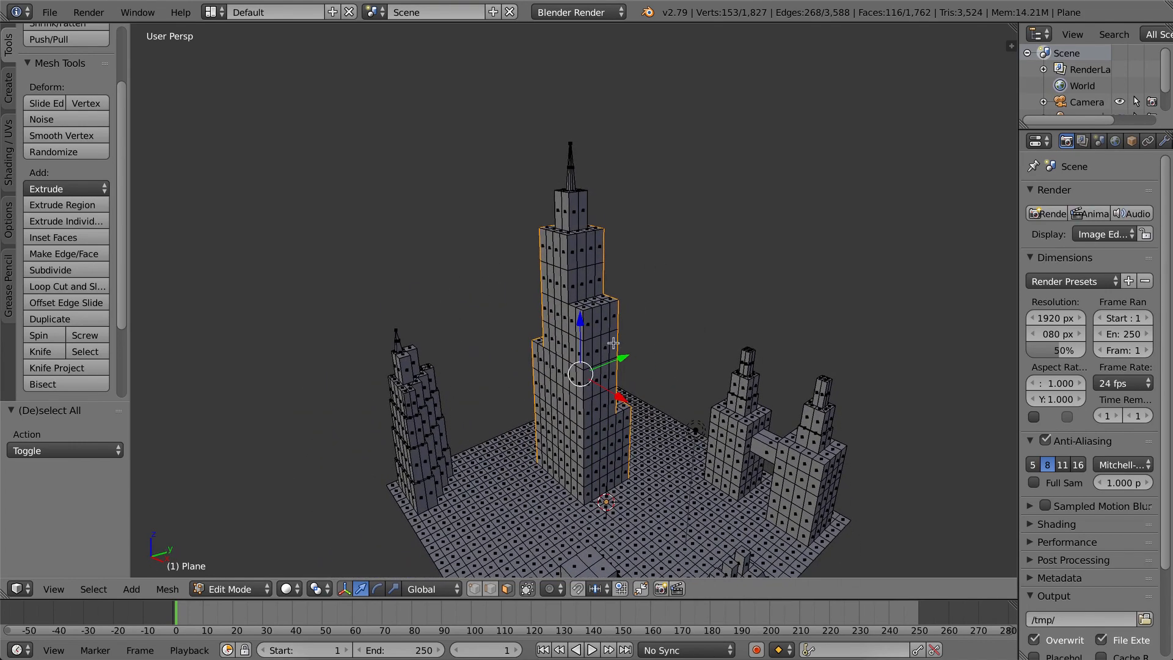
key(c)
mouse_move(588, 263)
mouse_down()
mouse_move(557, 273)
mouse_move(555, 261)
mouse_move(554, 320)
mouse_up()
mouse_move(584, 337)
mouse_down()
mouse_move(603, 337)
mouse_move(554, 359)
mouse_move(544, 380)
mouse_move(591, 391)
mouse_move(605, 449)
mouse_move(614, 432)
mouse_move(616, 476)
mouse_move(602, 482)
mouse_move(620, 470)
mouse_move(590, 474)
mouse_move(553, 449)
mouse_move(549, 410)
mouse_move(576, 472)
mouse_up()
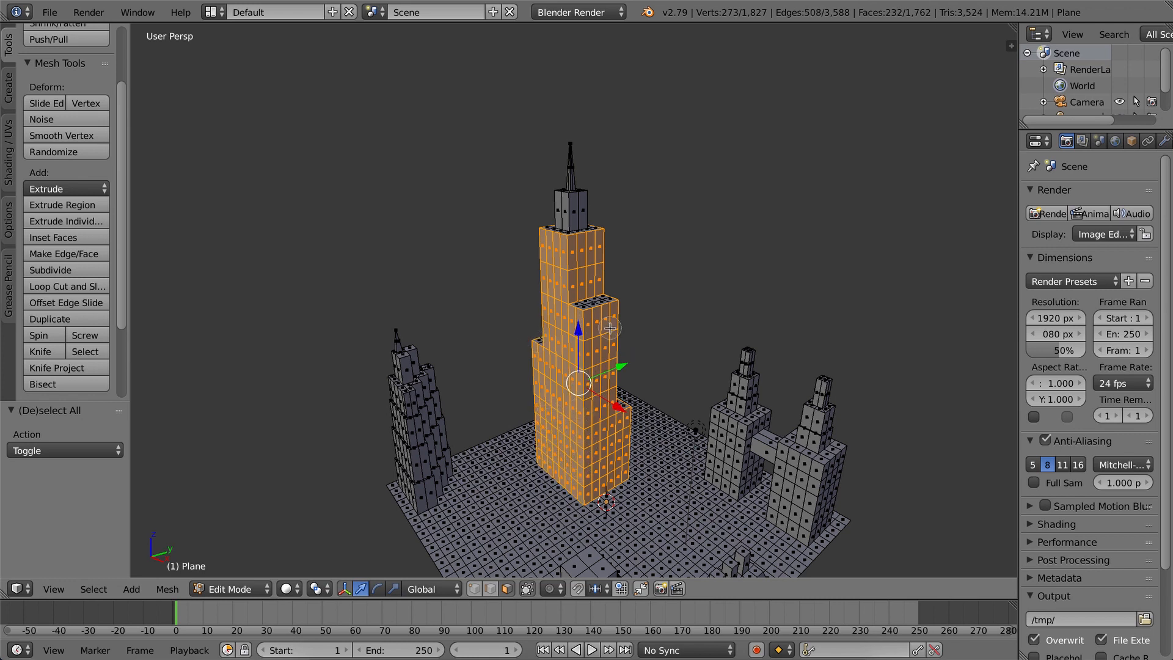
Inset the selected wall faces individually with a thickness of about 0.0096 to form window panels.
middle_drag(616, 389, 535, 379)
scroll(535, 379, up, 10)
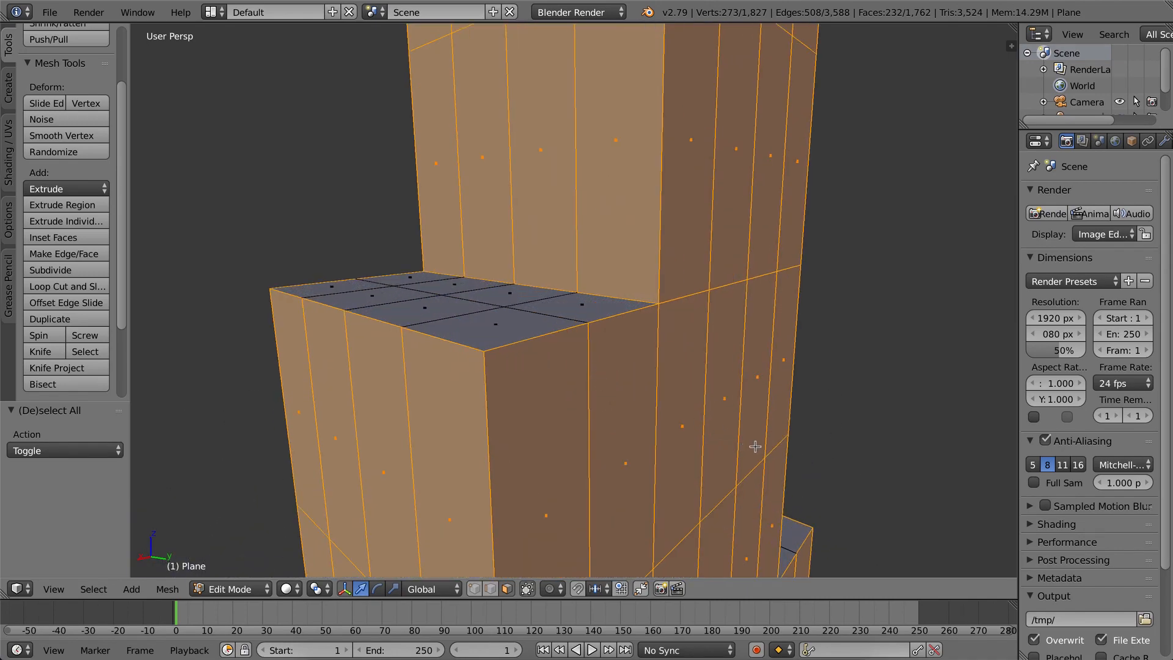
key(i)
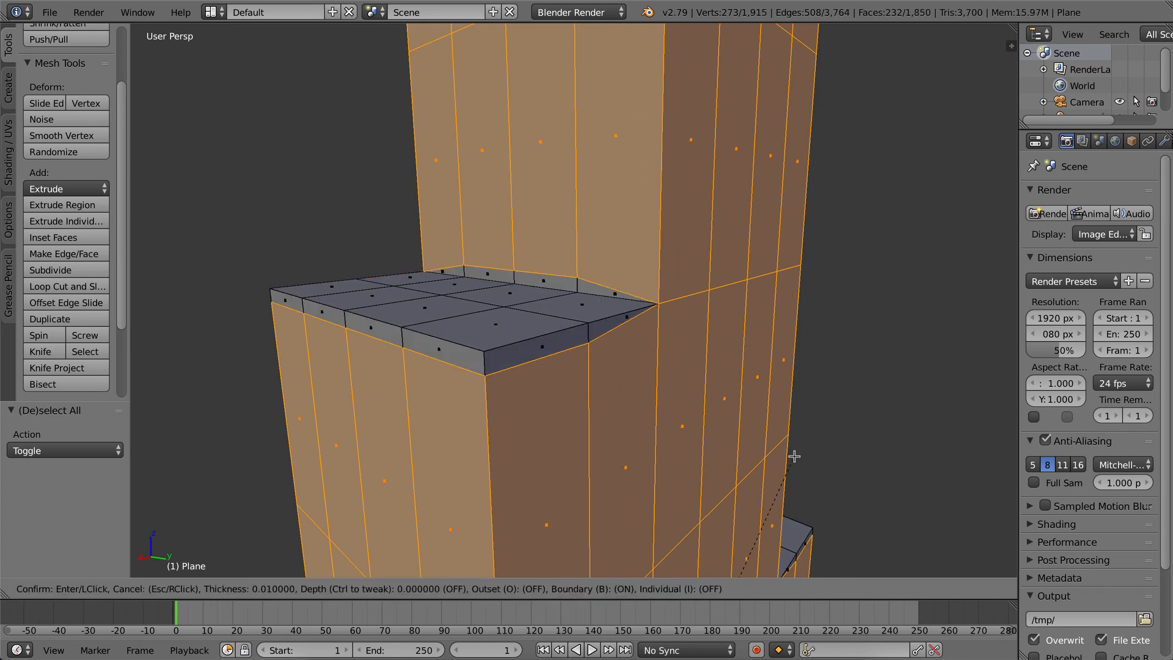
key(i)
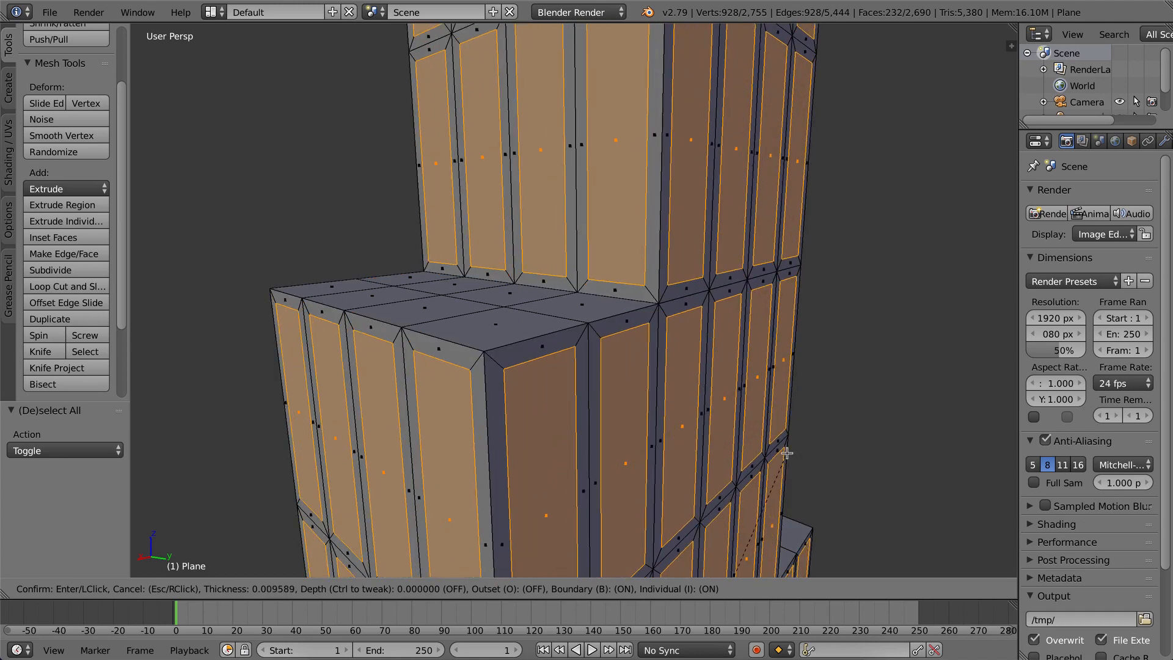
click(786, 452)
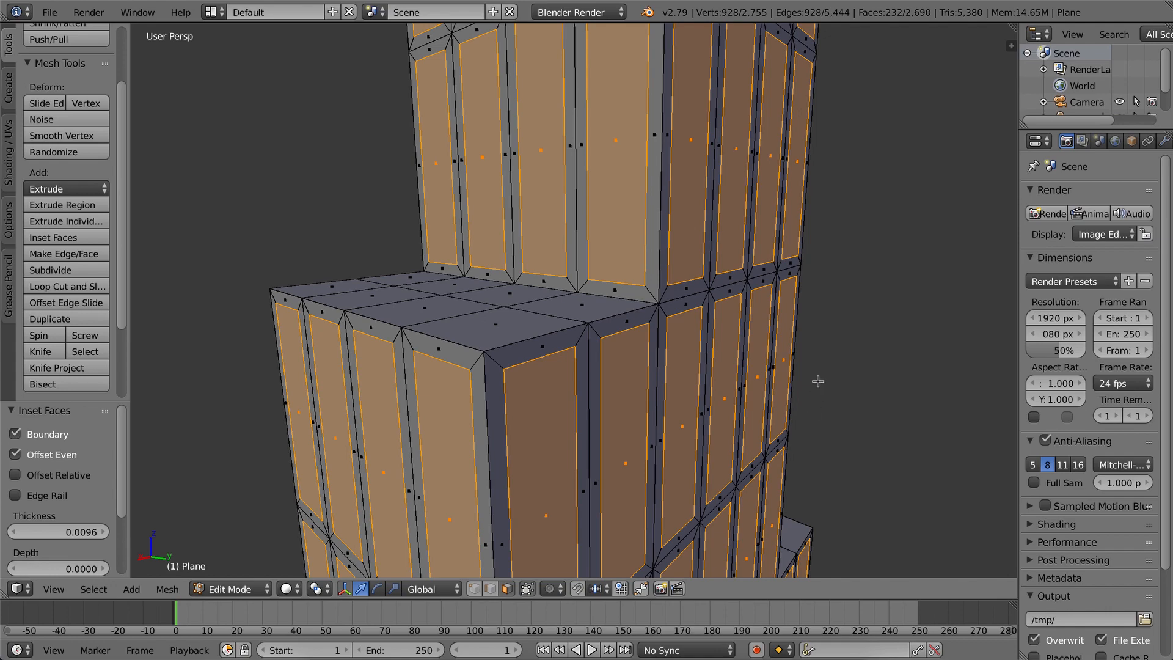
middle_drag(819, 382, 788, 371)
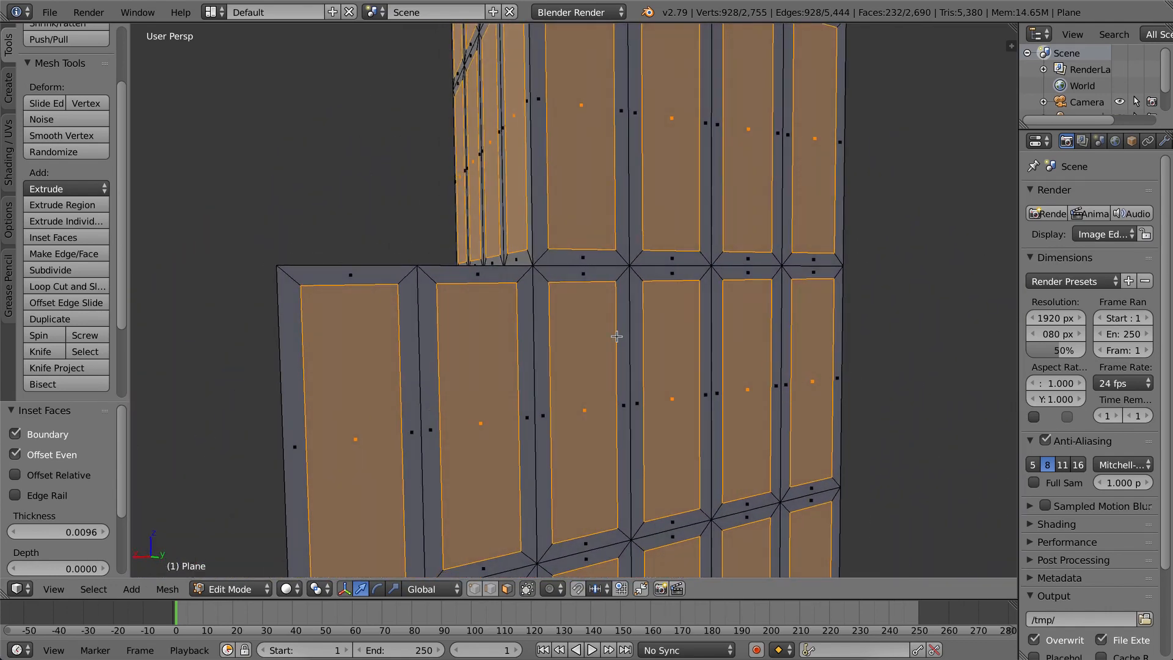
middle_drag(616, 336, 634, 344)
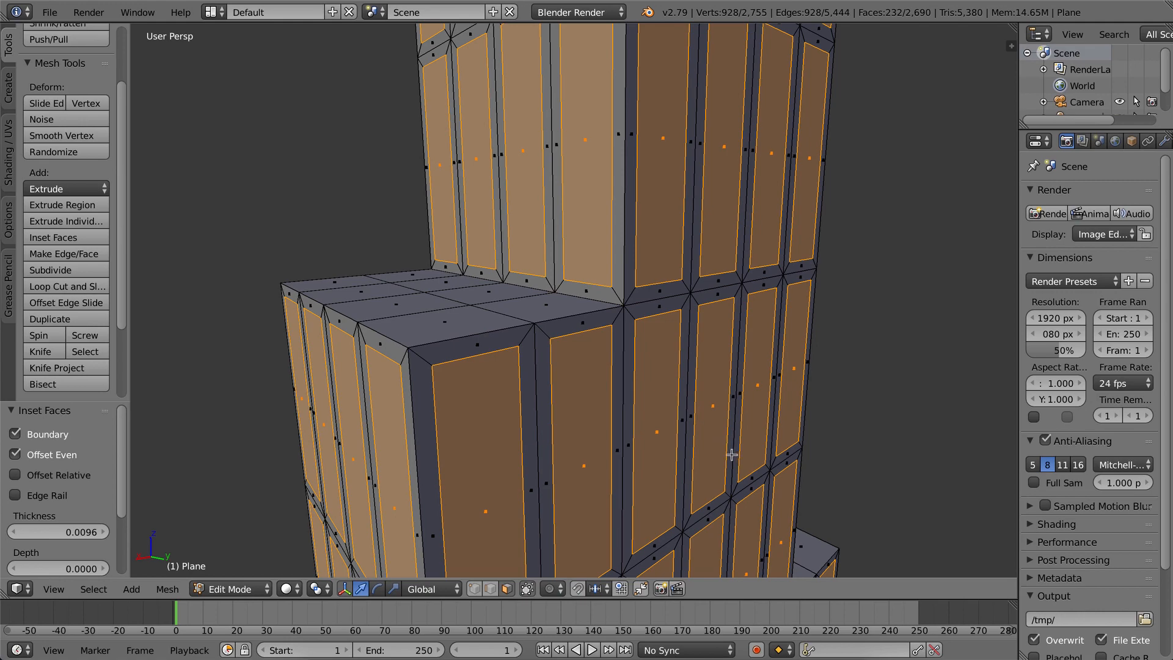
key(e)
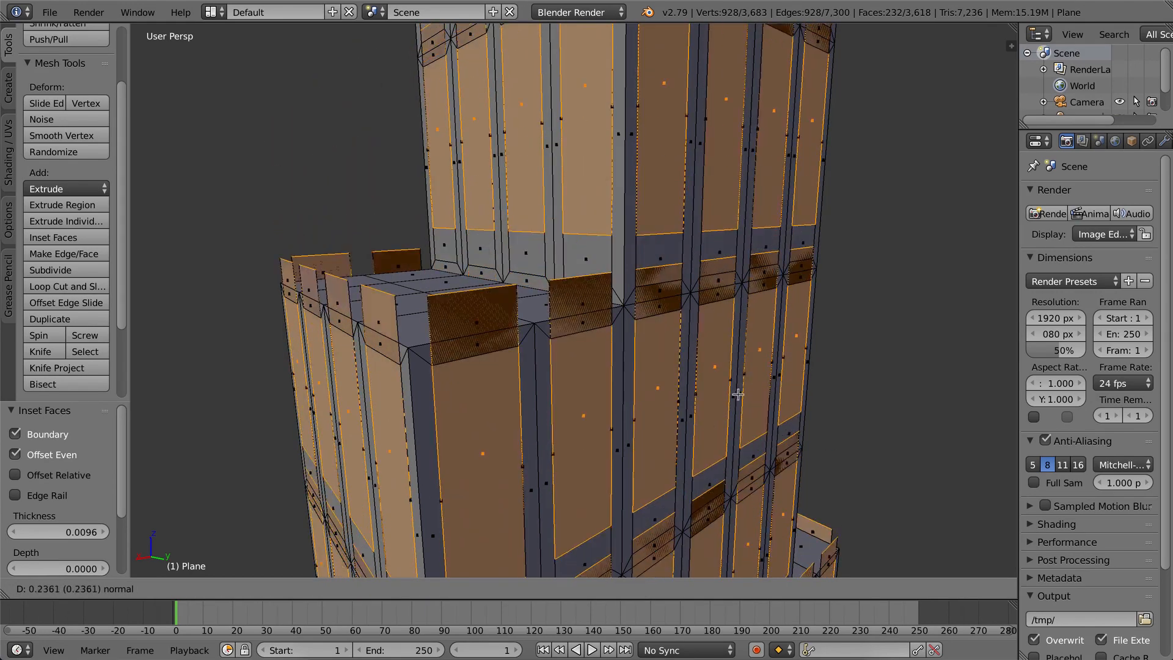
key(Escape)
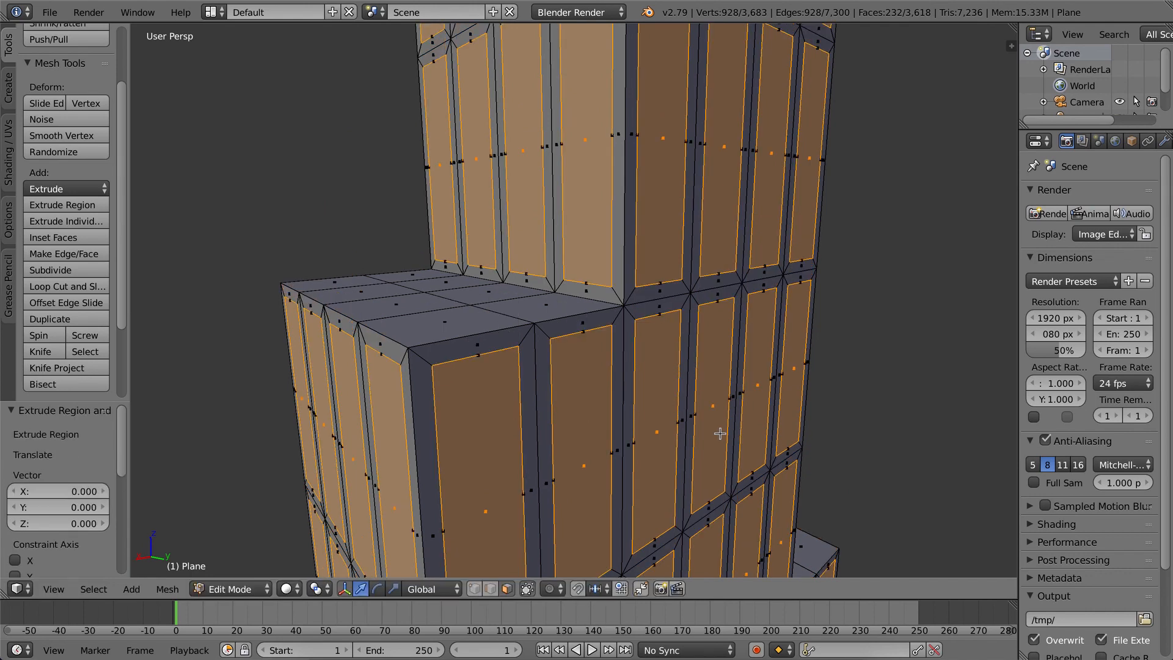
key(ctrl+z)
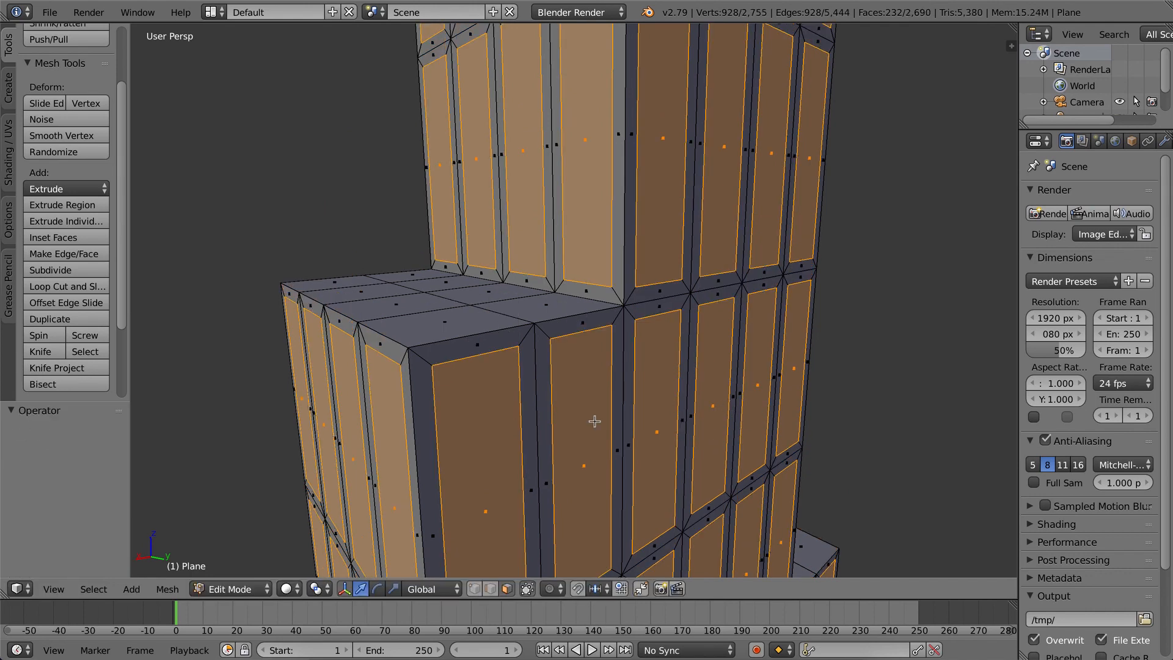
Set the pivot point to Individual Origins and extrude the window panels inward by about 0.033.
click(325, 588)
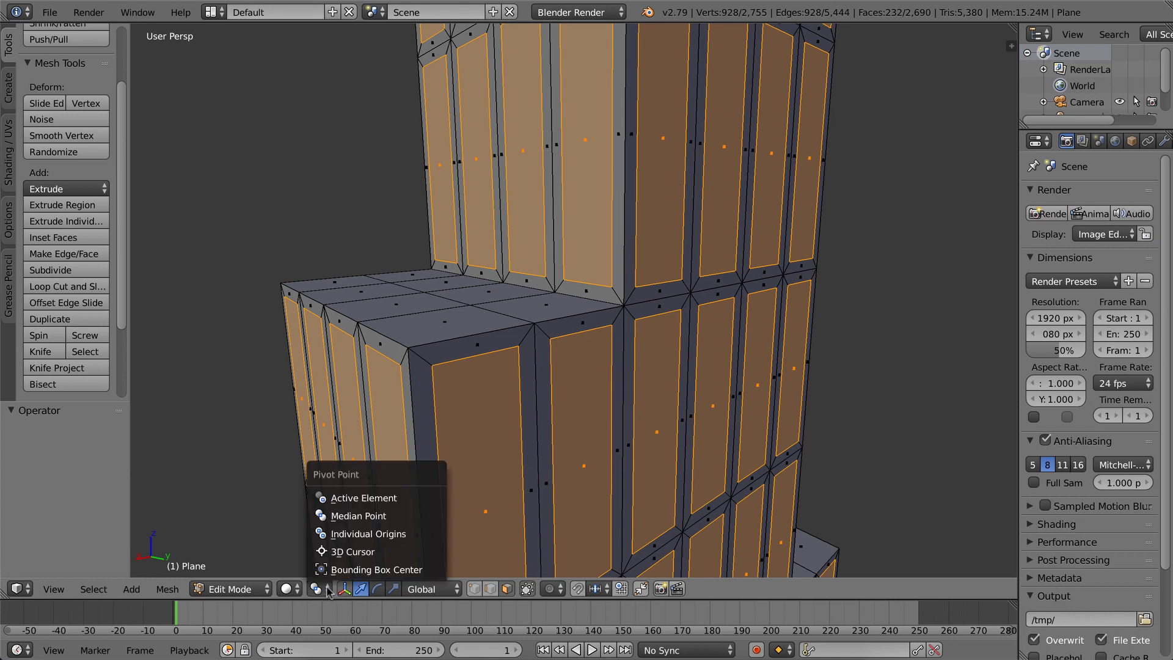
click(345, 533)
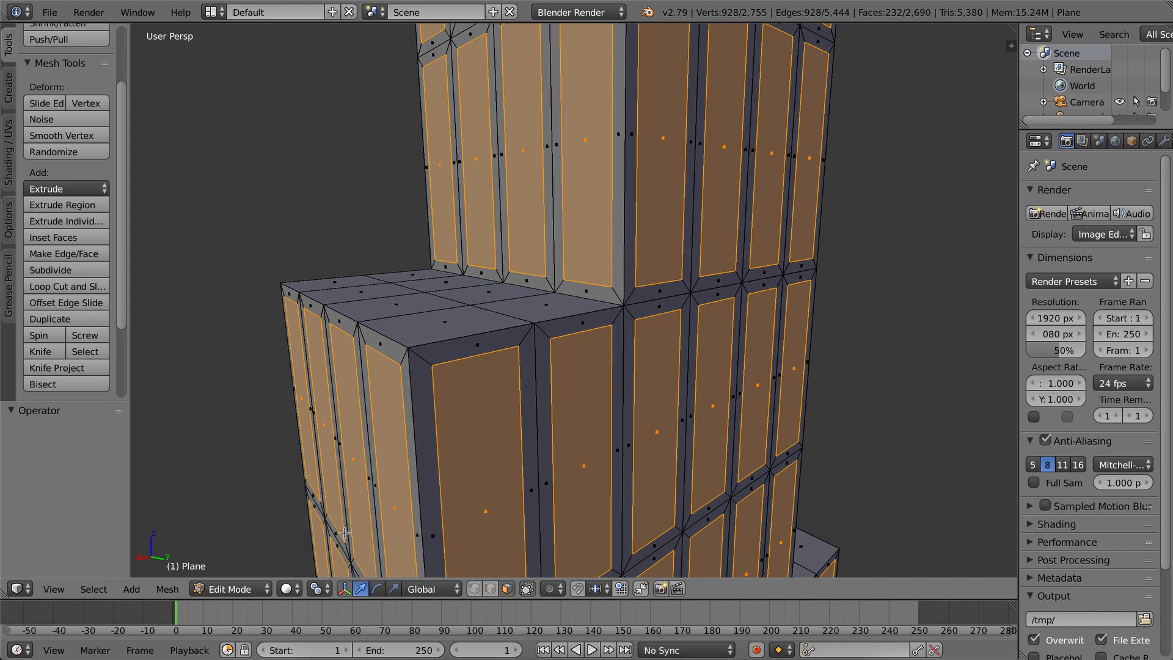
key(e)
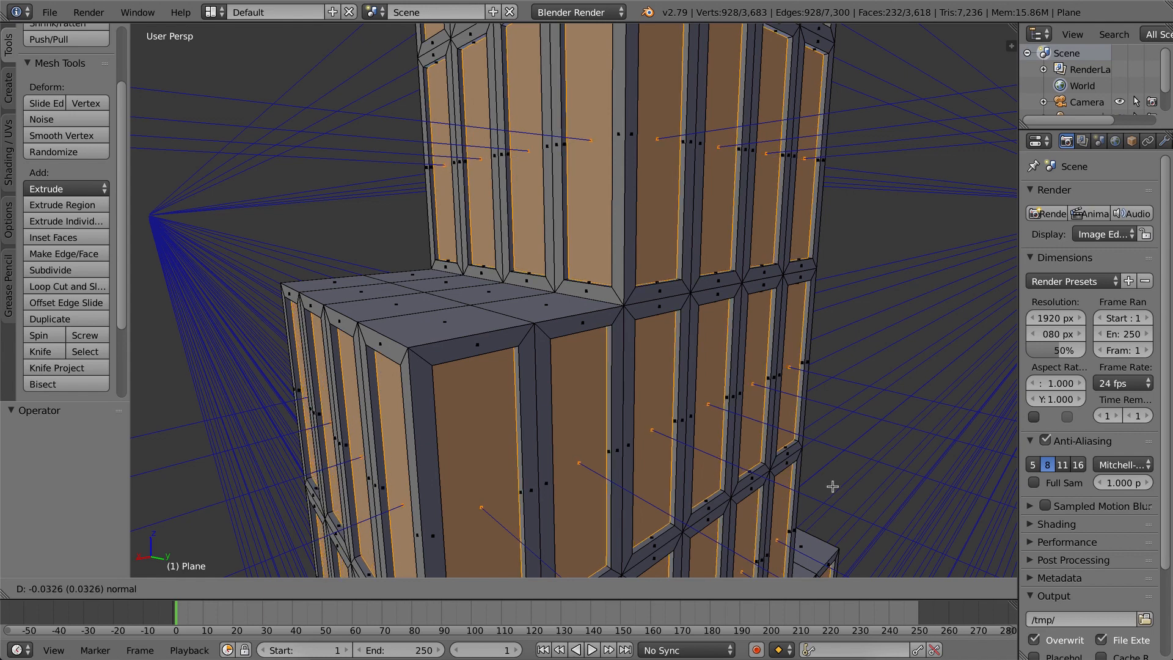
click(831, 486)
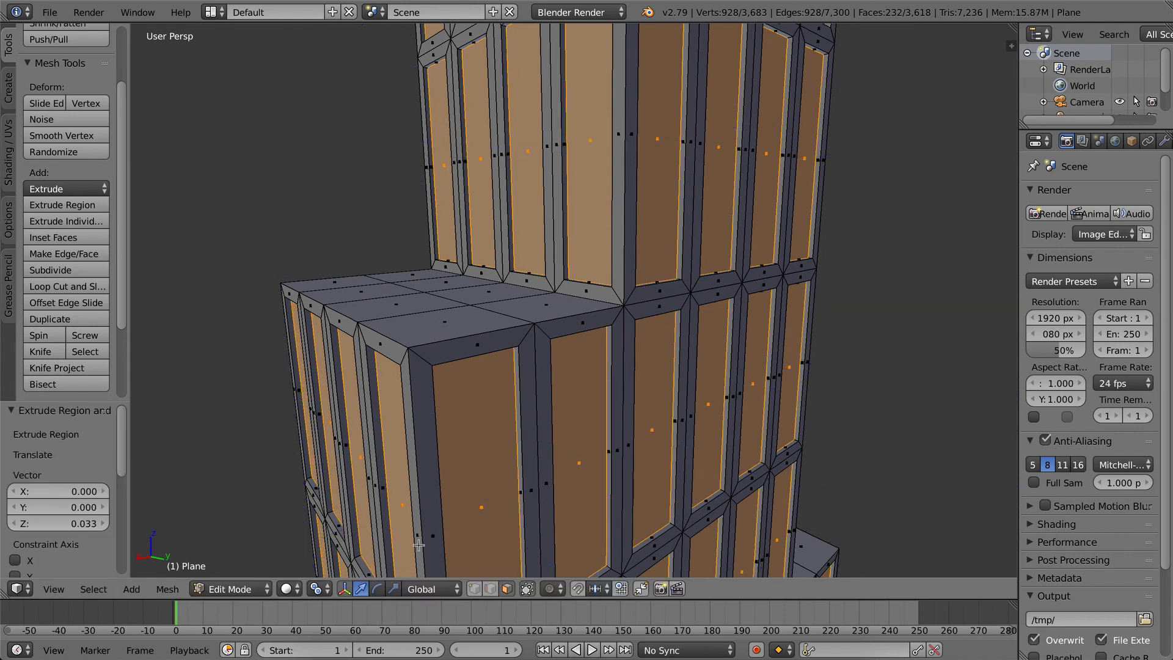
Set the pivot point back to Median Point and deselect all faces of the mesh.
click(317, 589)
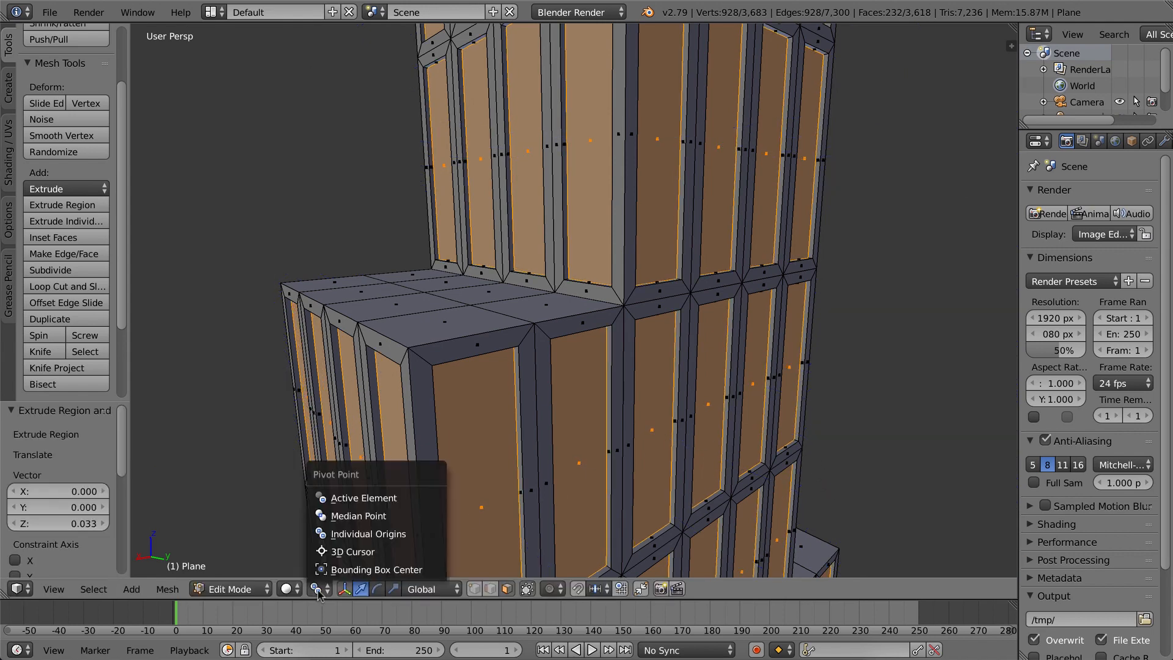
click(363, 520)
scroll(657, 452, down, 3)
middle_drag(800, 428, 566, 412)
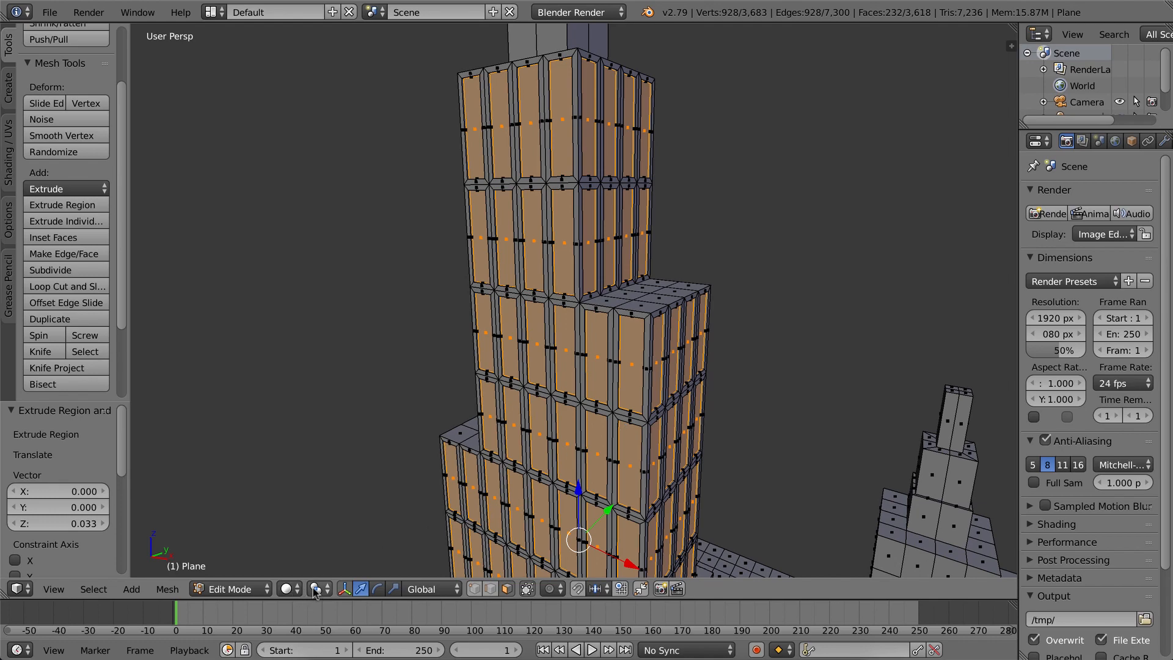
scroll(678, 360, down, 6)
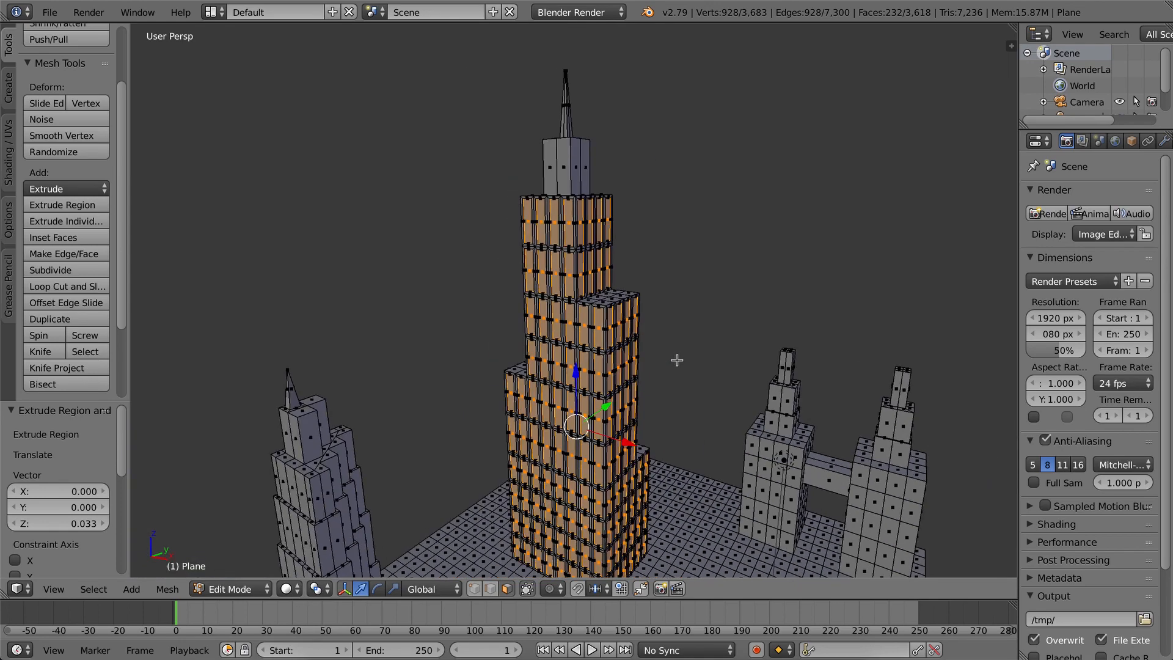
middle_drag(702, 362, 580, 356)
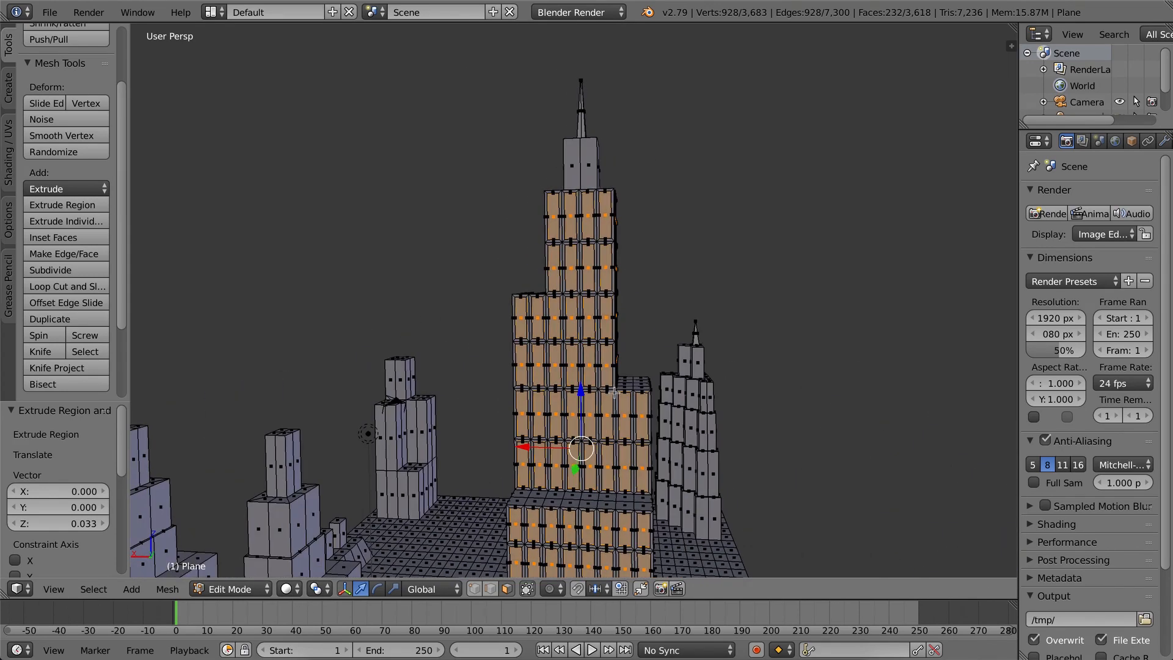
key(a)
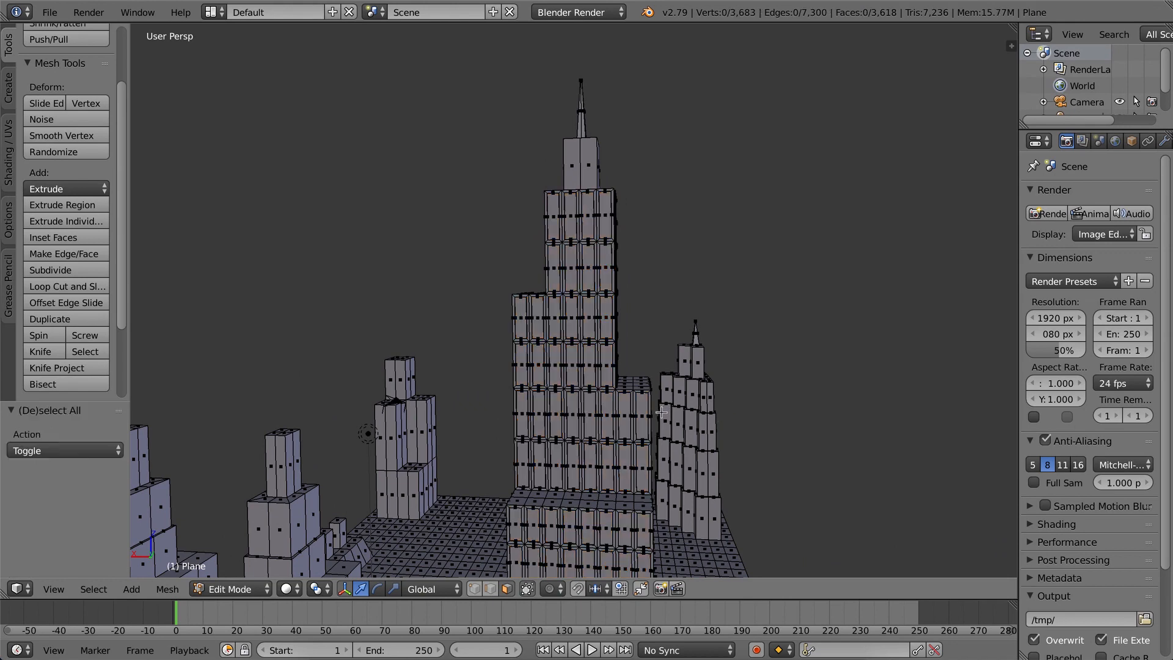
scroll(620, 447, down, 2)
middle_drag(734, 434, 711, 444)
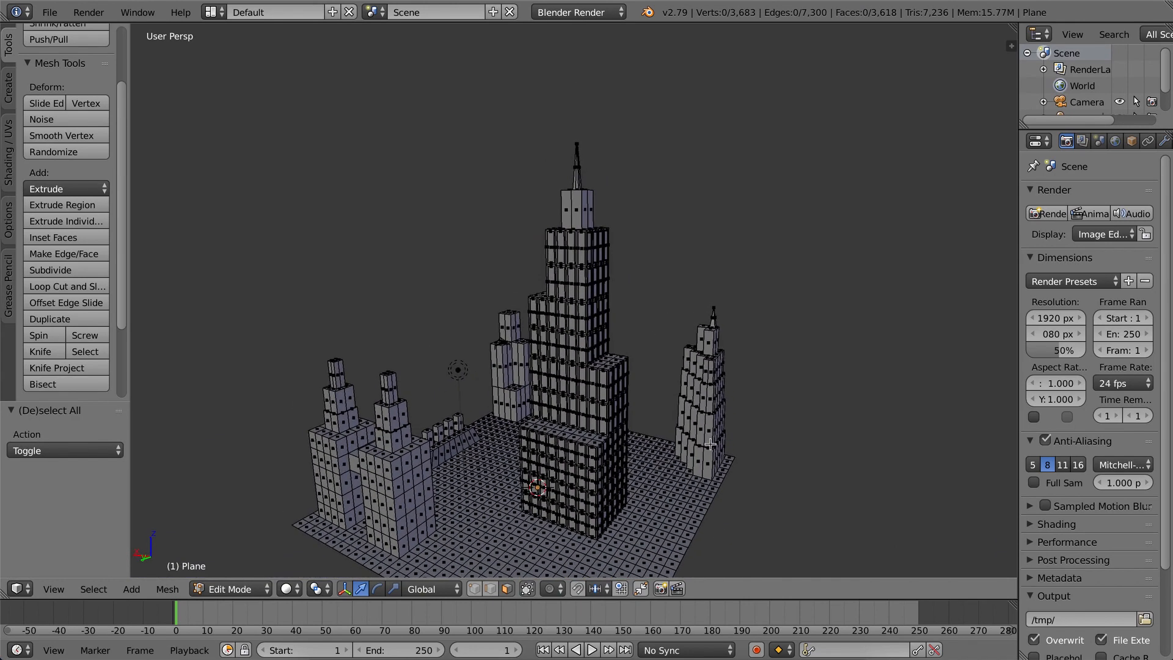